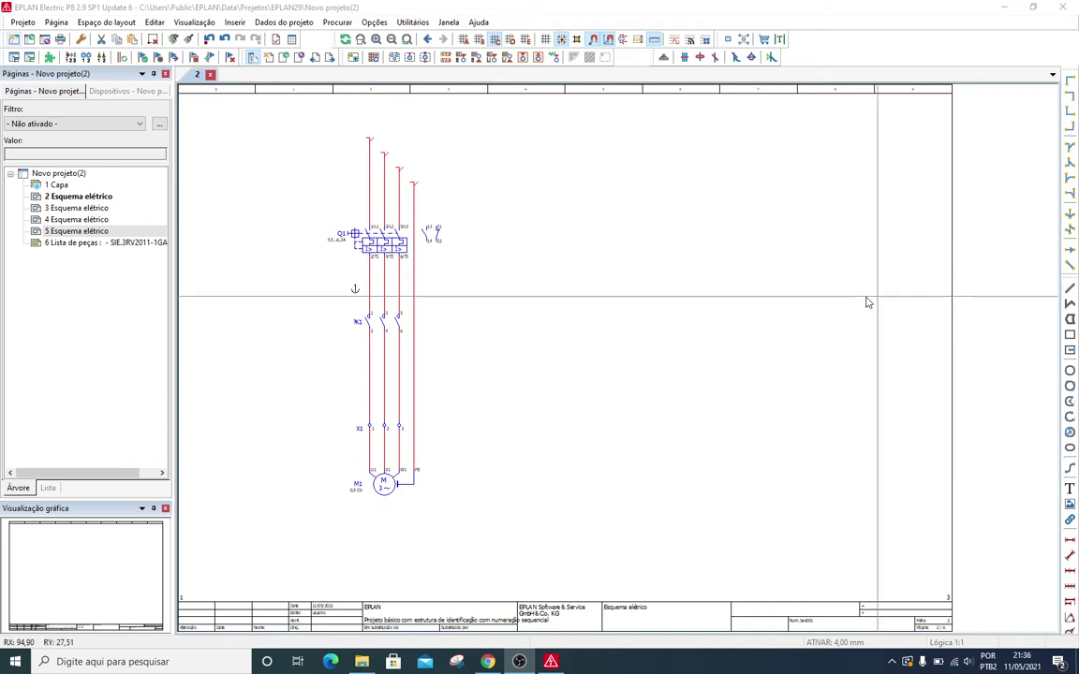
Create page 7 of type "Layout do painel (I)" with the description "Layout do painel 2D".
right_click(104, 235)
click(127, 242)
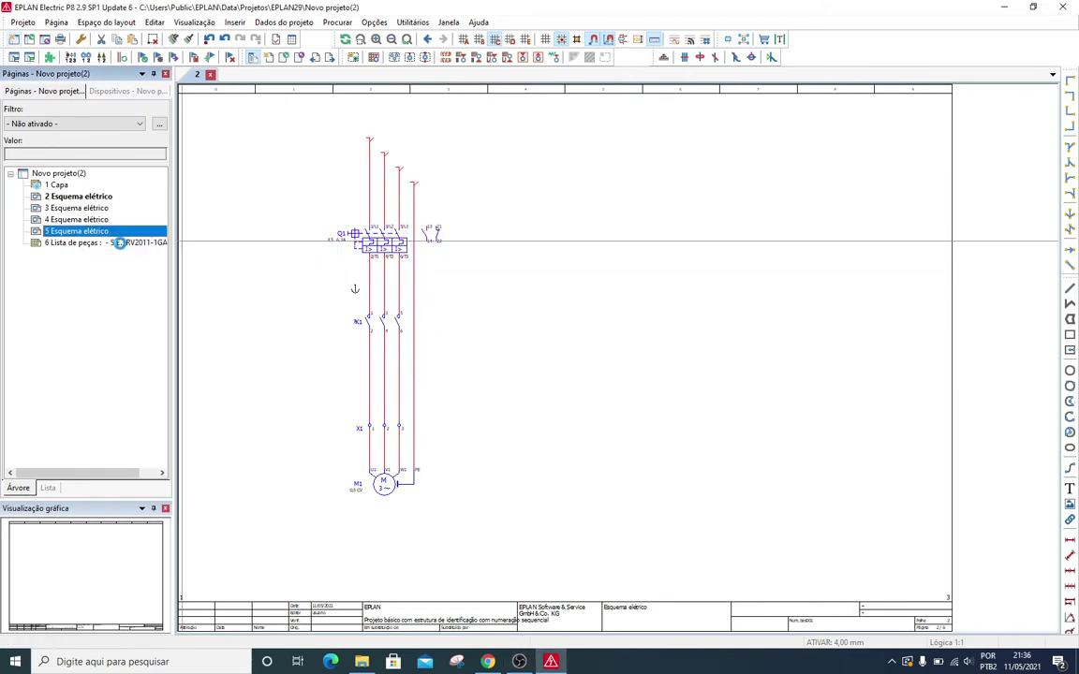
double_click(424, 107)
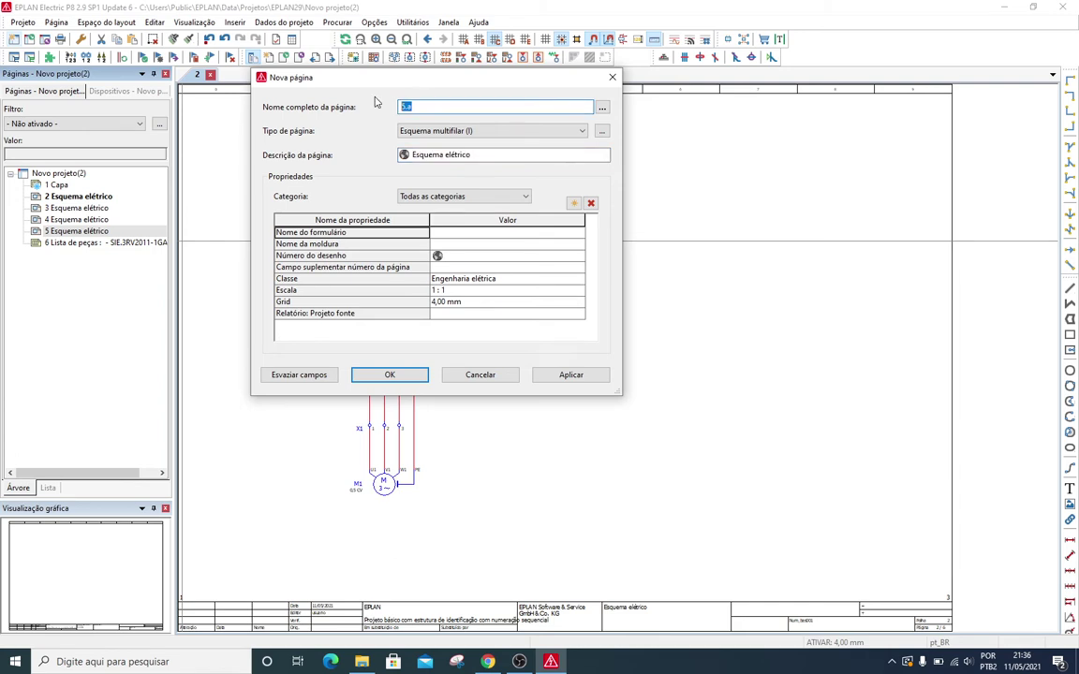
text(7)
click(469, 132)
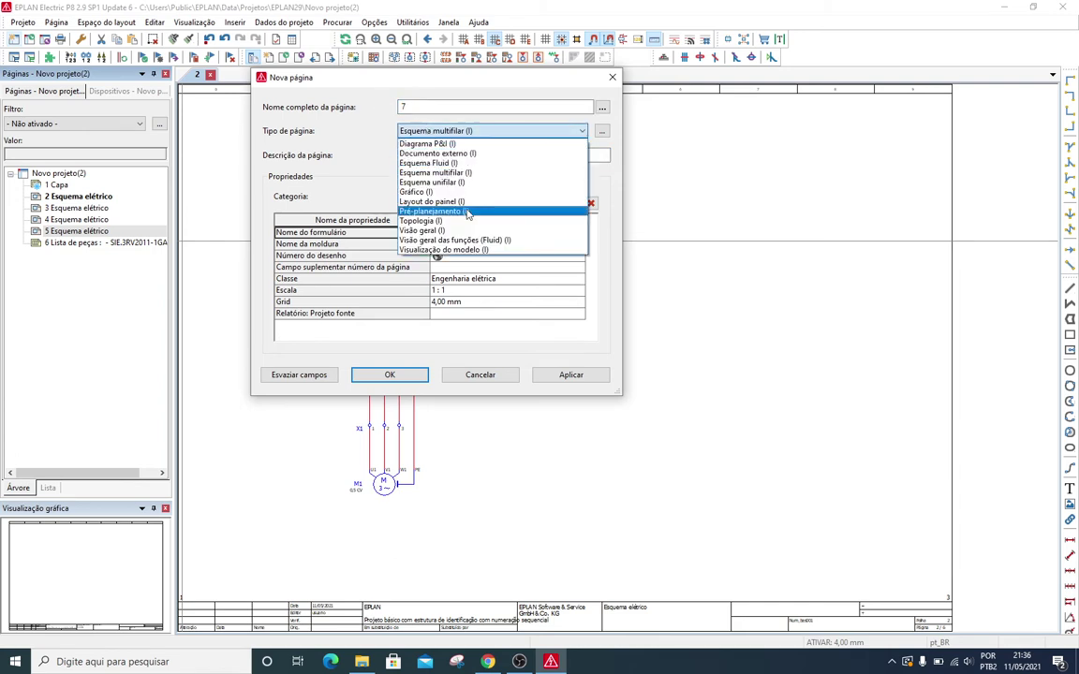
click(432, 202)
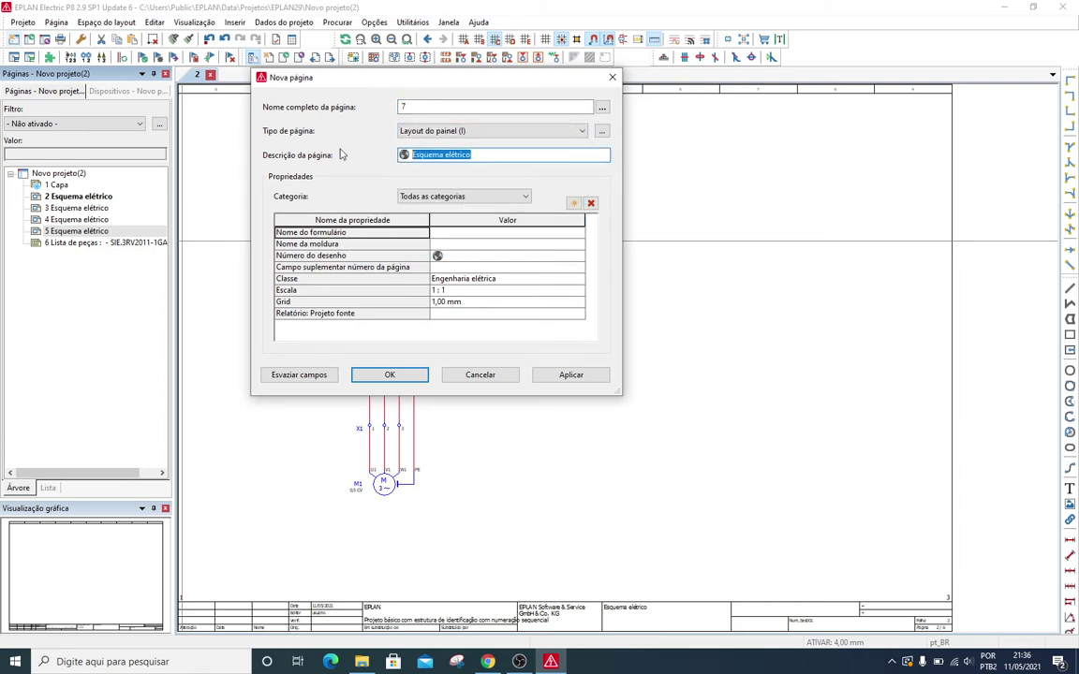
text(Layout)
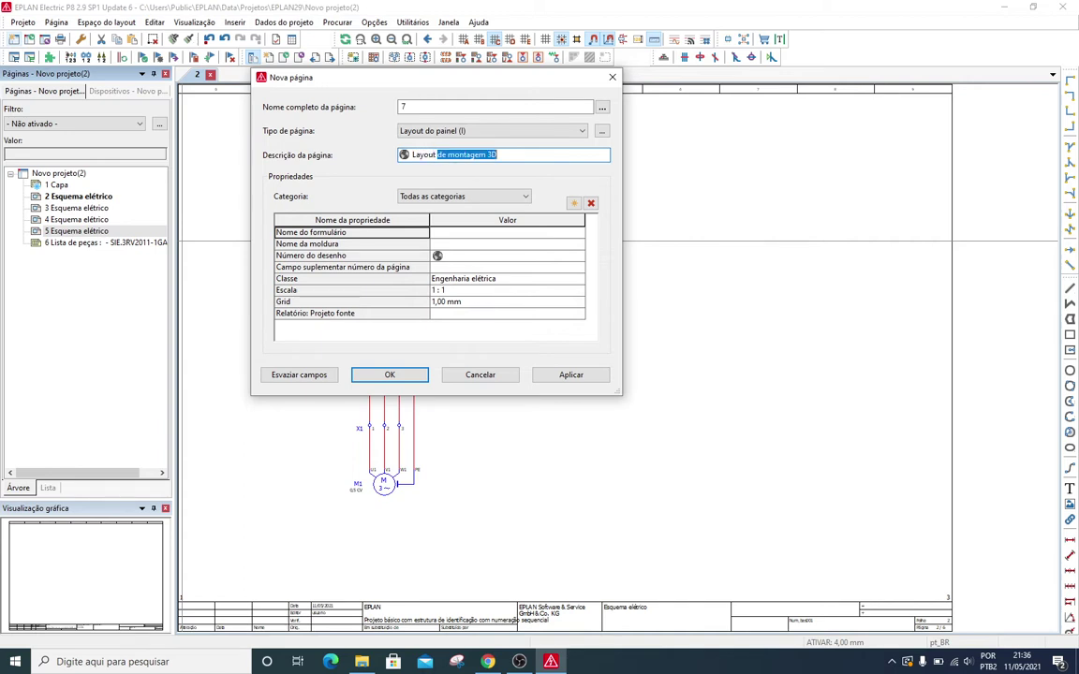
text( do painel 2D)
key(Return)
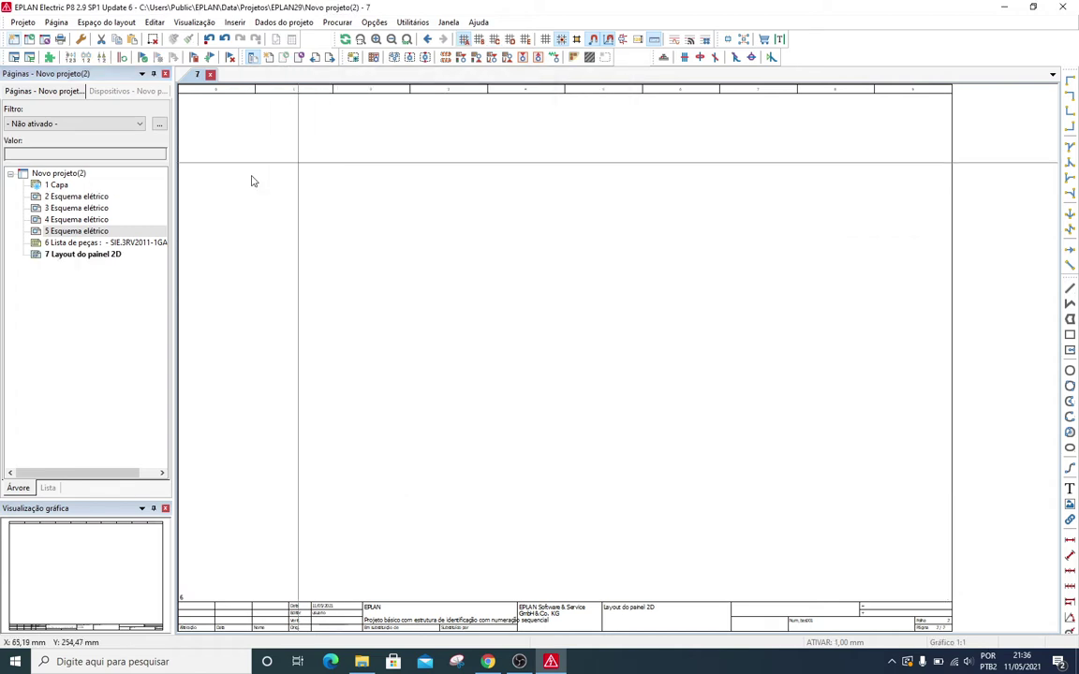
Insert a mounting panel (Painel de montagem) about 102 mm wide and 114 mm high on the new page.
middle_drag(361, 254, 395, 286)
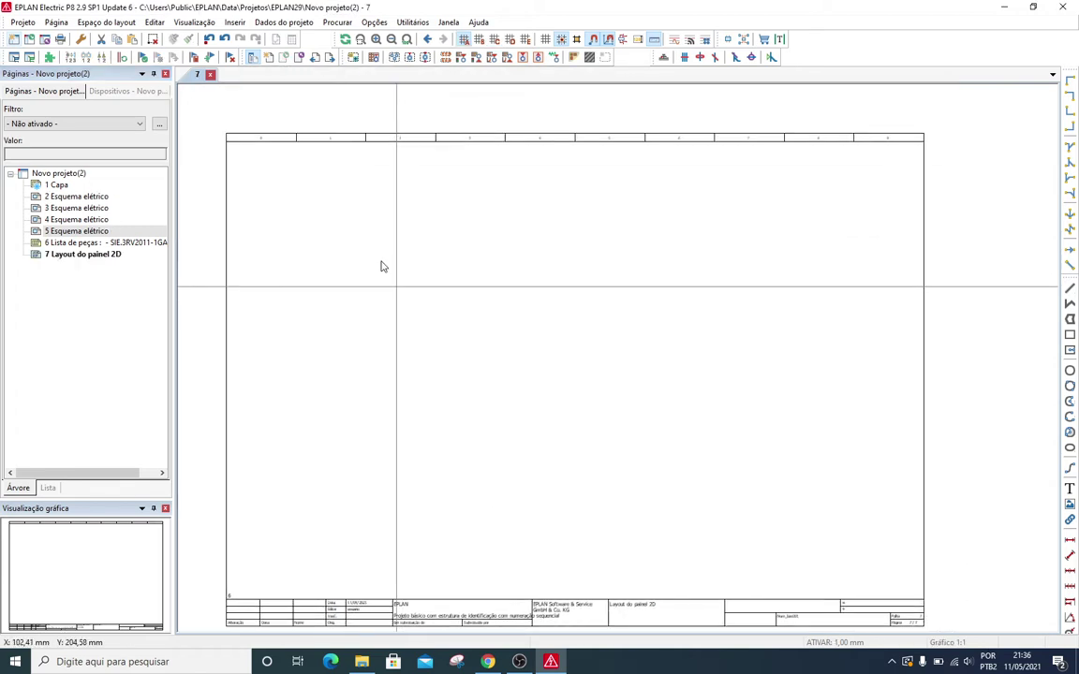
click(236, 22)
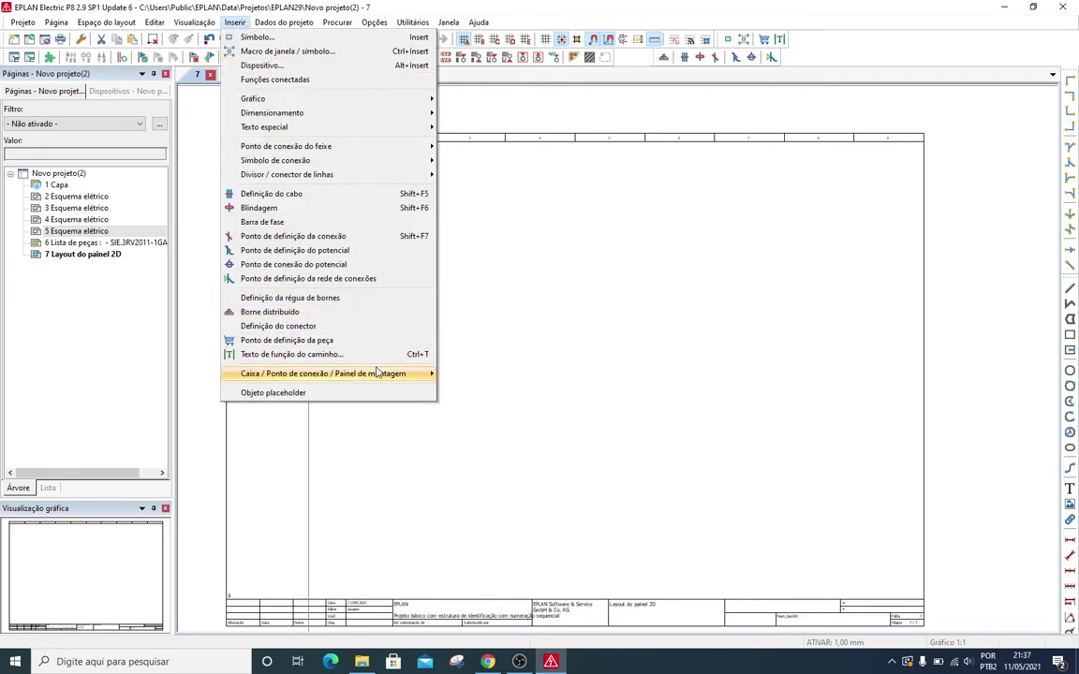
mouse_move(377, 372)
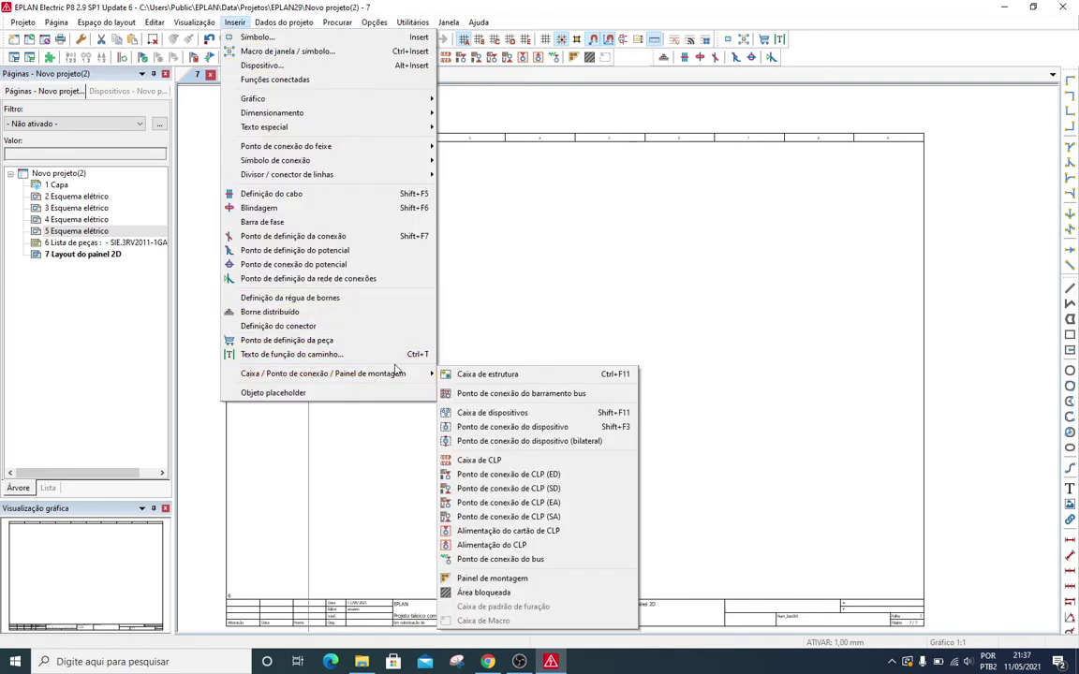
click(500, 586)
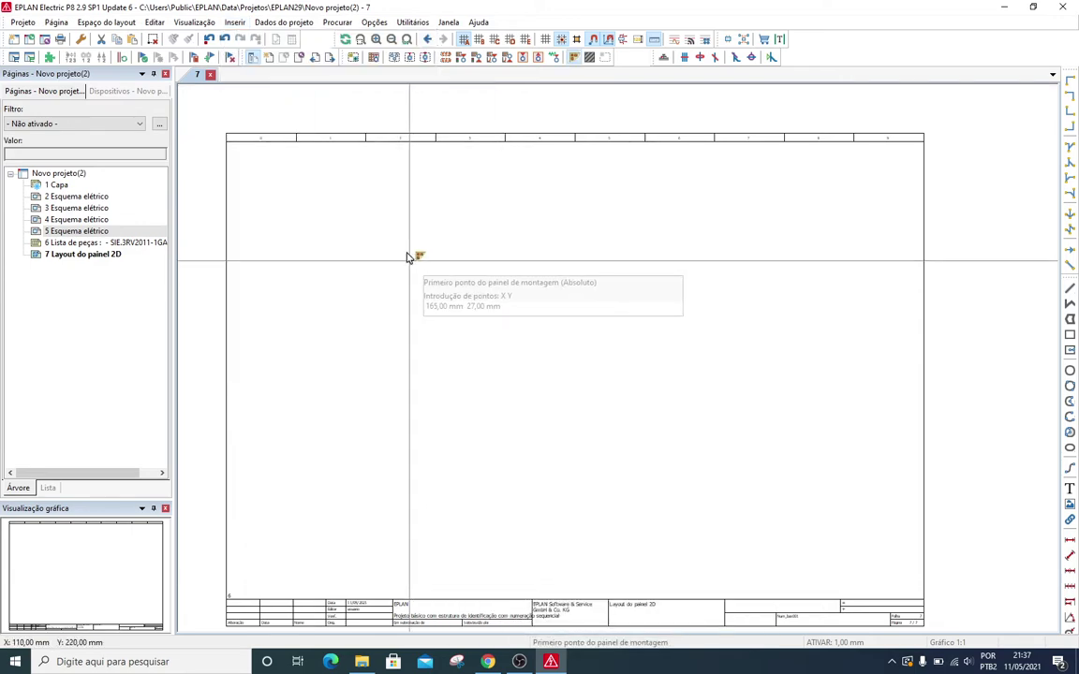
click(391, 223)
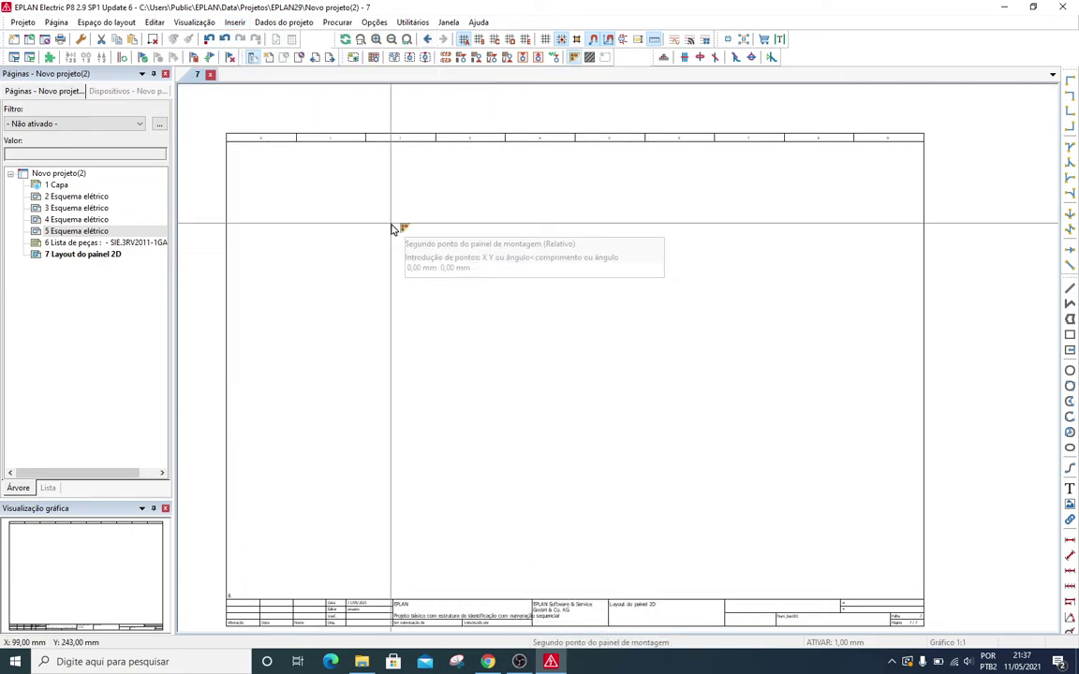
click(561, 413)
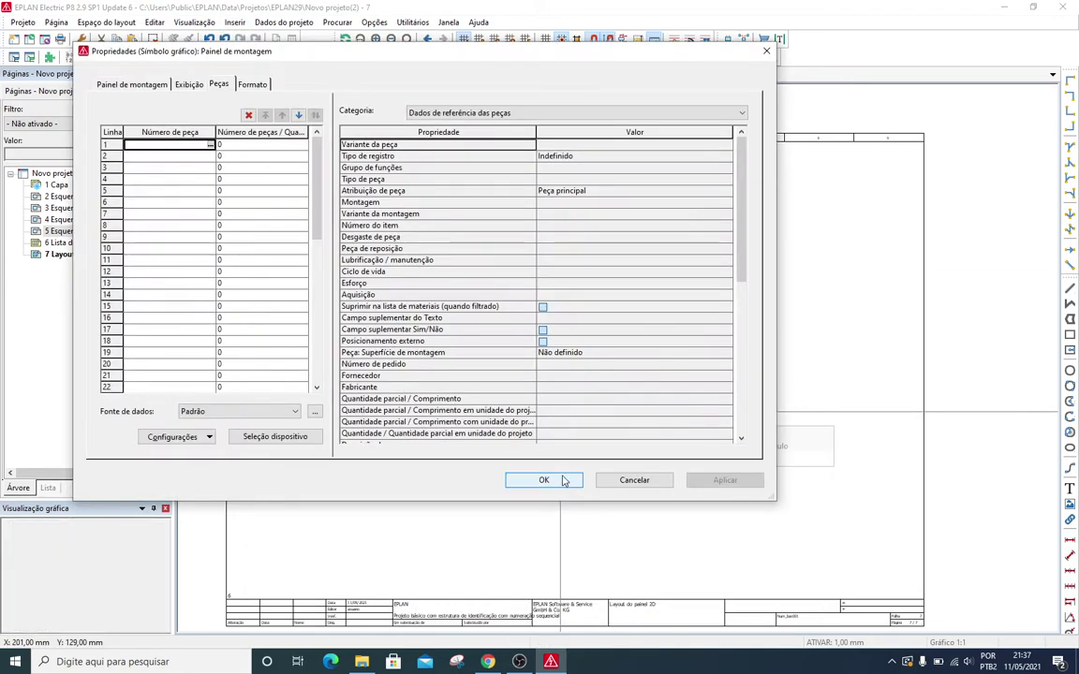
click(564, 480)
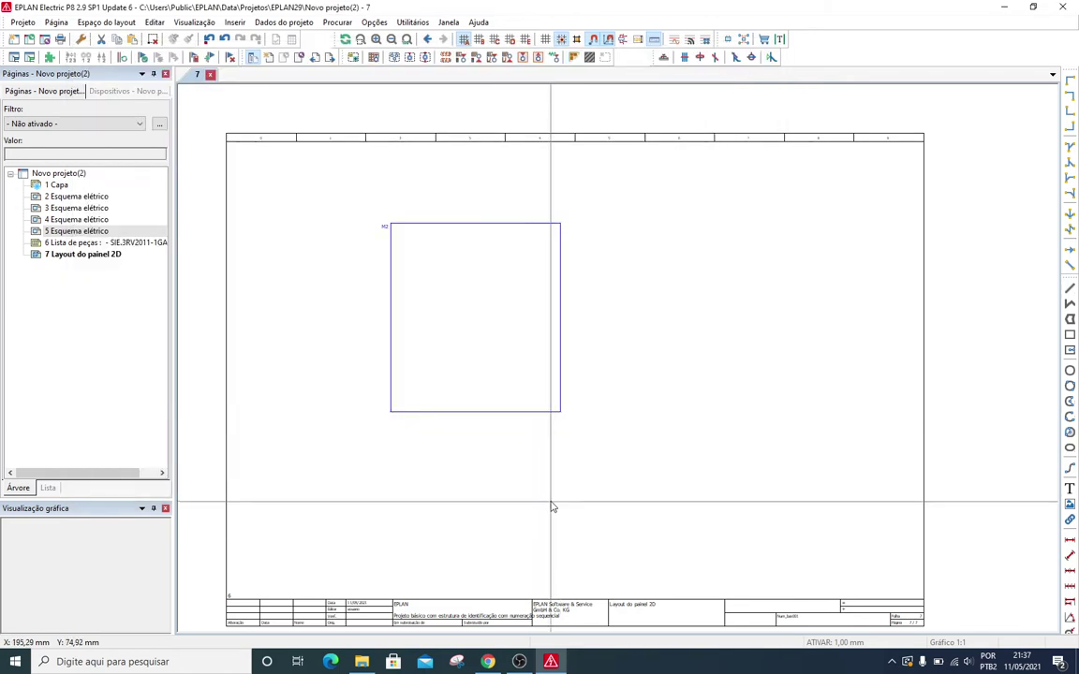
Set the mounting panel's width and height to 500 mm and move it closer to the page's upper-left corner.
click(491, 411)
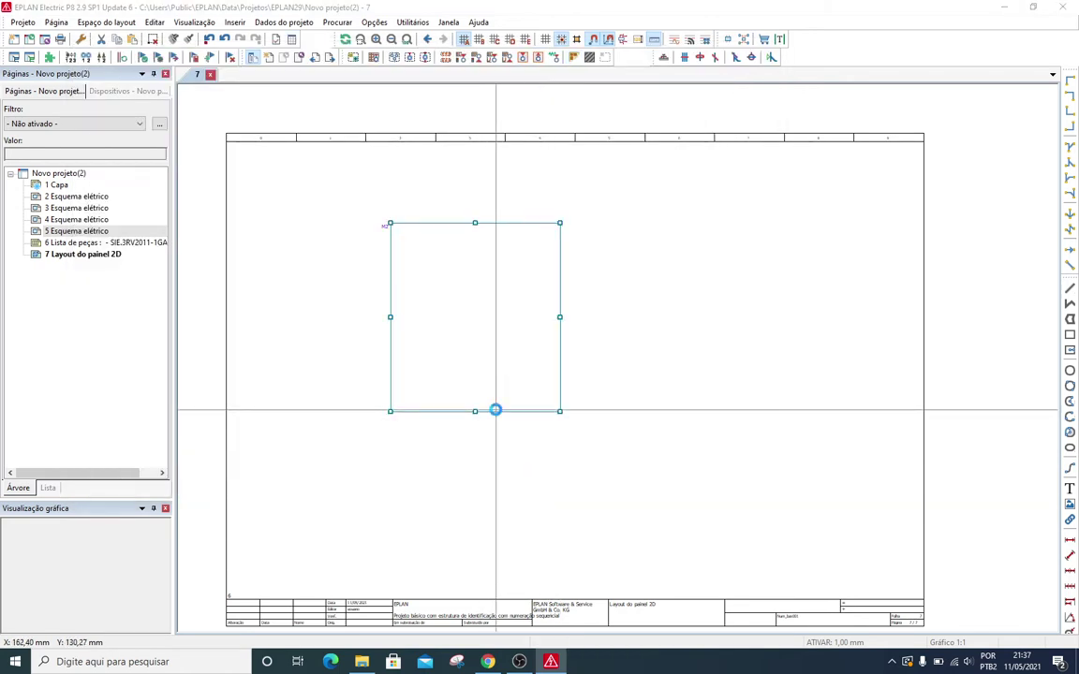
double_click(496, 410)
click(129, 84)
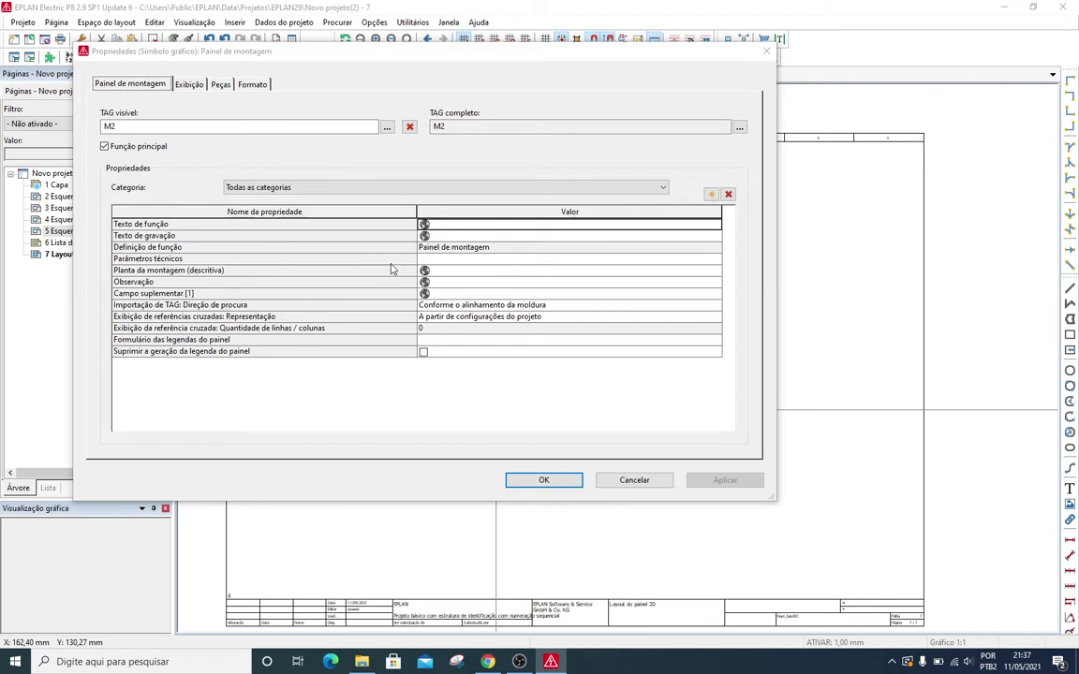
click(189, 84)
click(251, 85)
click(428, 161)
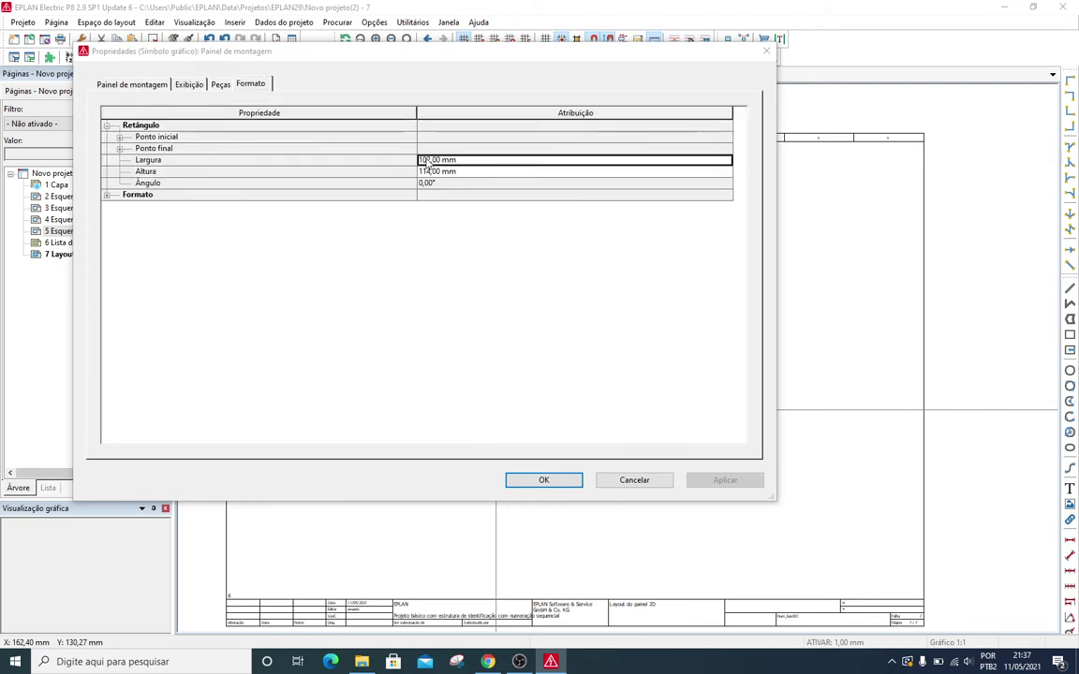
text(500)
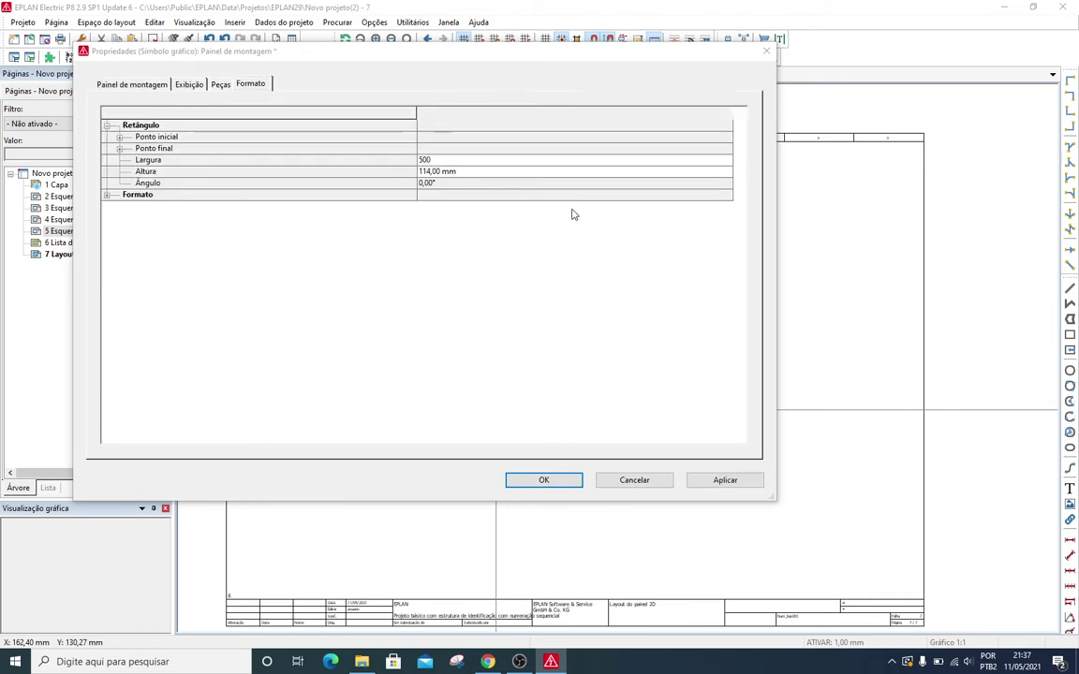
key(Tab)
text(5)
key(Return)
key(Return)
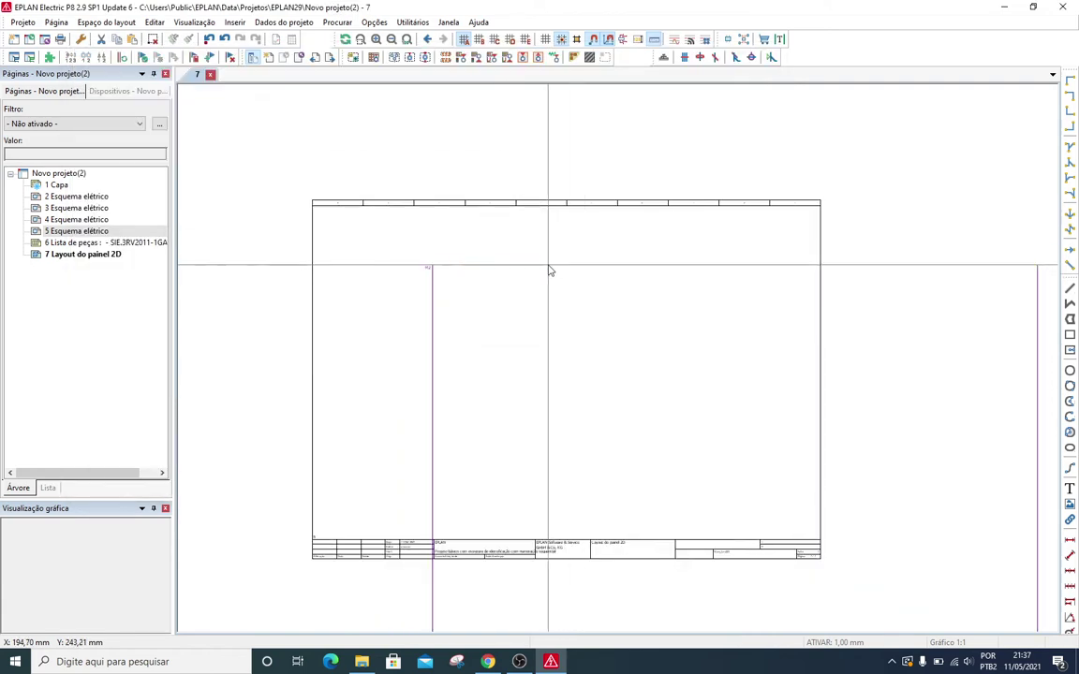
drag(552, 270, 497, 229)
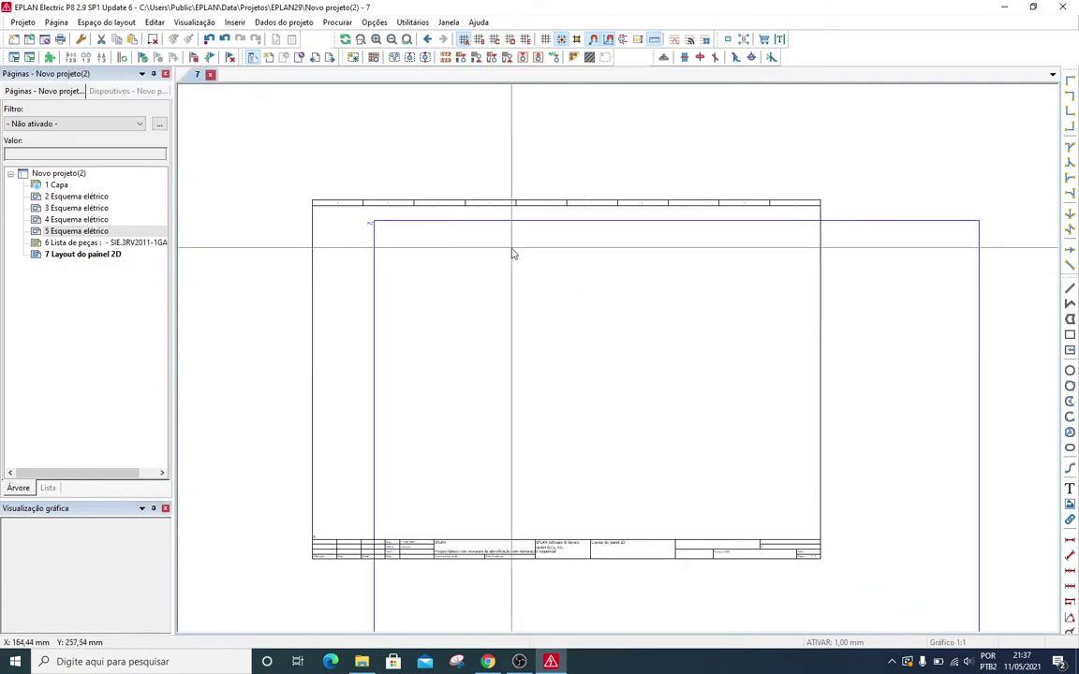
scroll(514, 254, down, 1)
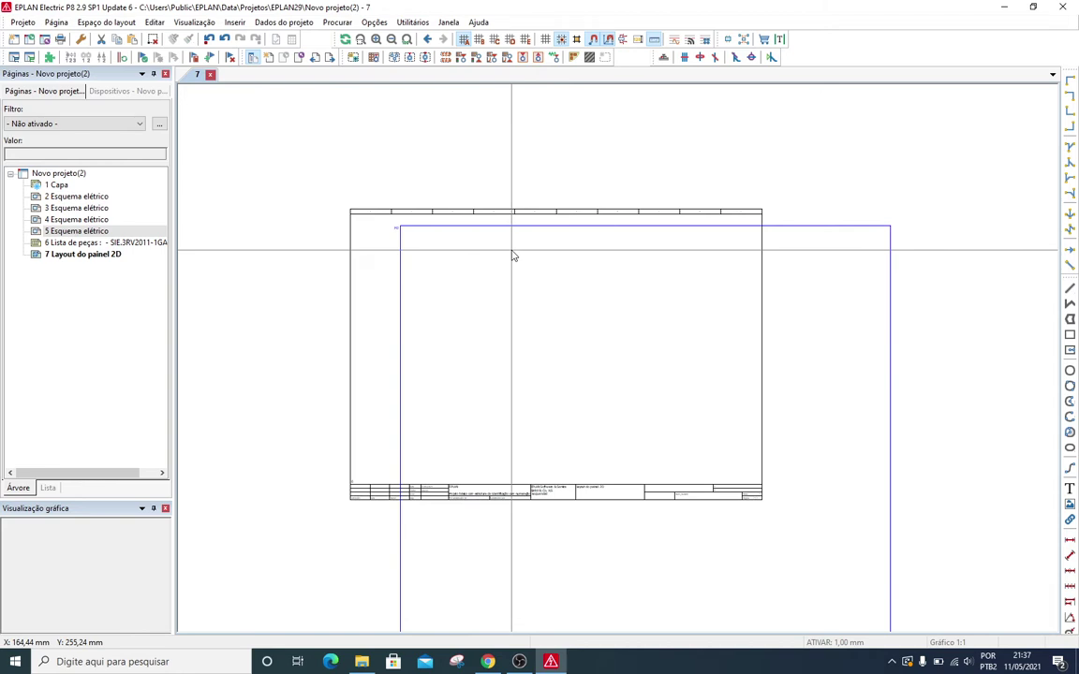
Set the scale of page 7, Layout do painel 2D, to 1:2 in its page properties.
right_click(102, 257)
click(192, 507)
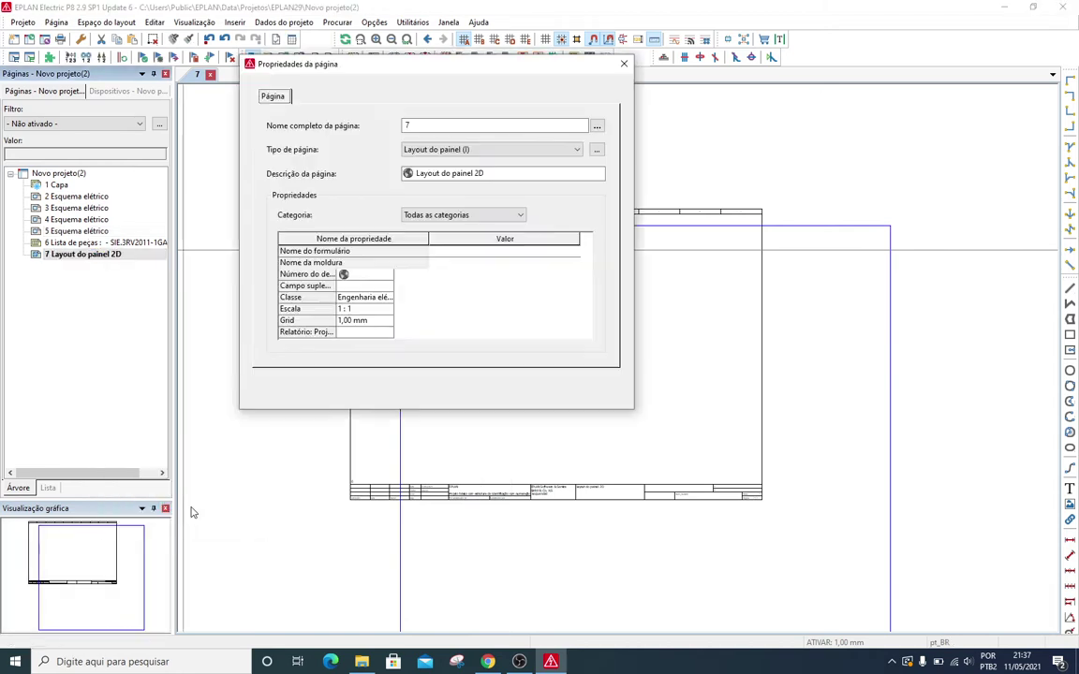
click(509, 322)
click(484, 308)
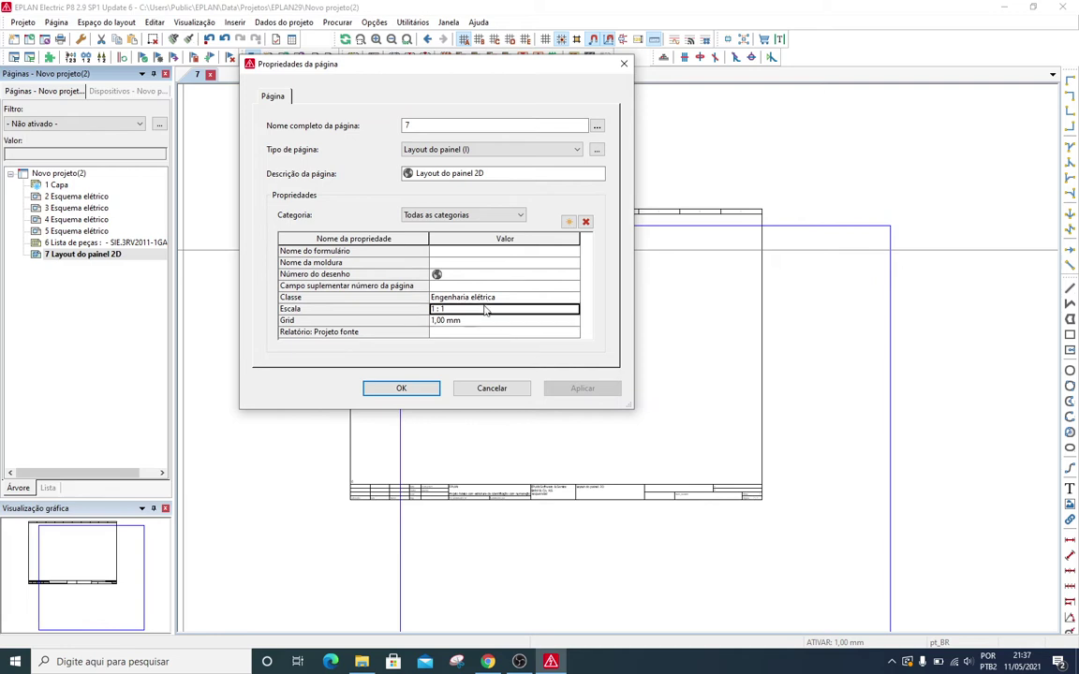
key(BackSpace)
text(2)
key(Return)
key(Return)
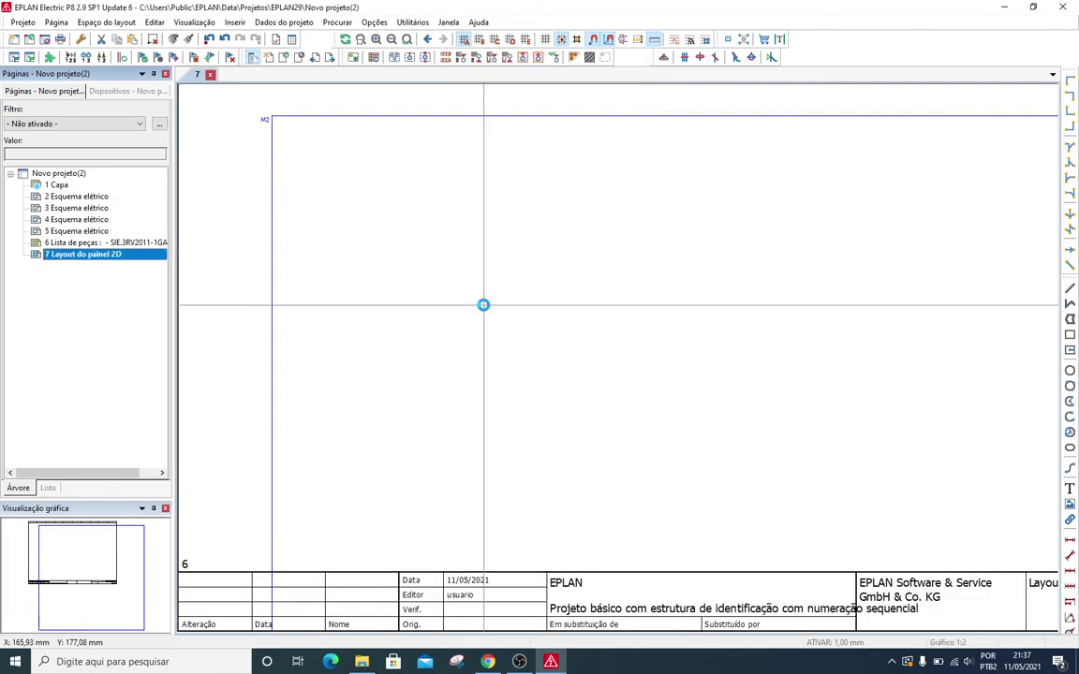
Move the mounting panel up so that it fits inside the page frame above the title block.
scroll(483, 306, down, 5)
click(485, 231)
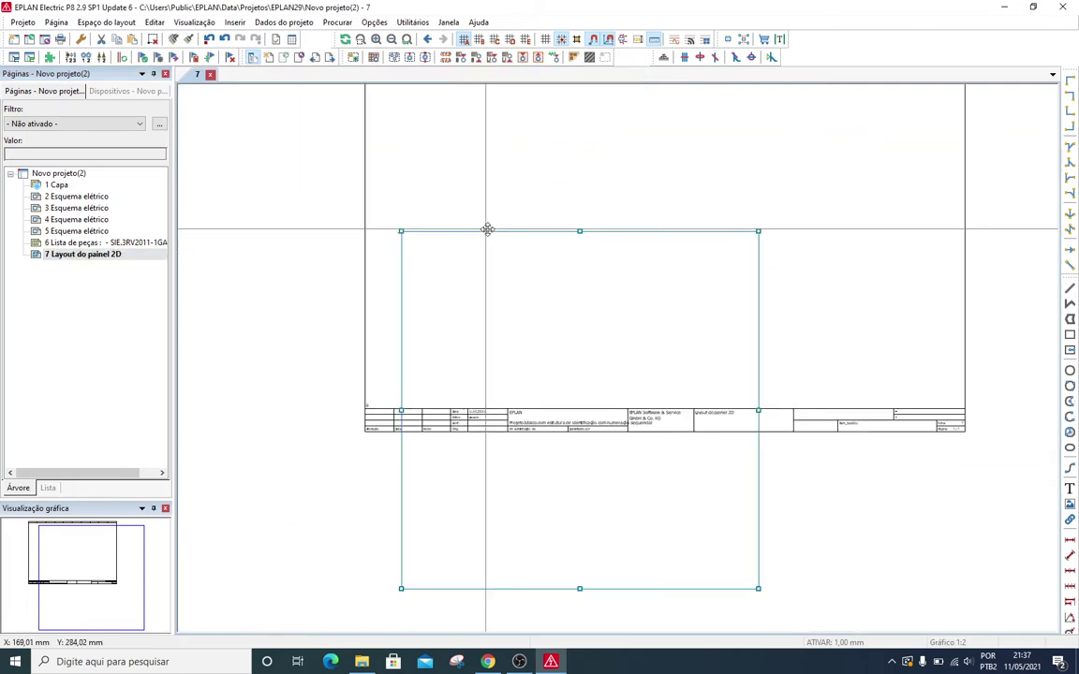
drag(485, 230, 551, 119)
middle_drag(552, 119, 484, 303)
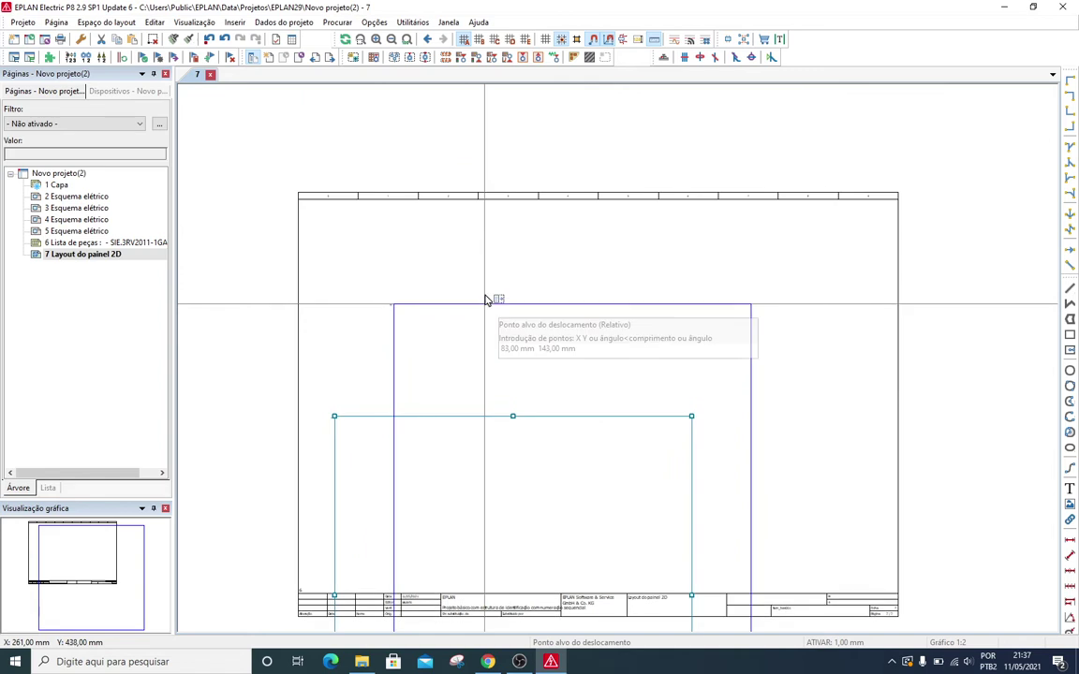
click(504, 225)
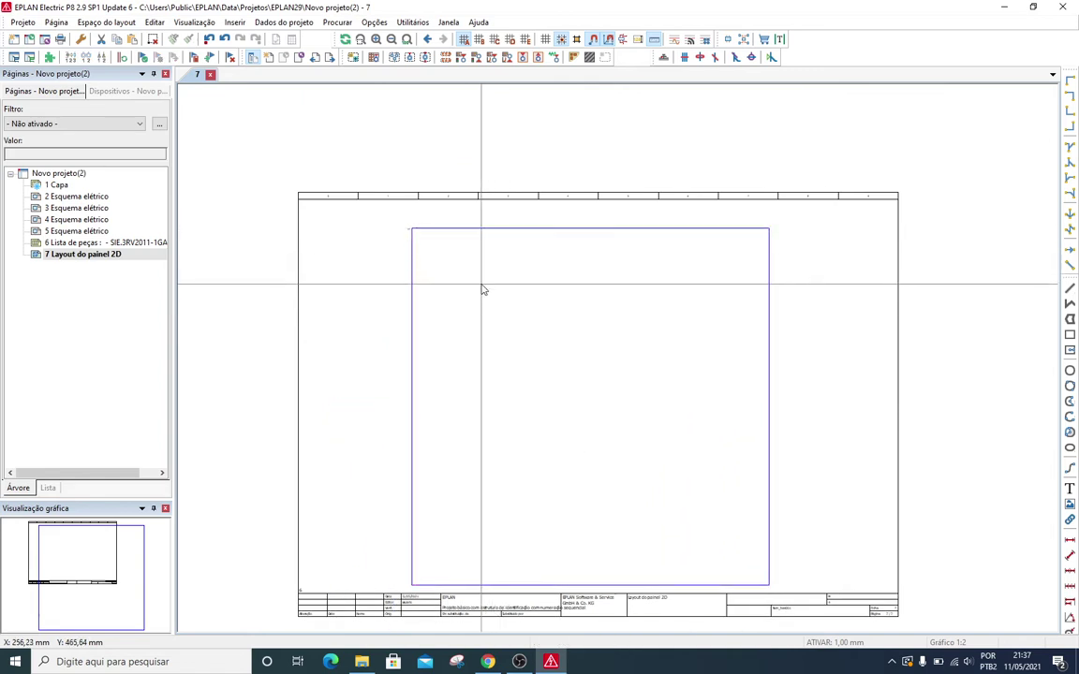
scroll(485, 295, up, 2)
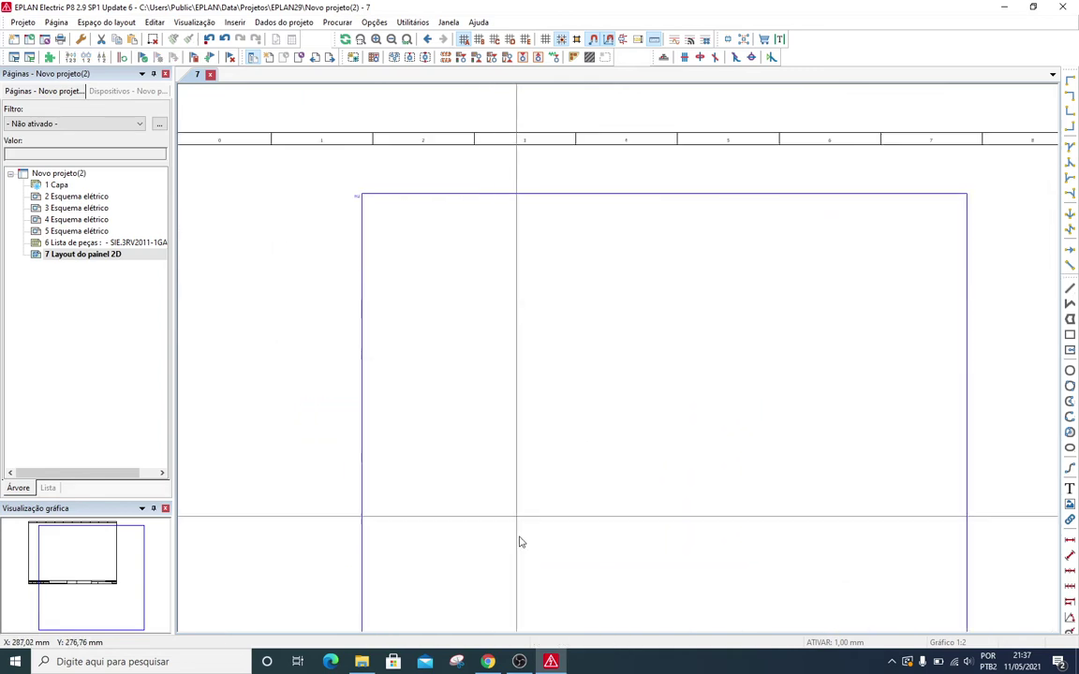
Switch to Chrome and maximise the window showing the Phoenix Contact power supply page.
click(499, 662)
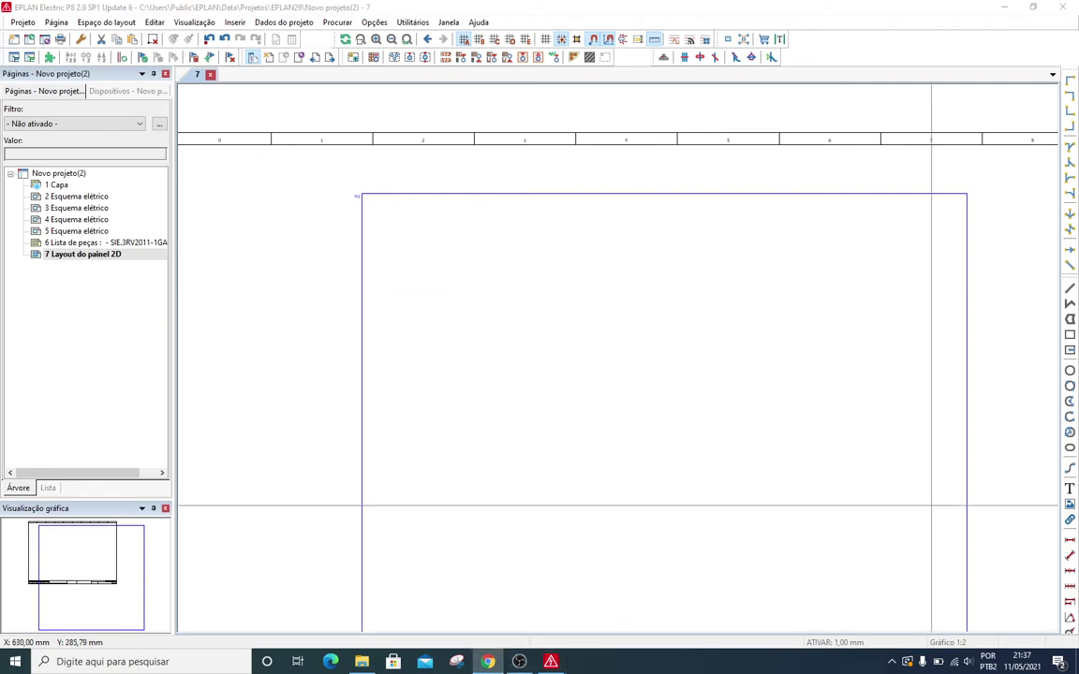
drag(1078, 165, 452, 167)
double_click(467, 167)
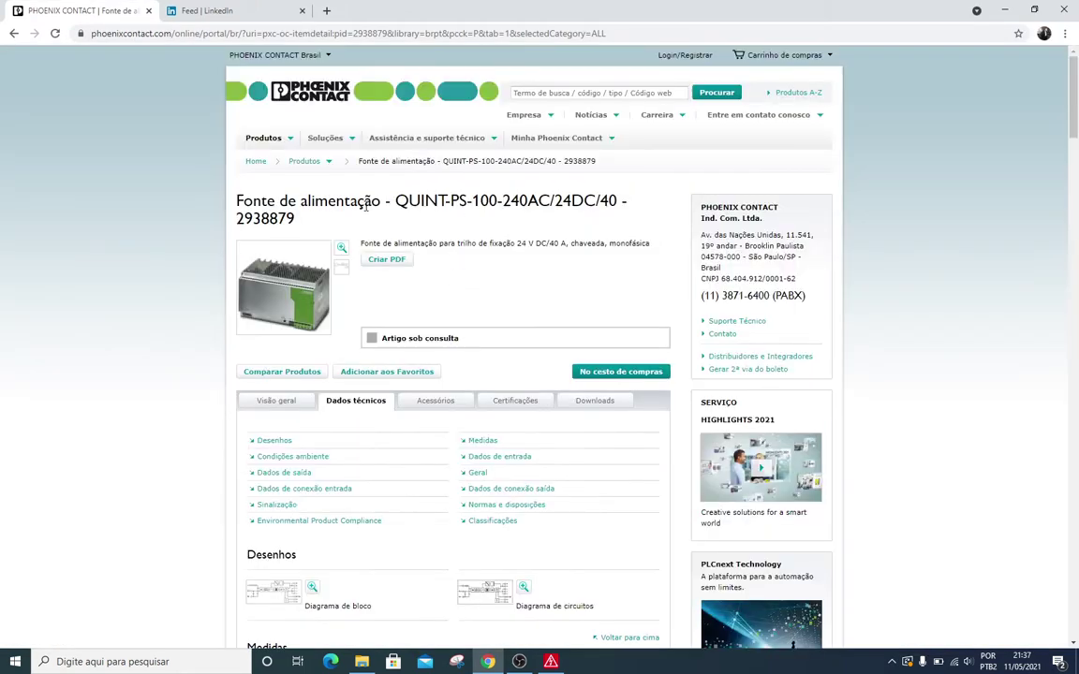
Copy the part number 2938879 from the power supply's page title.
double_click(265, 218)
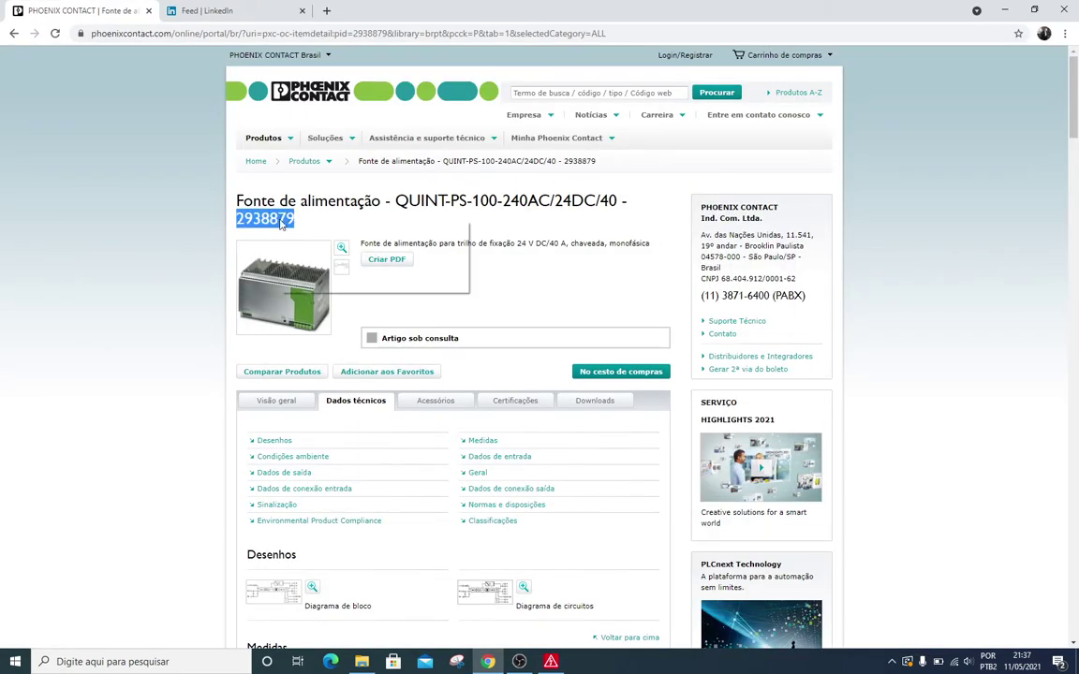
right_click(283, 221)
click(296, 229)
click(291, 223)
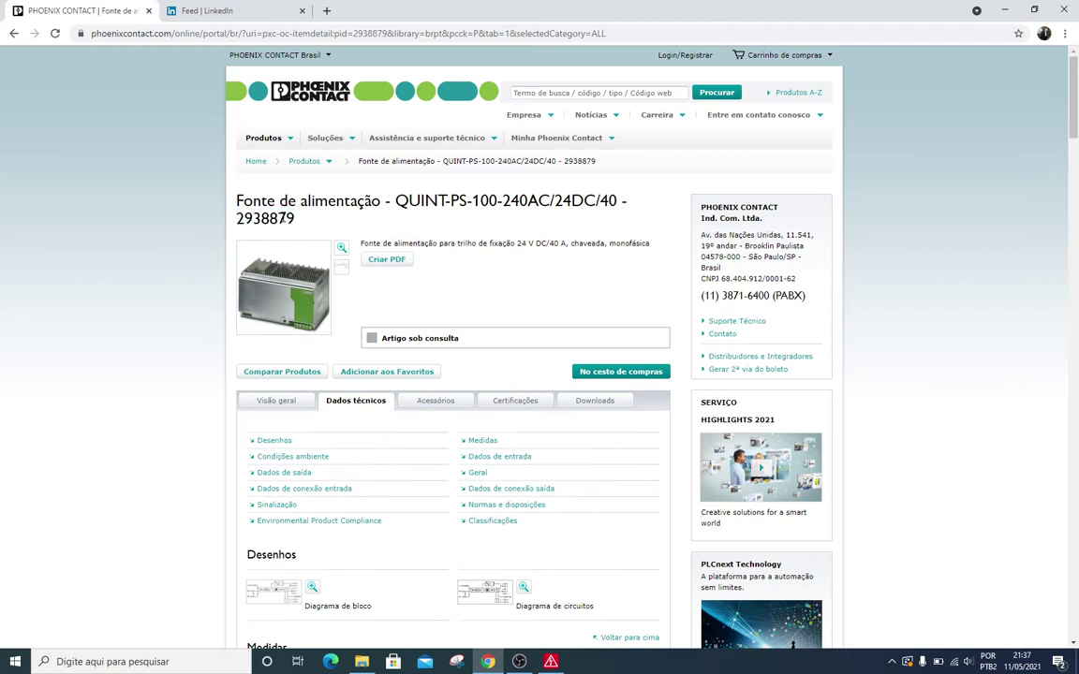
double_click(267, 219)
right_click(286, 220)
click(298, 227)
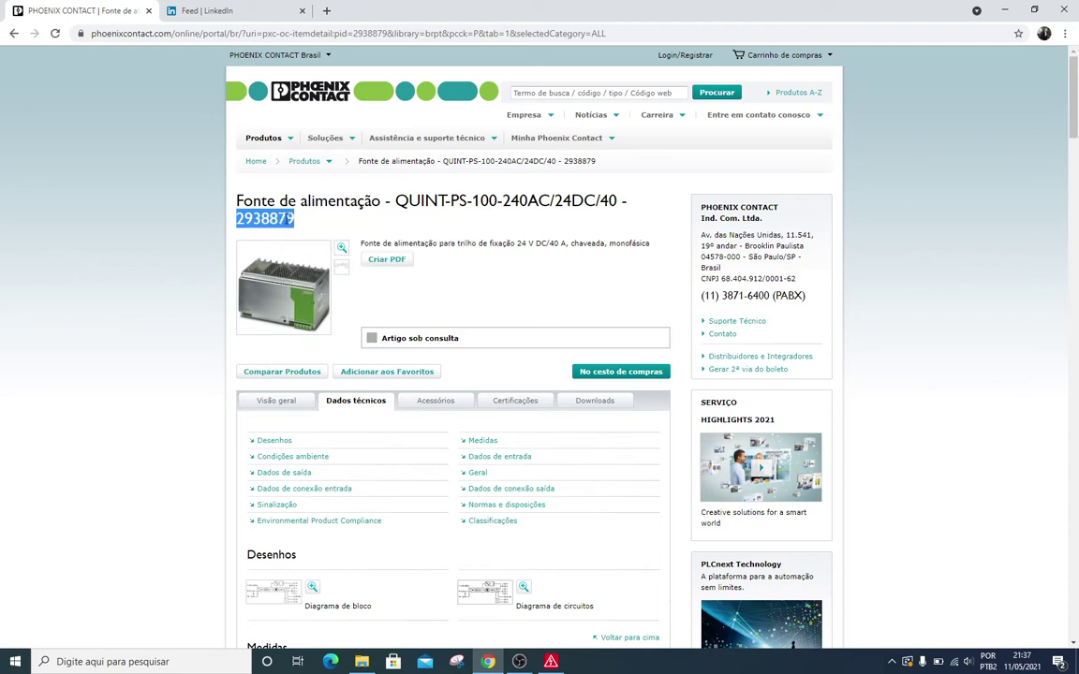
right_click(257, 218)
click(346, 225)
Look through the power supply's general overview and bring up its technical data.
click(272, 401)
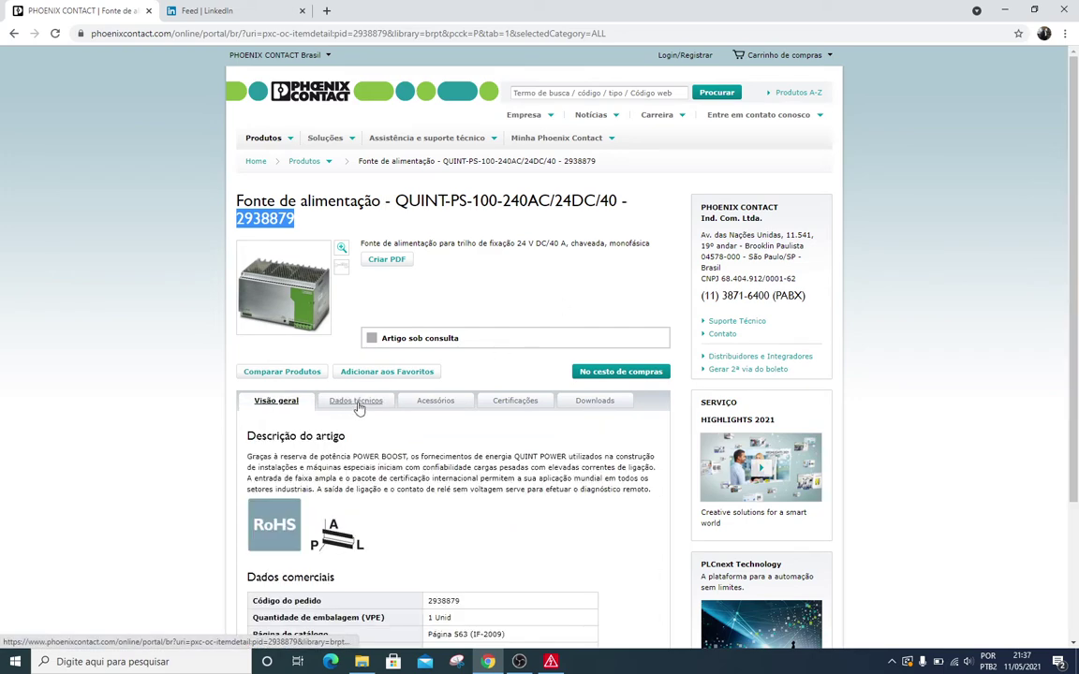
scroll(250, 346, down, 3)
scroll(389, 299, up, 3)
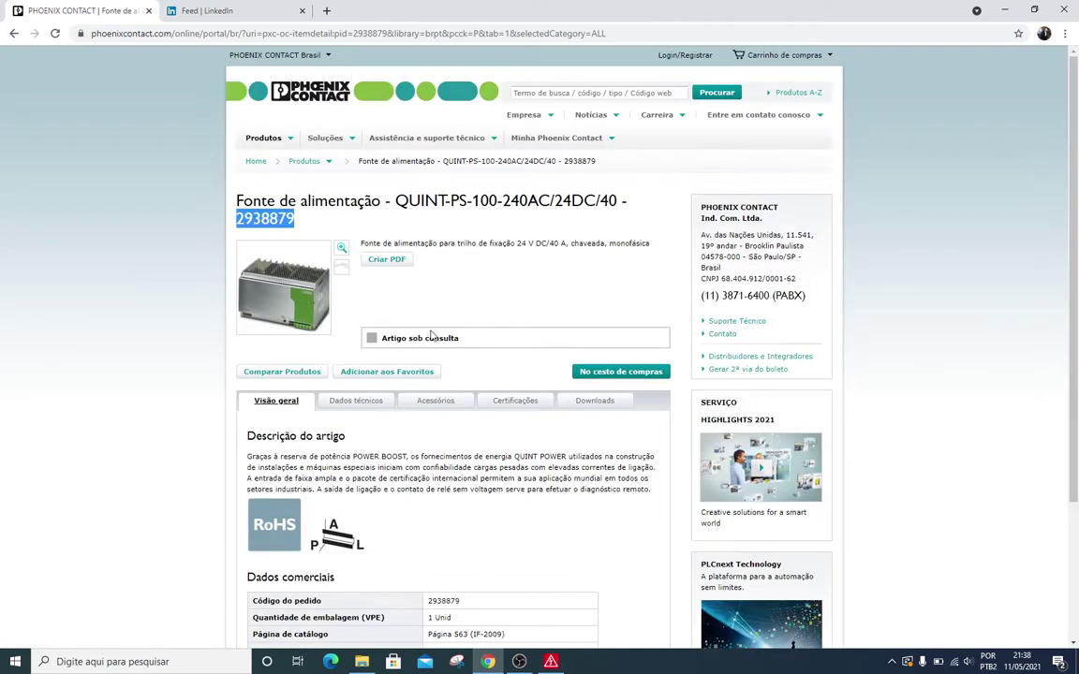
click(379, 403)
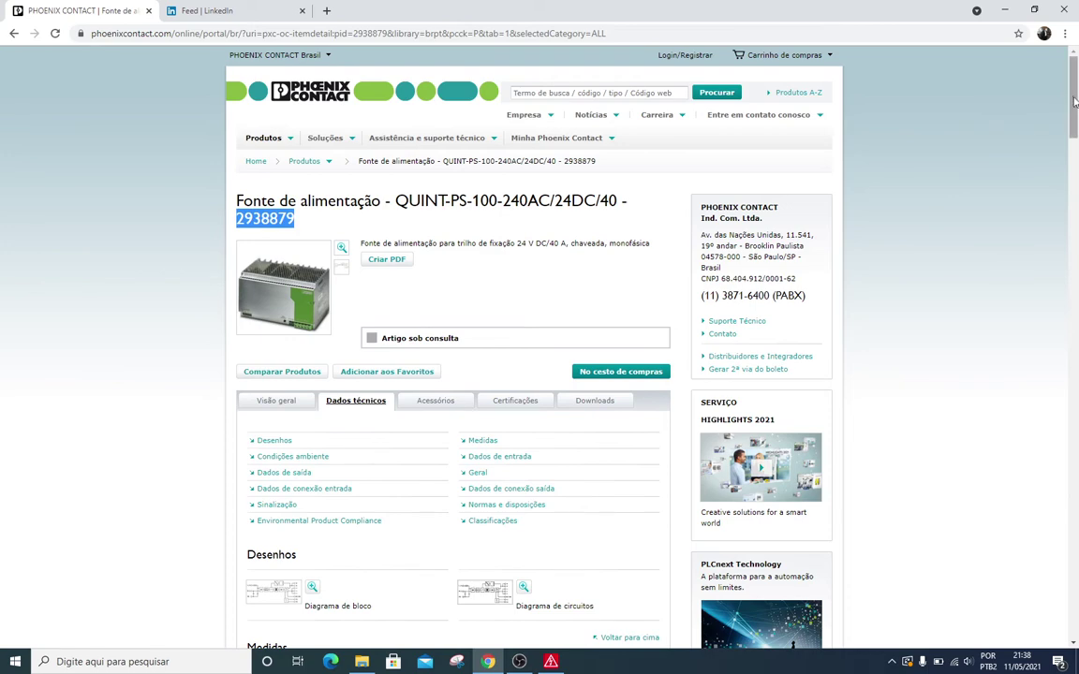
Examine the power supply's width, height, depth and side mounting clearances in the dimensions table.
drag(1074, 98, 1075, 135)
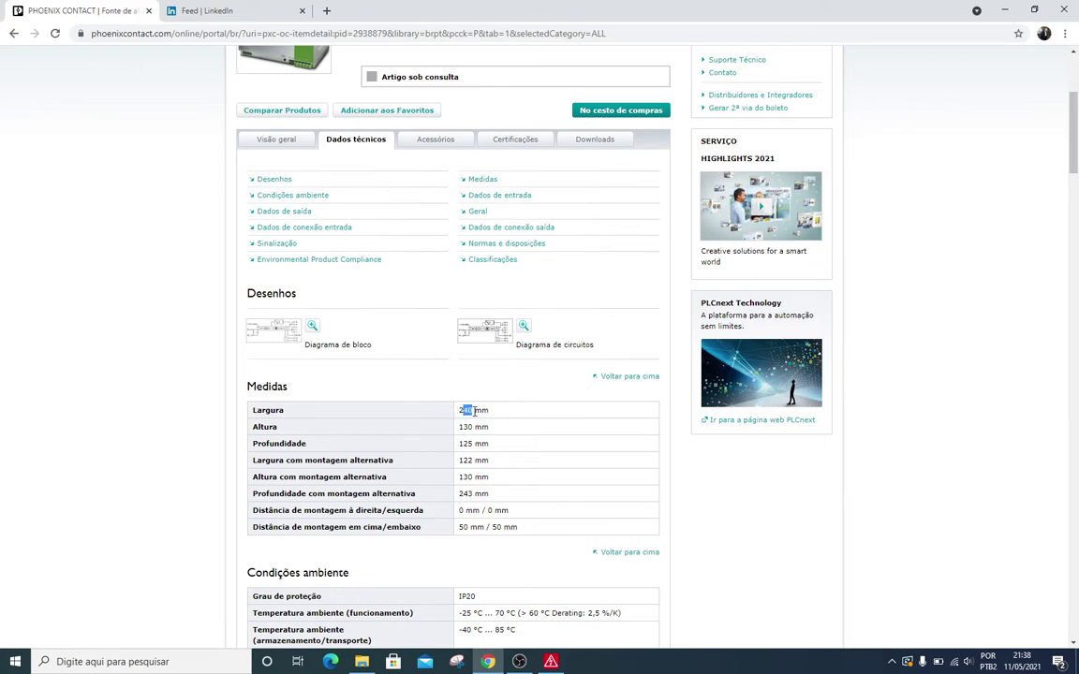
drag(489, 449, 251, 414)
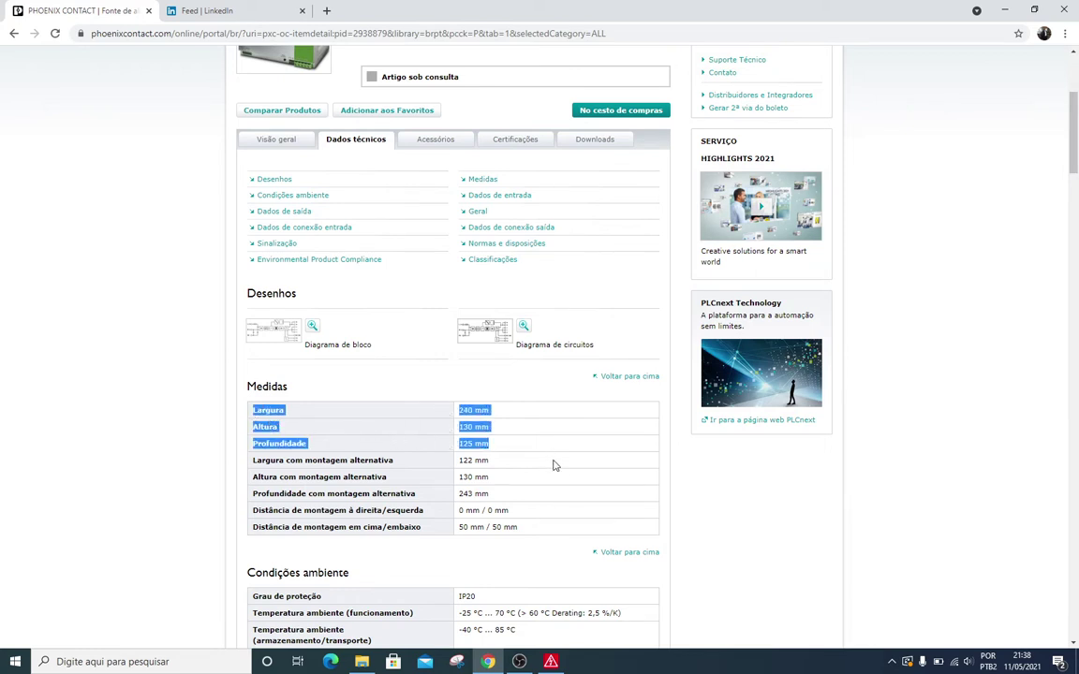
mouse_move(261, 527)
mouse_down()
mouse_move(522, 531)
mouse_move(295, 508)
mouse_move(274, 494)
mouse_move(268, 511)
mouse_up()
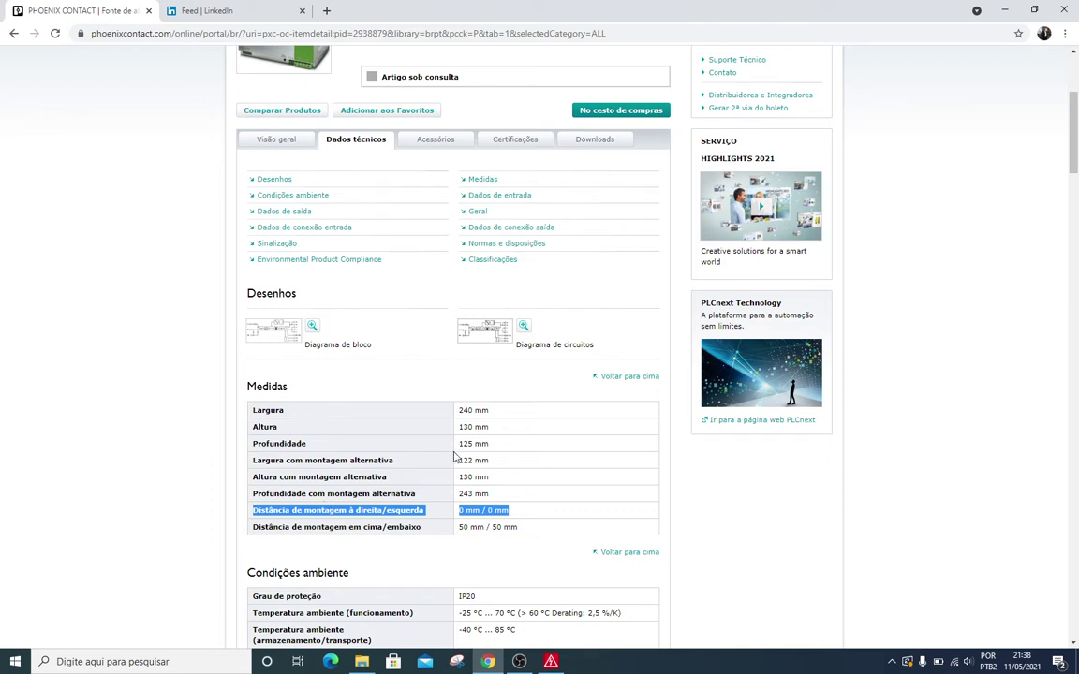
triple_click(488, 443)
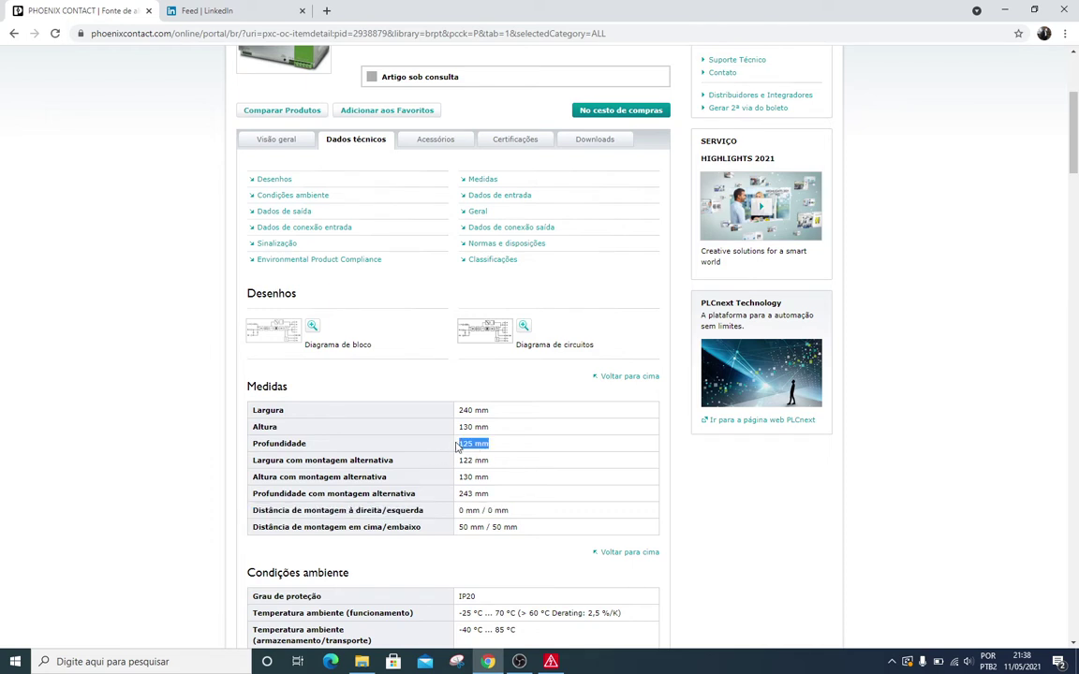
Switch back to EPLAN and return to the 2D panel layout page with the whole mounting panel in view.
click(1003, 11)
scroll(486, 282, down, 2)
drag(498, 284, 461, 200)
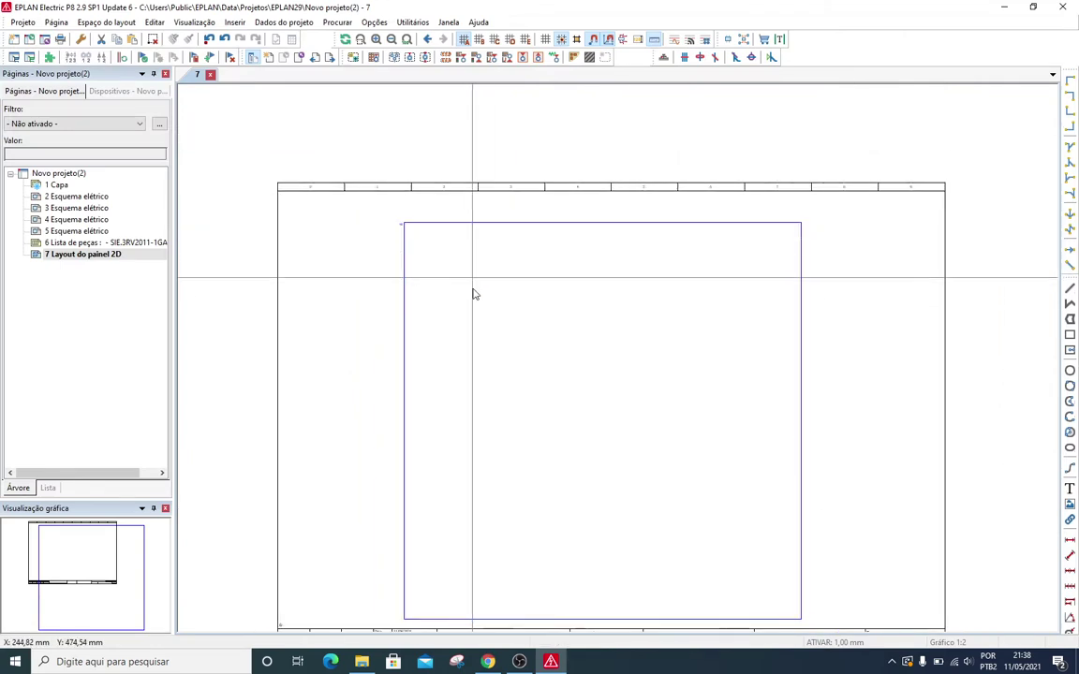
middle_drag(470, 299, 440, 157)
middle_drag(425, 115, 425, 151)
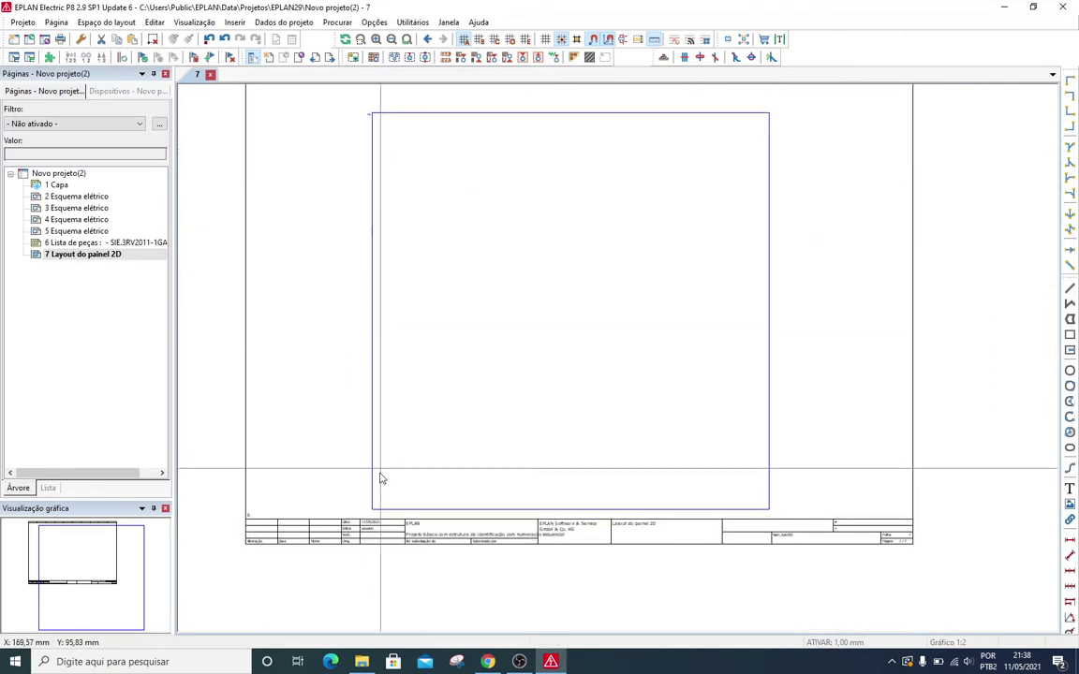
middle_drag(400, 312, 402, 398)
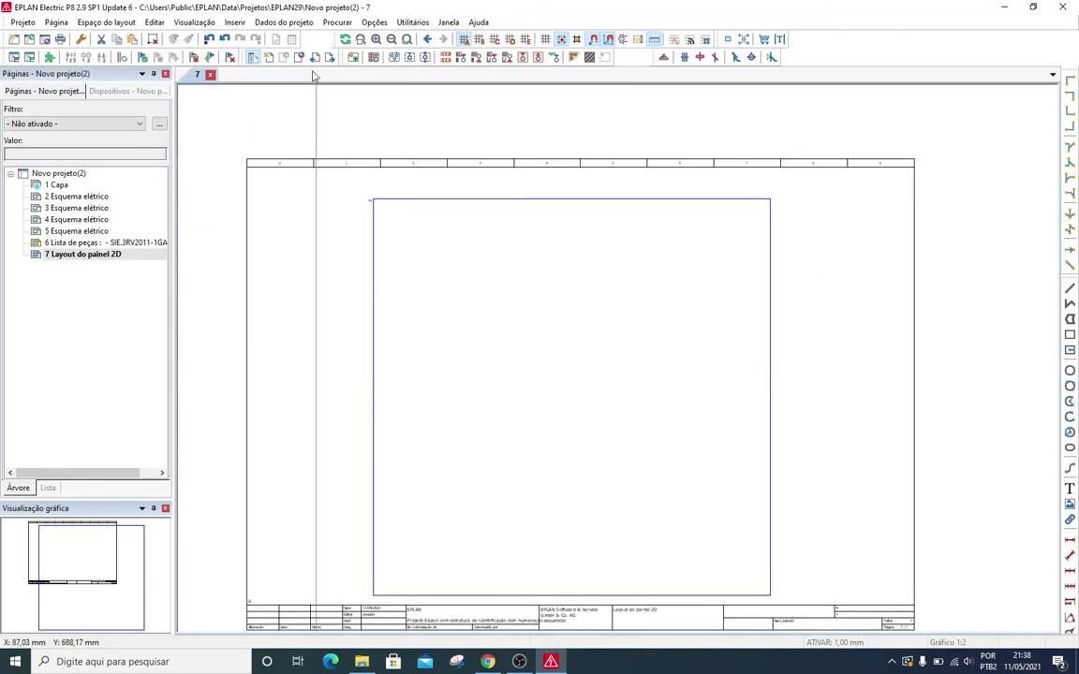
Draw an upright rectangle about 40 mm wide and 152 mm high inside the mounting panel, near its upper-left corner.
click(235, 21)
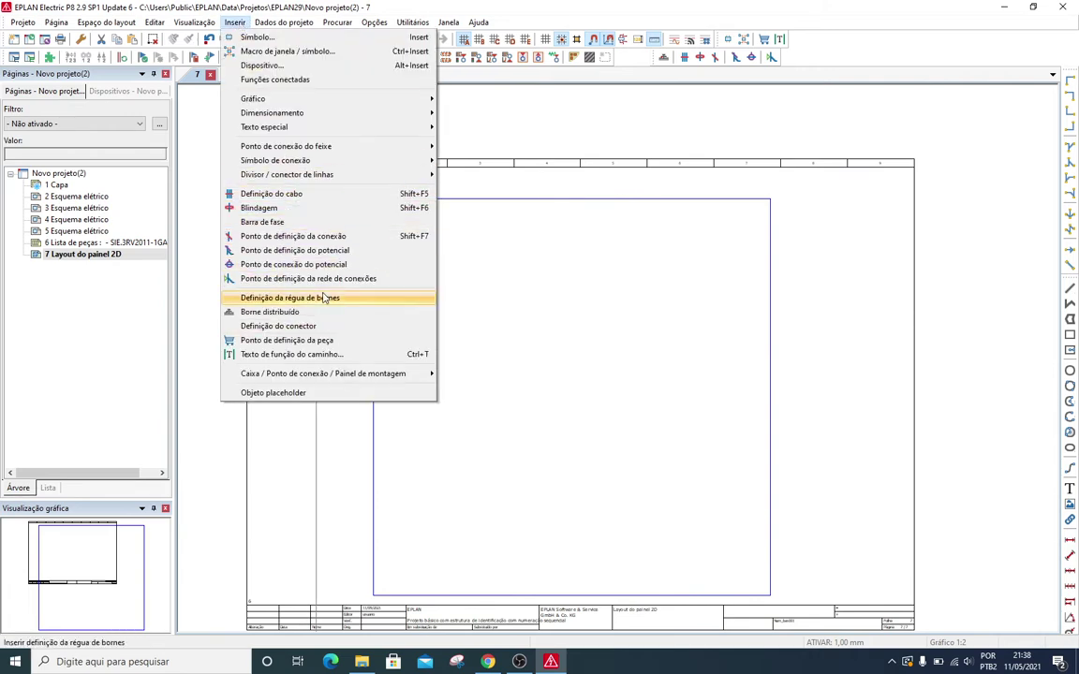
mouse_move(323, 101)
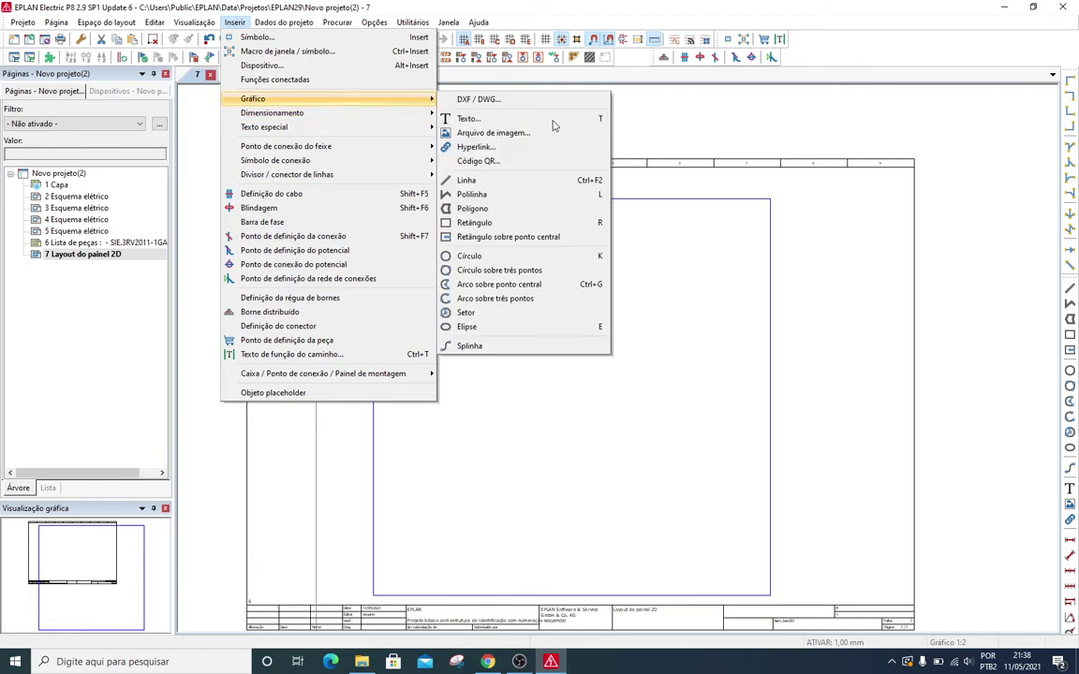
click(478, 222)
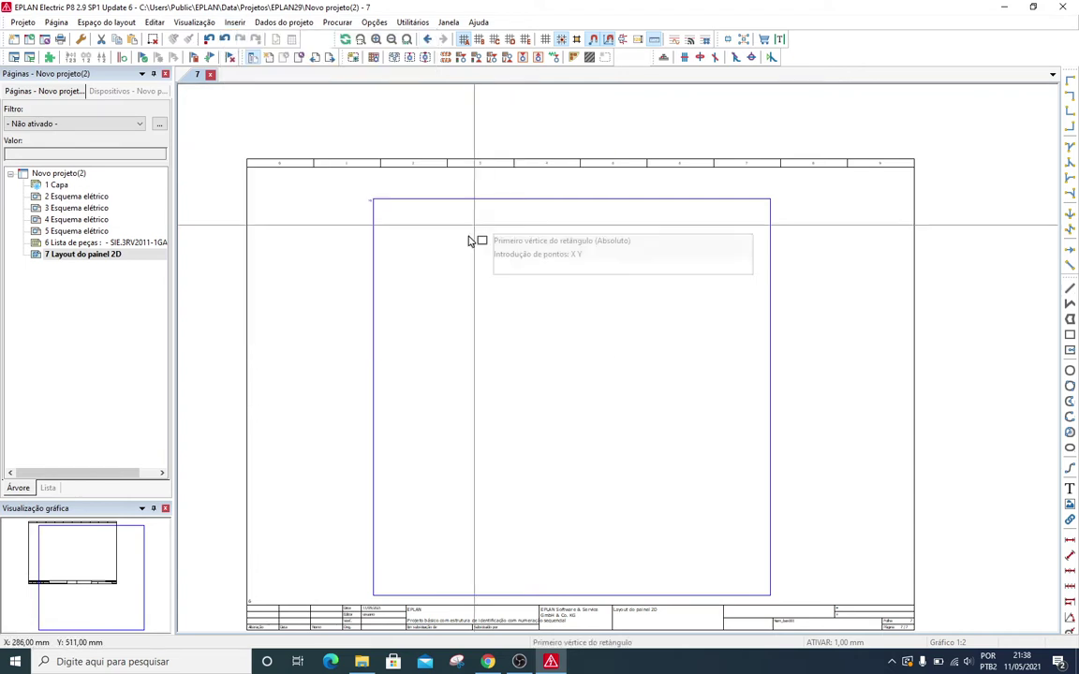
click(403, 221)
click(435, 340)
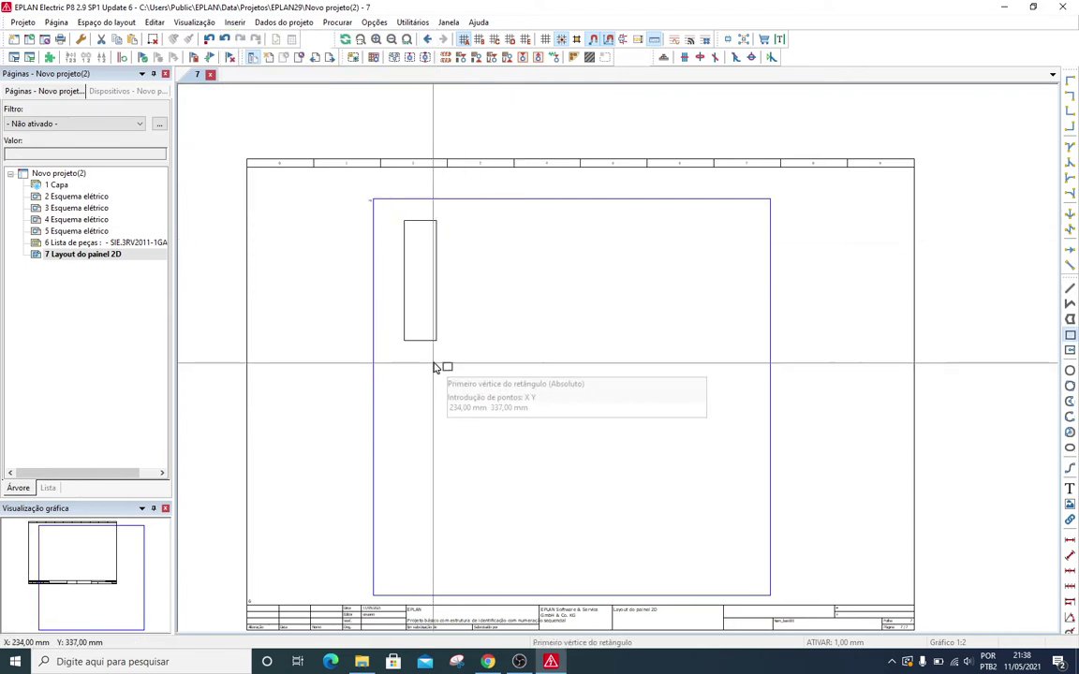
scroll(434, 365, up, 2)
key(Escape)
Set the rectangle's width to 30 mm and its line thickness to 0,13 mm.
double_click(432, 341)
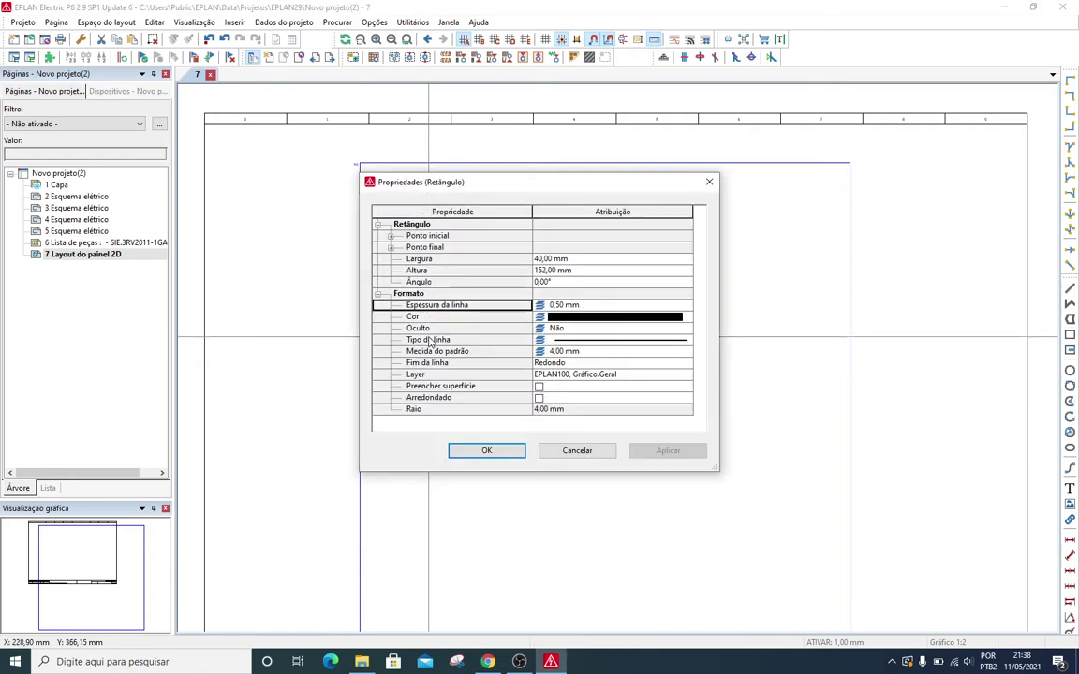
click(571, 259)
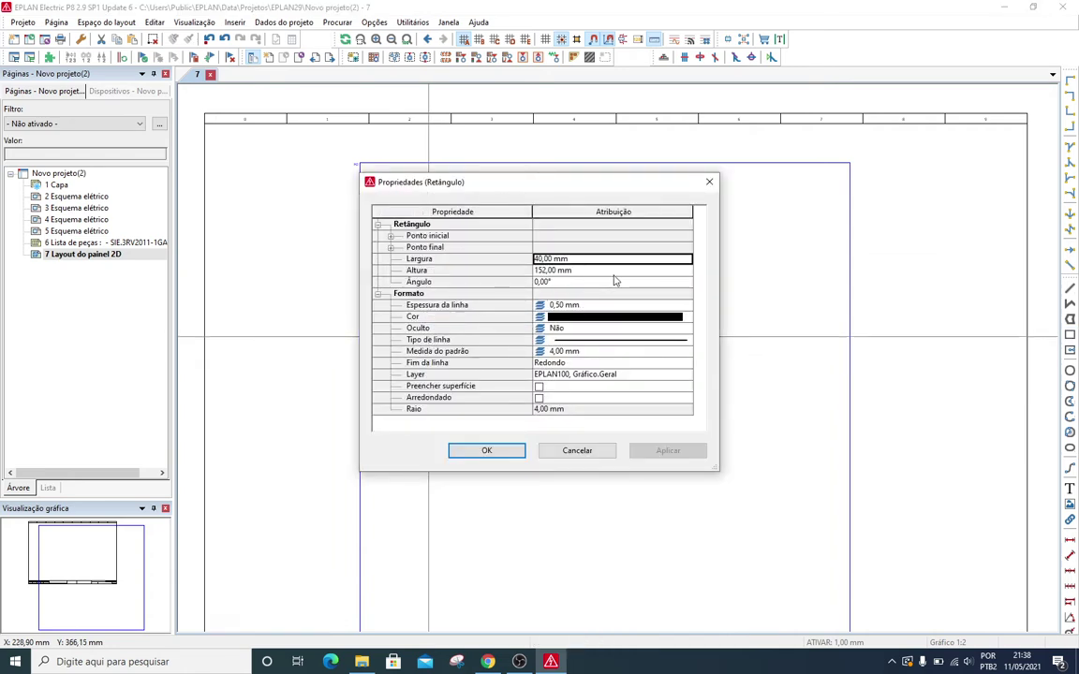
text(30)
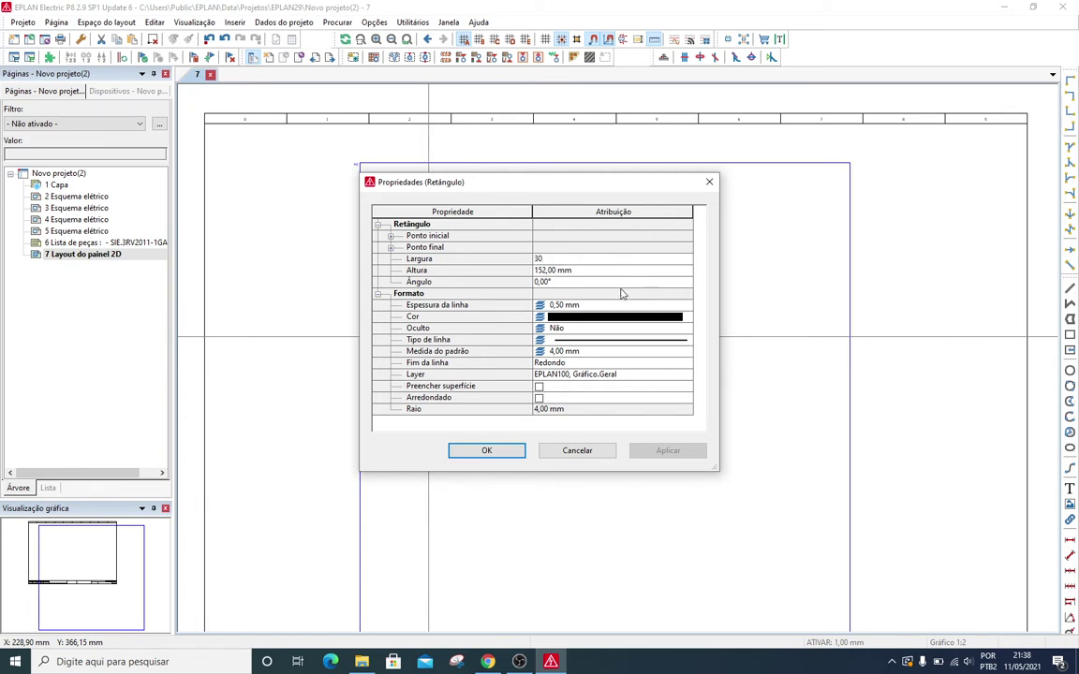
click(621, 294)
click(687, 318)
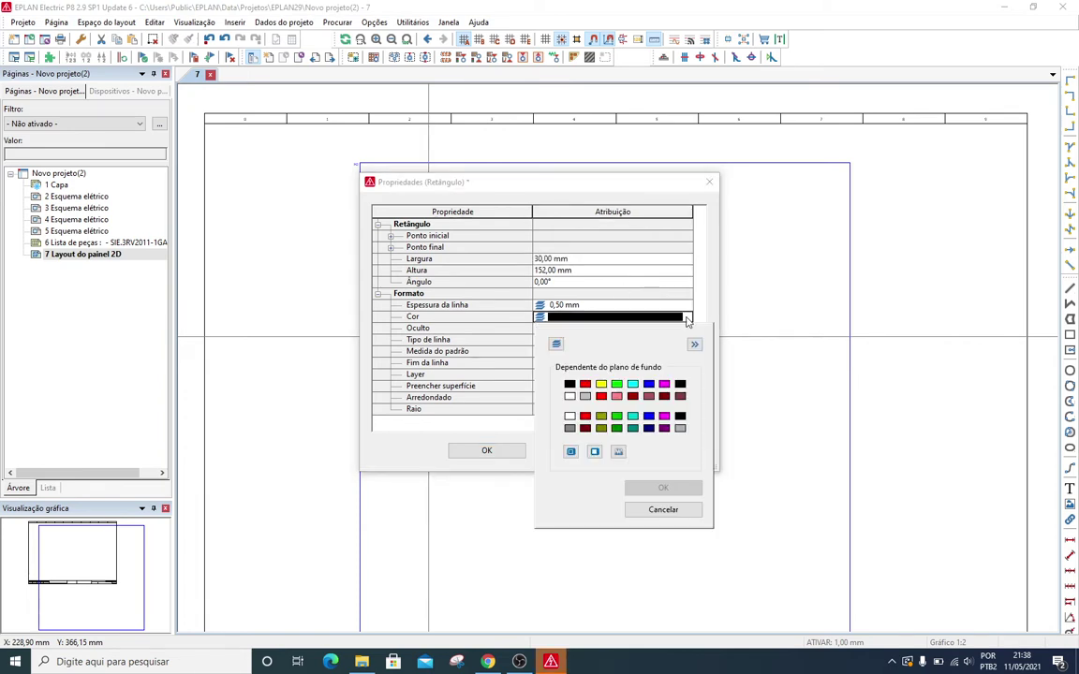
click(655, 510)
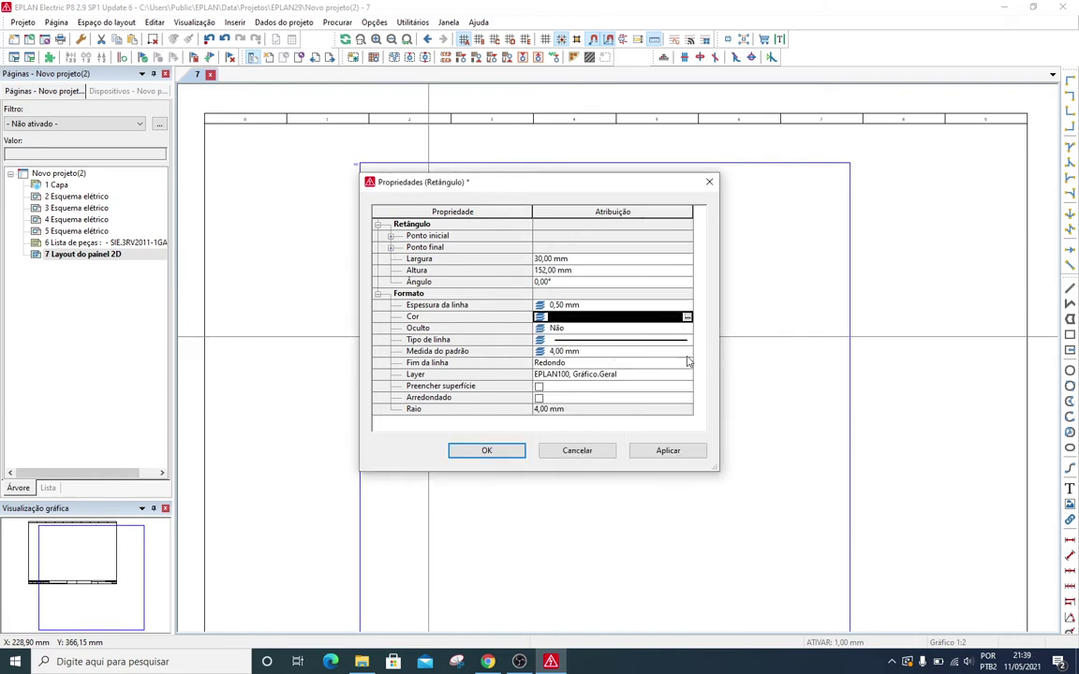
click(623, 305)
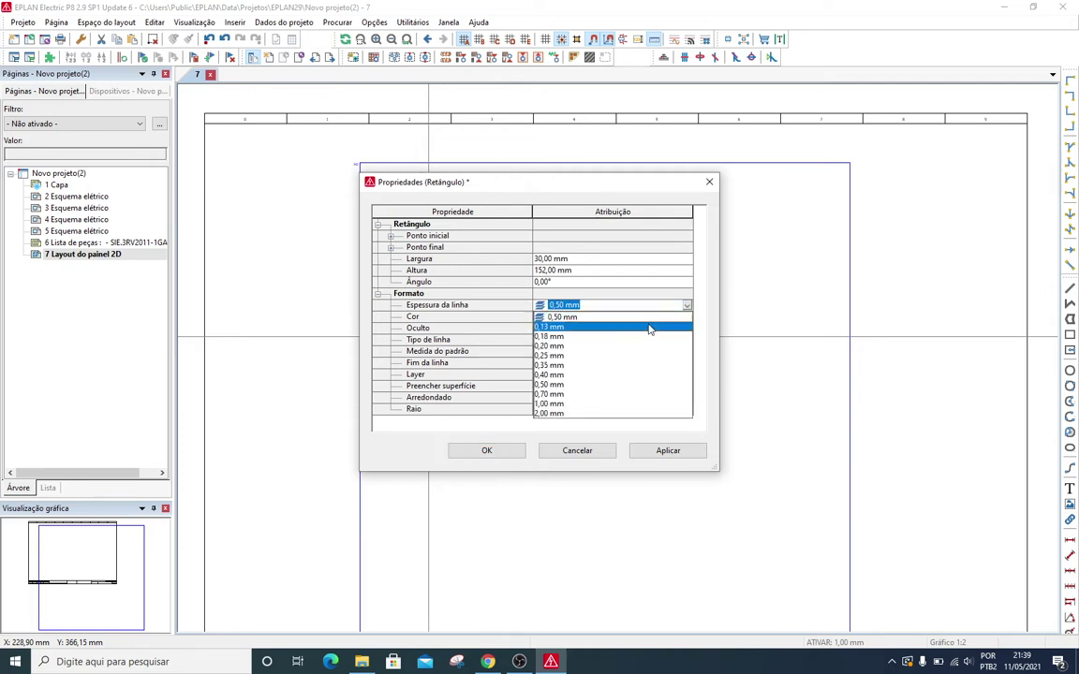
click(609, 325)
click(518, 450)
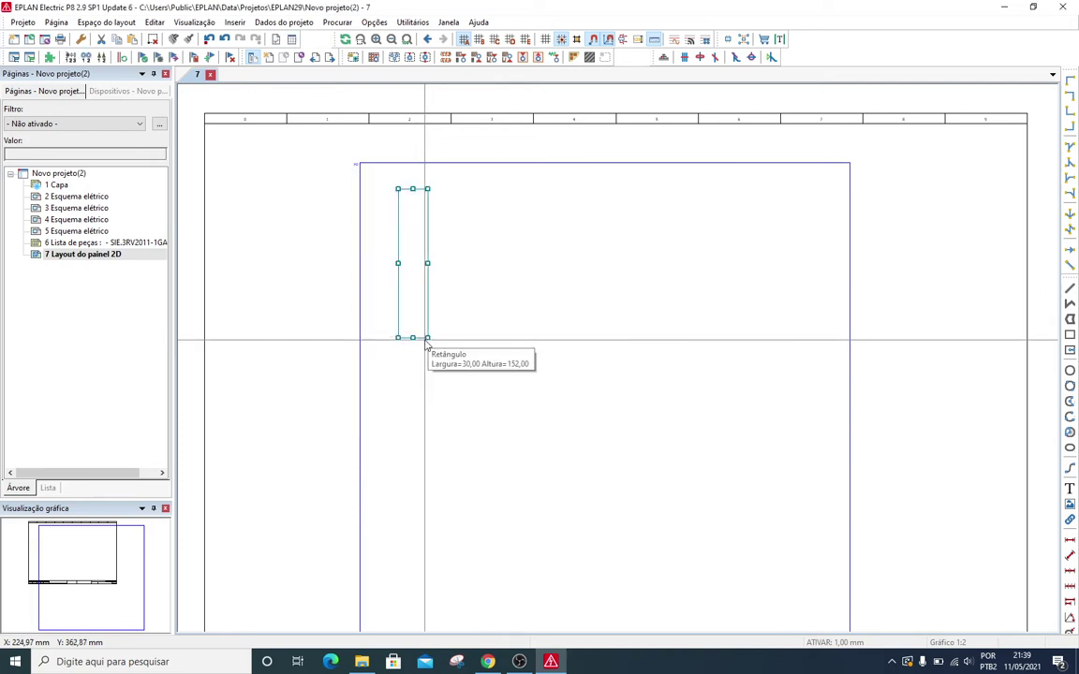
Move the rectangle so that its upper-left corner sits on the mounting panel's upper-left corner.
scroll(482, 324, down, 1)
key(m)
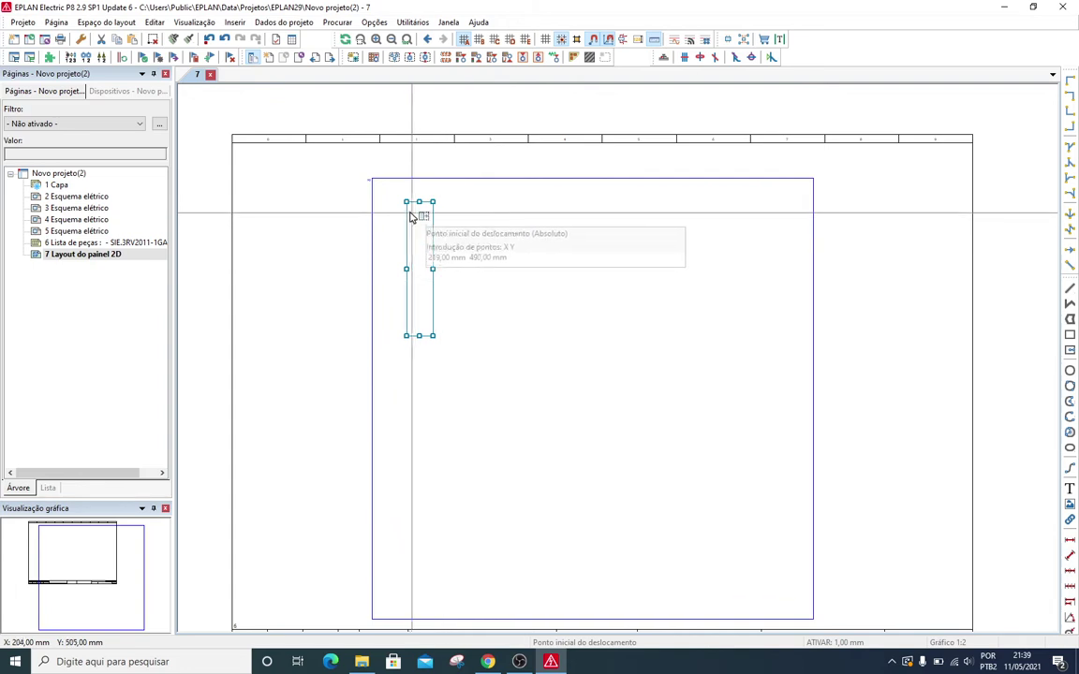
click(406, 202)
click(372, 178)
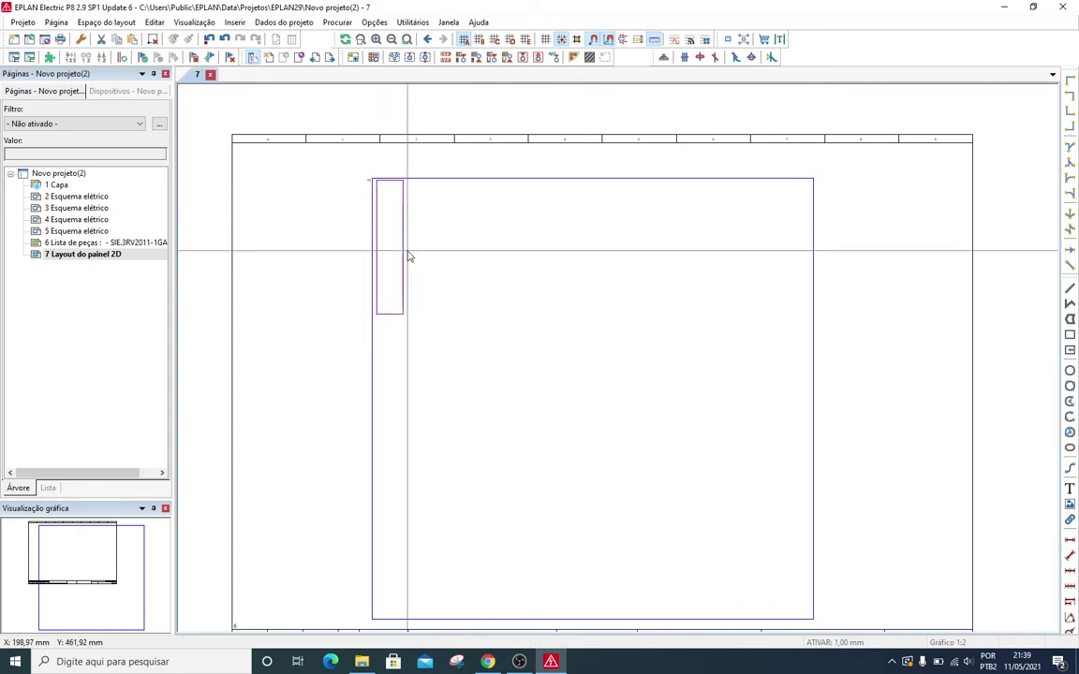
scroll(379, 183, up, 1)
scroll(380, 184, up, 1)
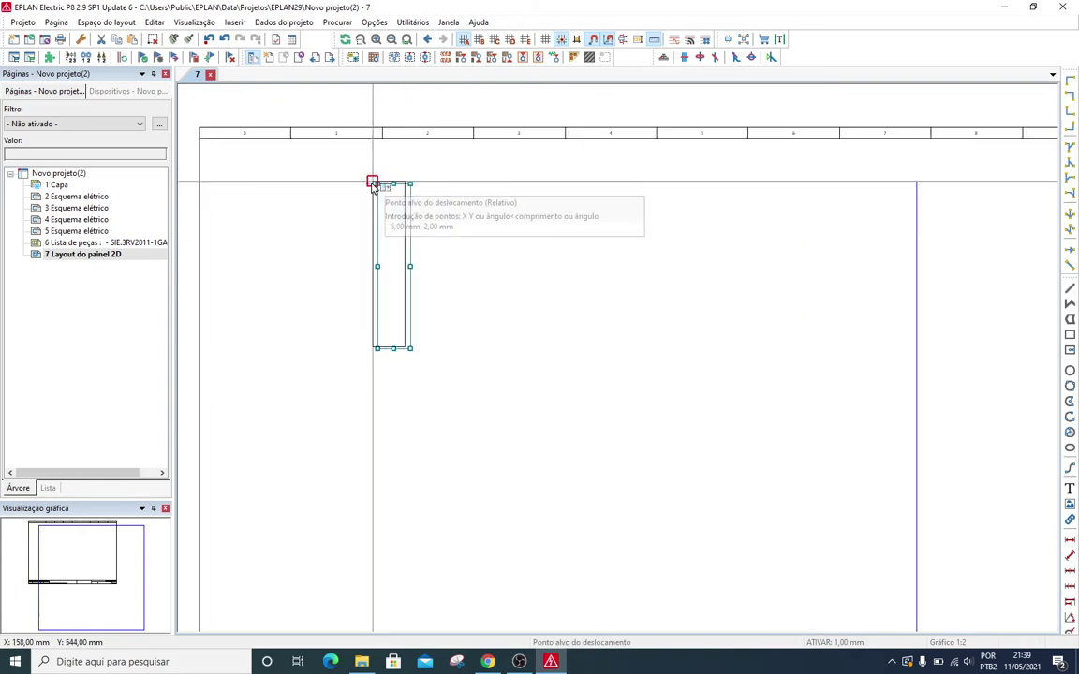
Stretch the rectangle's lower edge down to the bottom edge of the mounting panel.
click(388, 347)
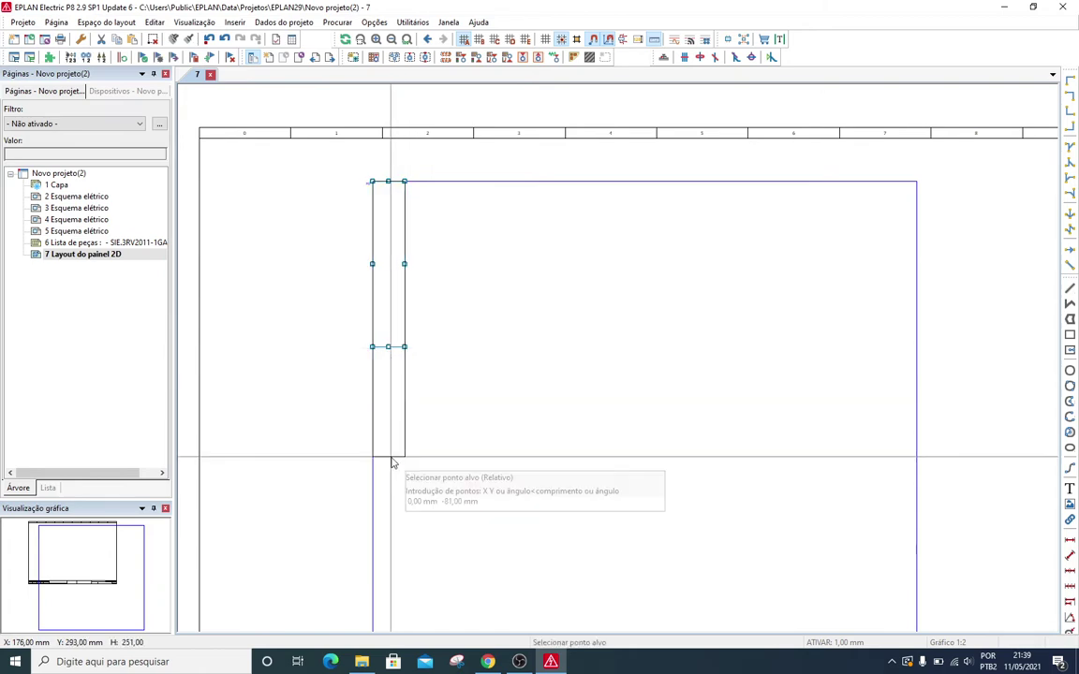
scroll(393, 461, down, 1)
middle_drag(394, 464, 413, 221)
click(395, 455)
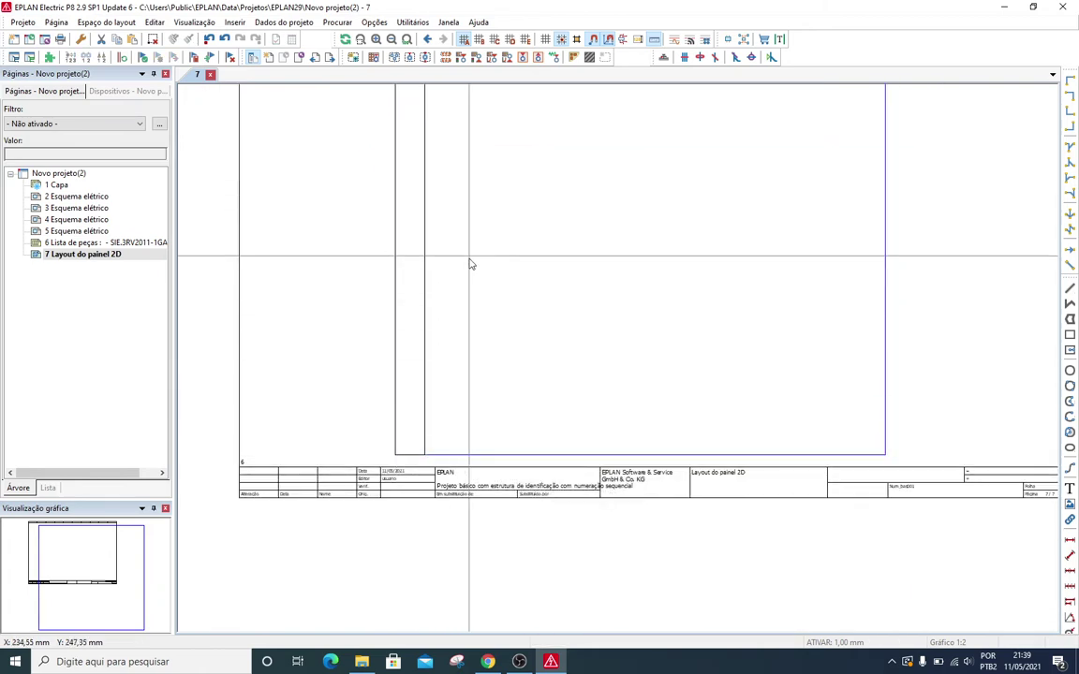
Place the text "Canaleta 30x80 mm", aligned "No meio centralizado", just right of the long rectangle.
middle_drag(496, 167, 491, 305)
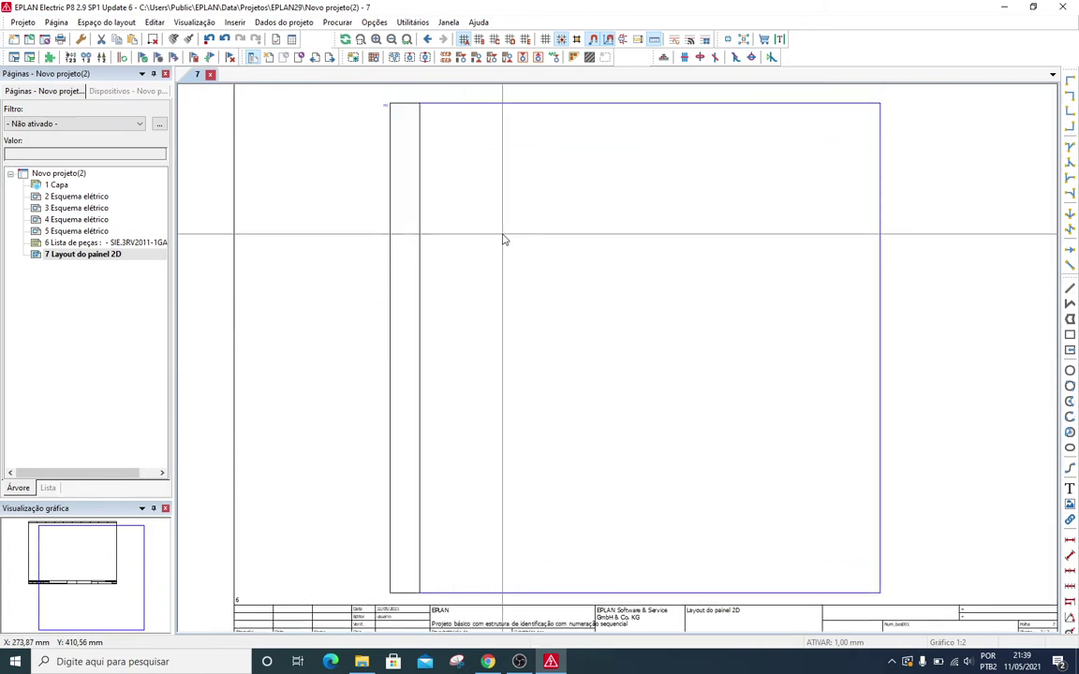
double_click(503, 251)
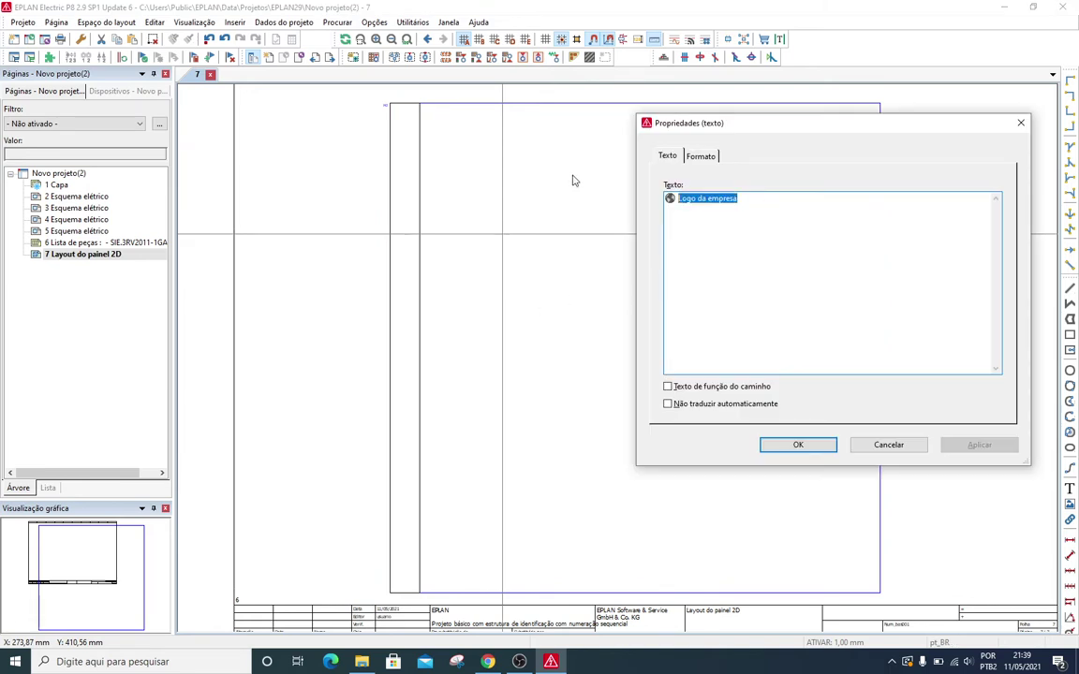
text(Canal)
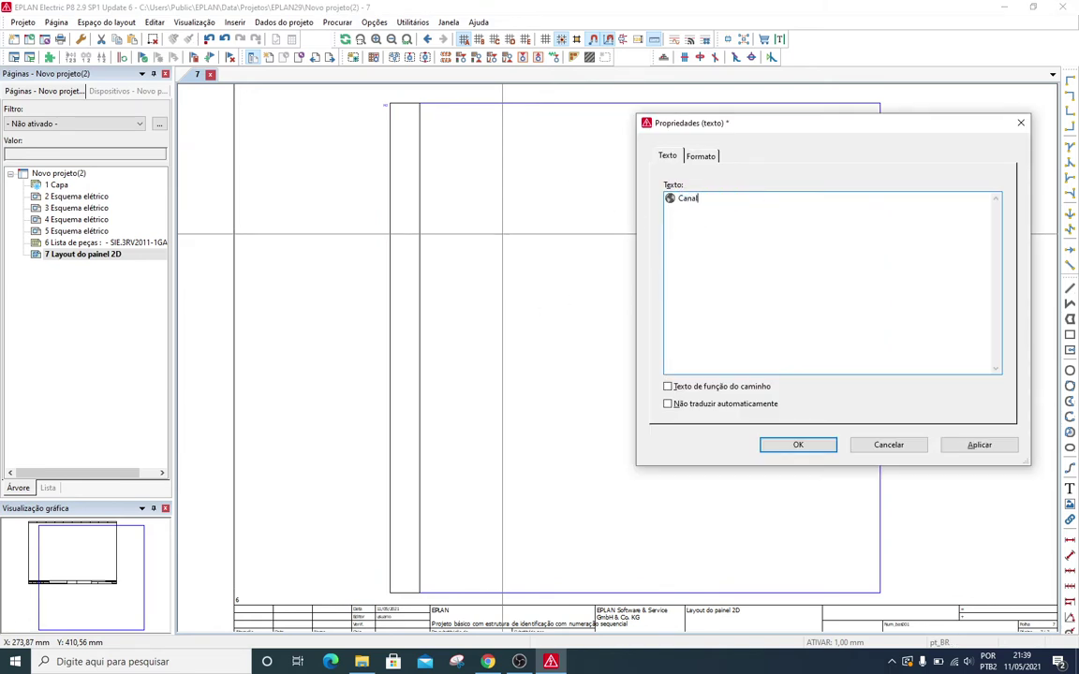
text(eta 30x80 mm)
click(701, 156)
click(978, 232)
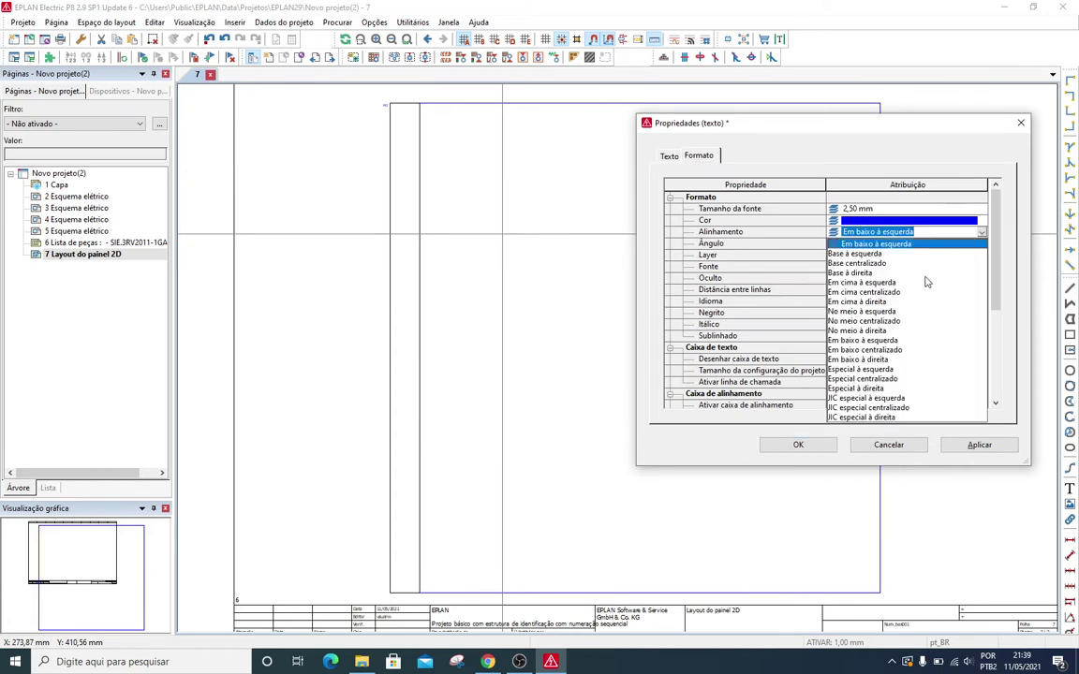
click(876, 320)
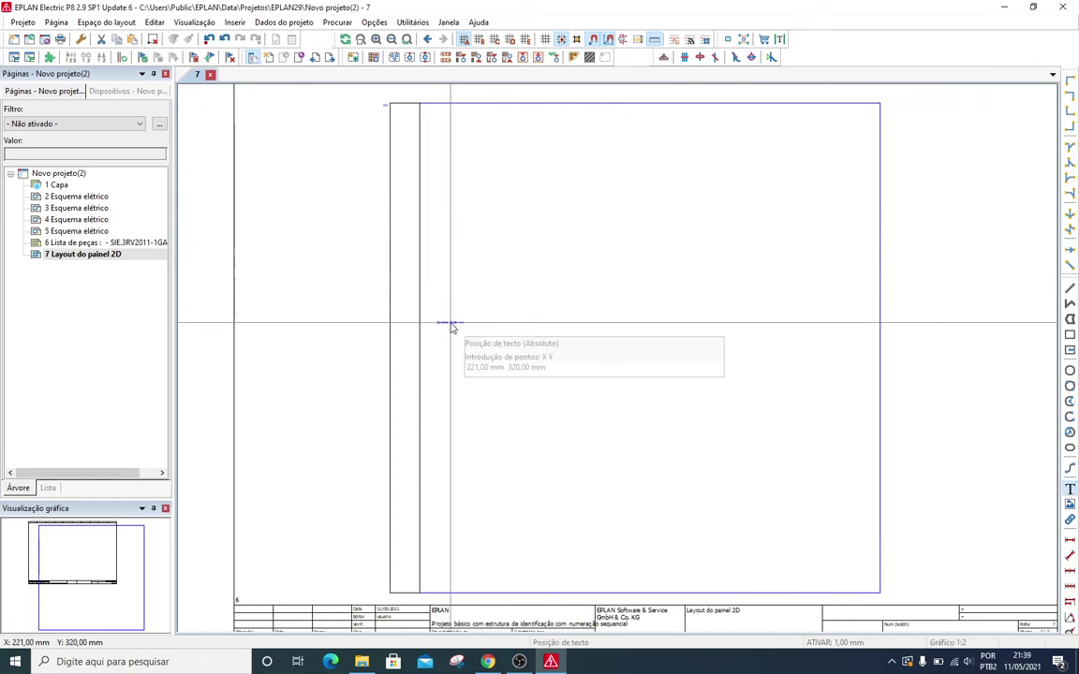
scroll(455, 328, up, 2)
scroll(454, 323, up, 3)
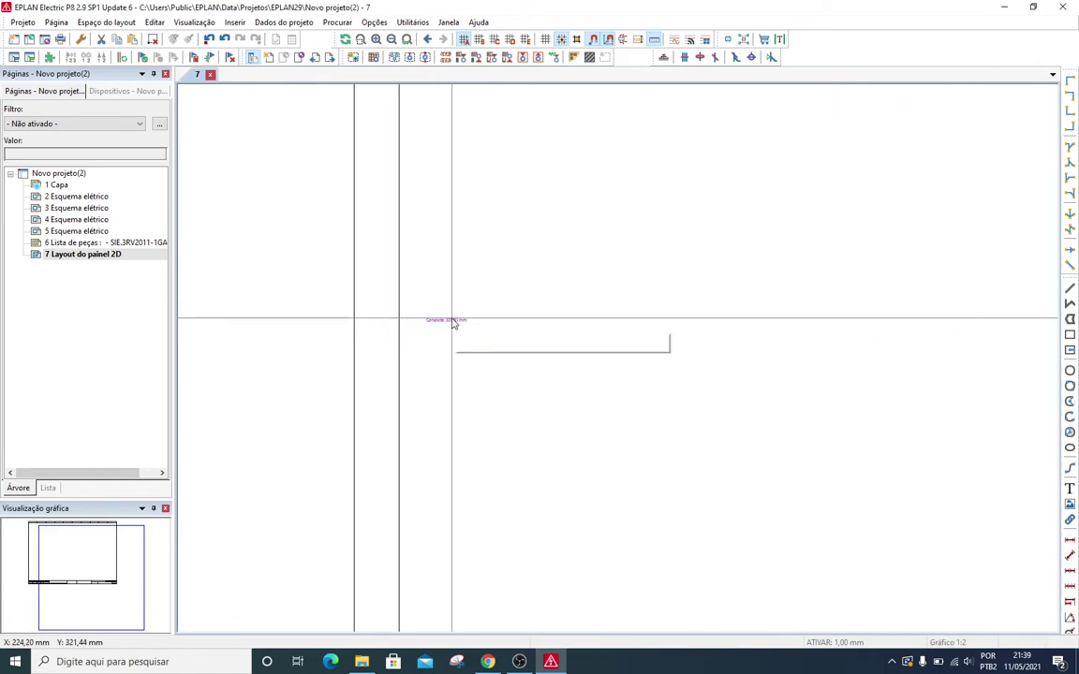
Set the "Canaleta 30x80 mm" text's font size to 10 mm and rotate it to read vertically upward.
click(456, 326)
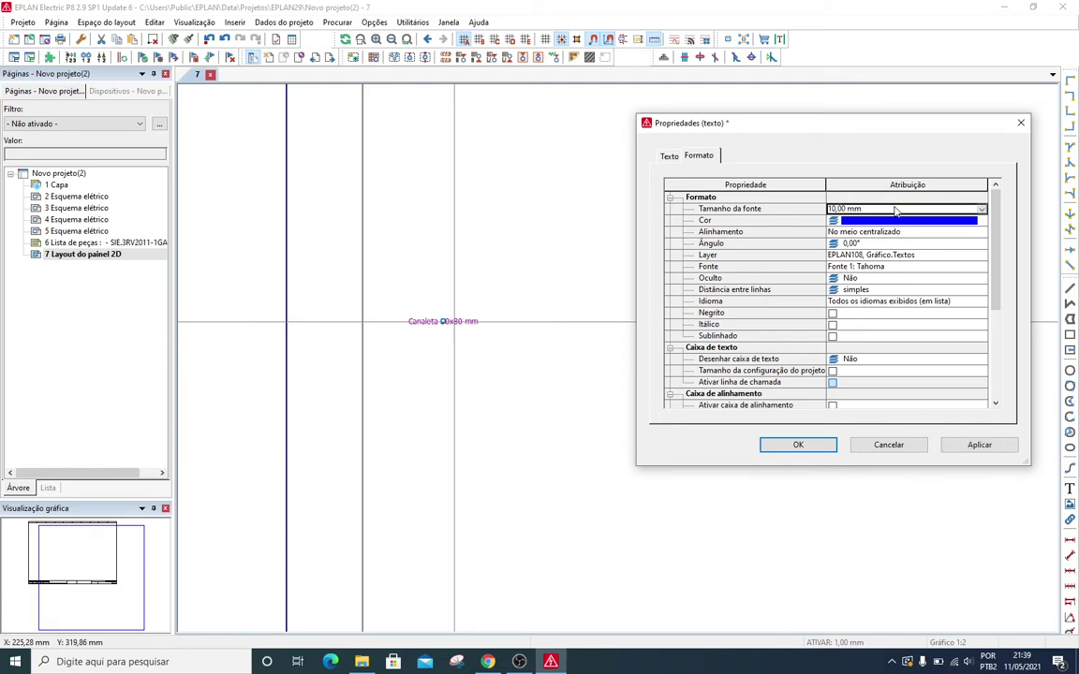
key(Return)
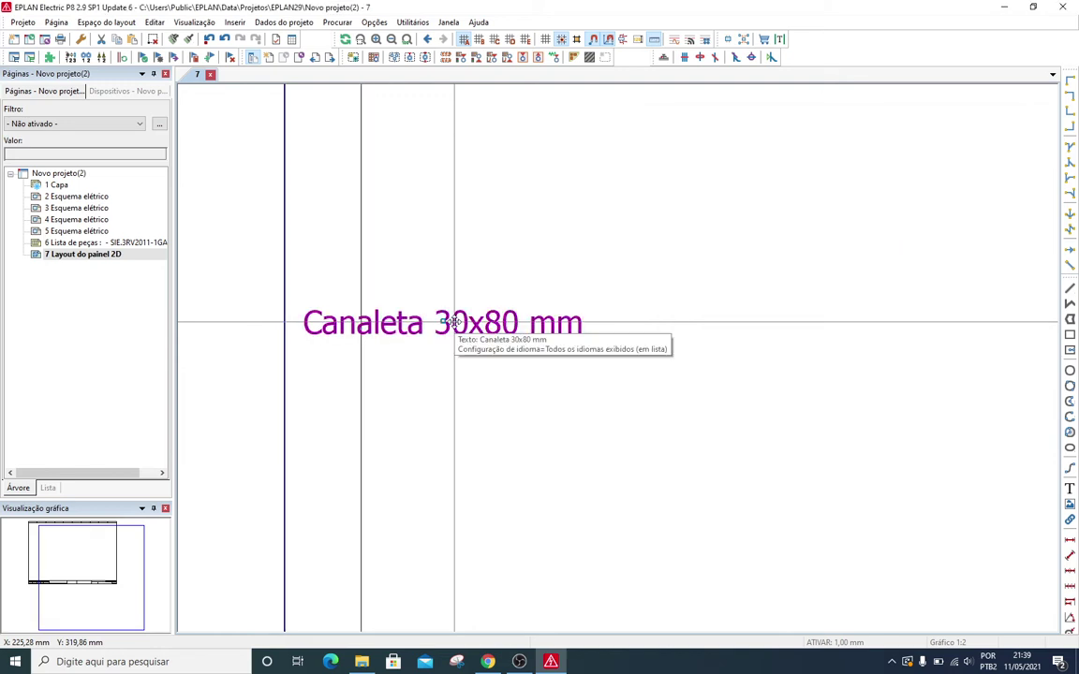
scroll(461, 323, down, 2)
double_click(462, 317)
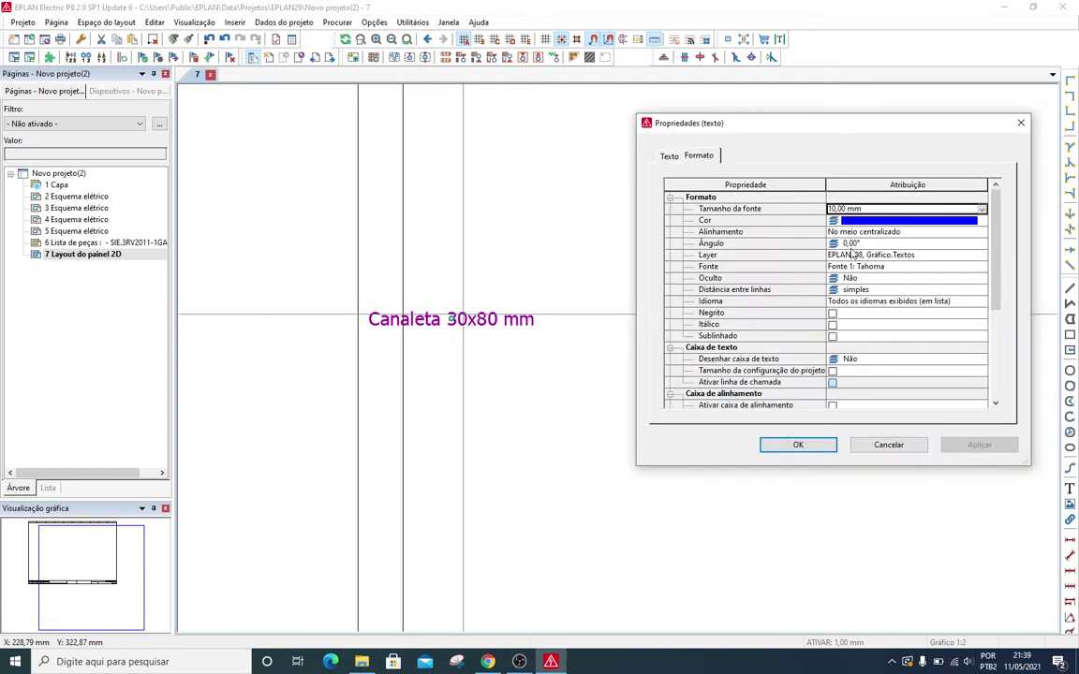
key(Return)
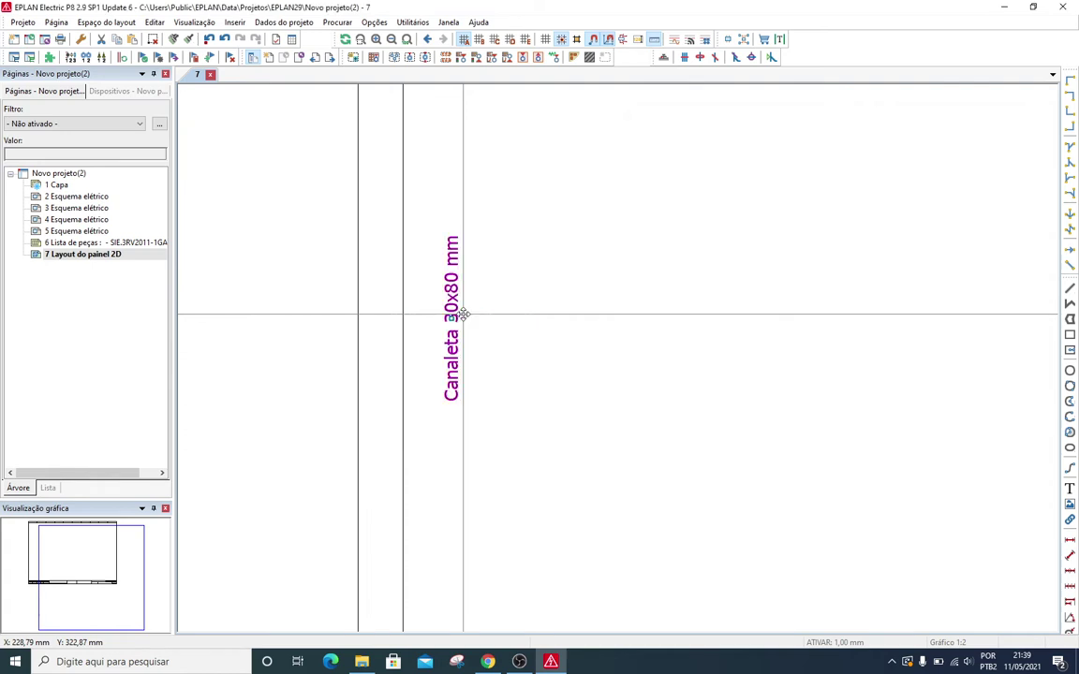
Draw a horizontal helper line across the long duct rectangle at mid-height, from its right edge to its left edge.
scroll(429, 361, down, 2)
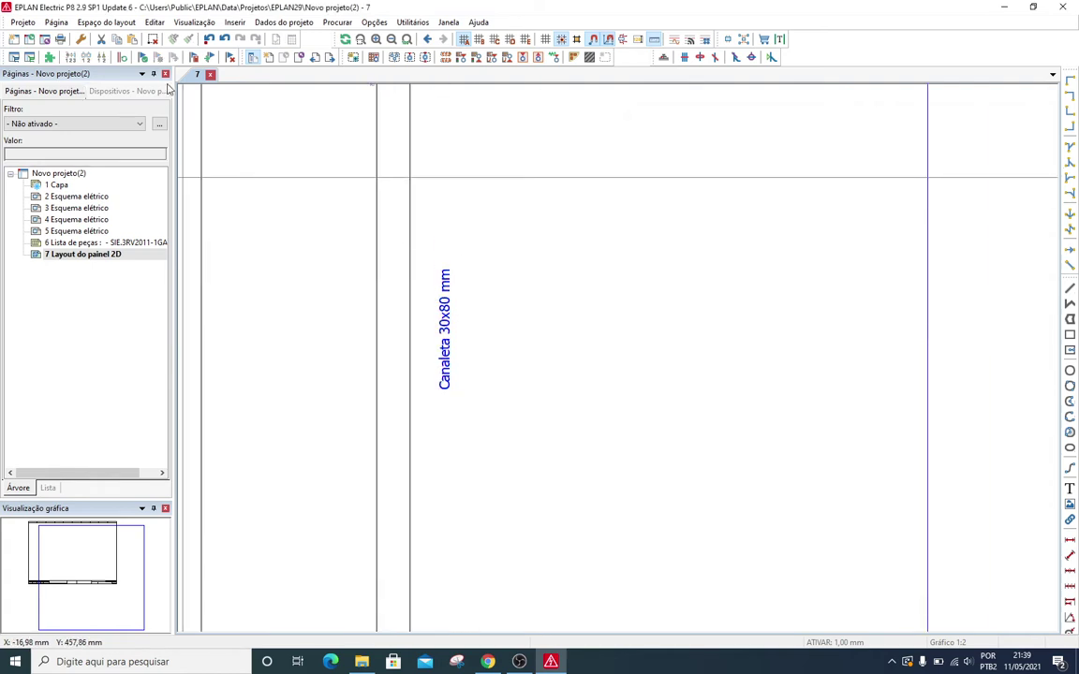
click(1070, 291)
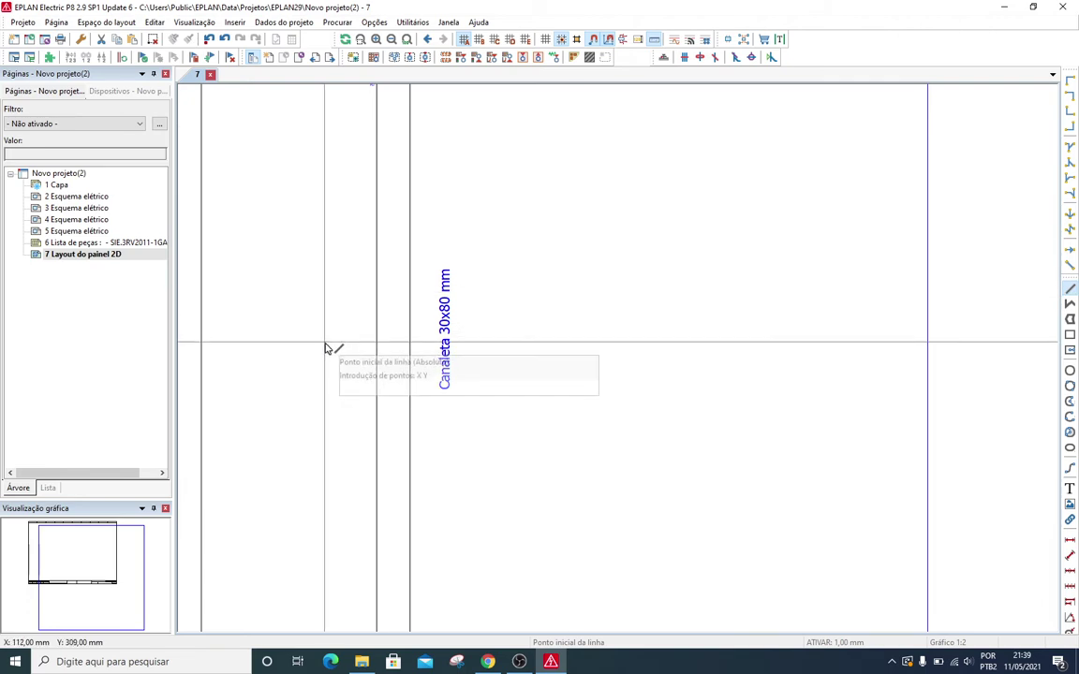
scroll(410, 348, down, 3)
click(411, 353)
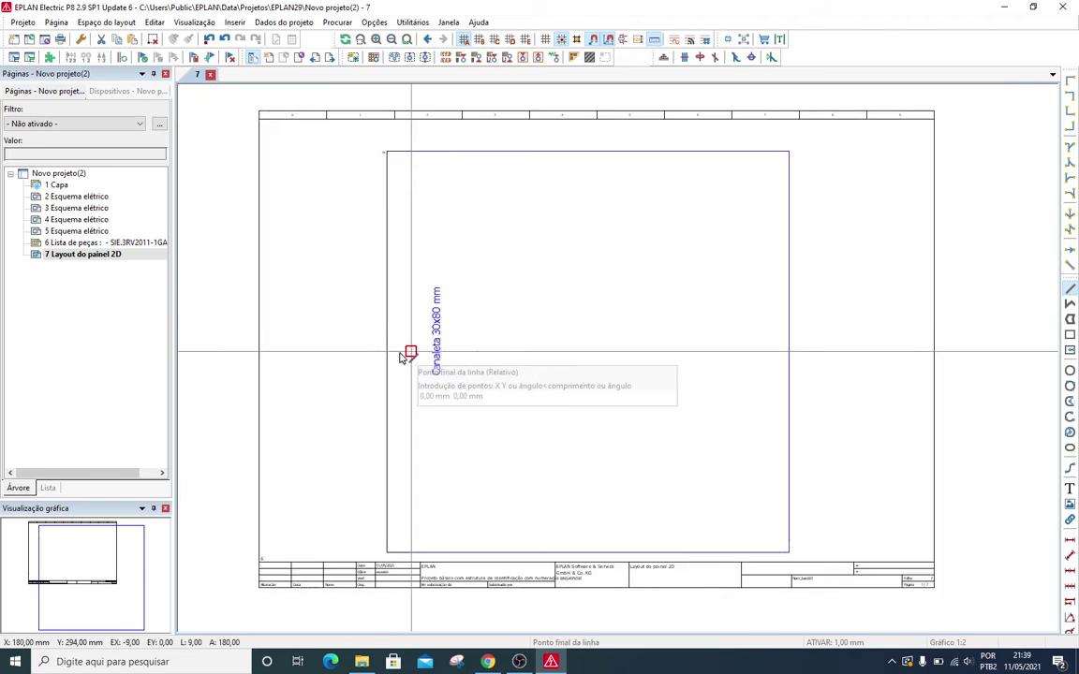
click(386, 352)
scroll(387, 352, up, 3)
key(Escape)
Centre the "Canaleta 30x80 mm" label inside the duct by moving it to the helper line's midpoint, and delete that line.
key(v)
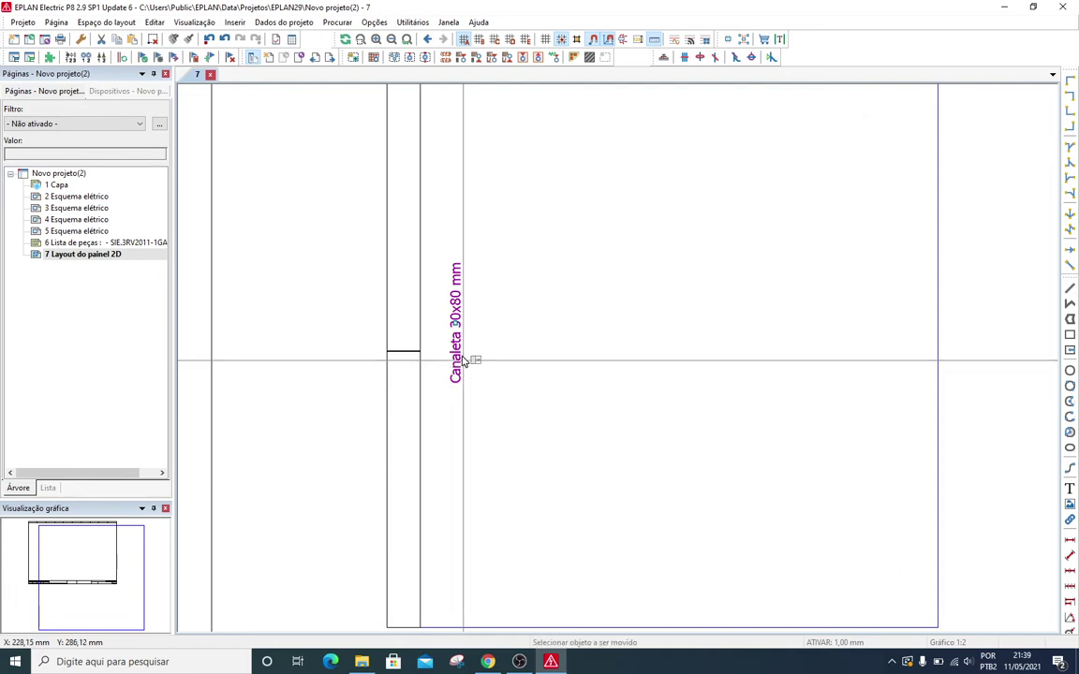
click(460, 355)
click(455, 323)
click(404, 351)
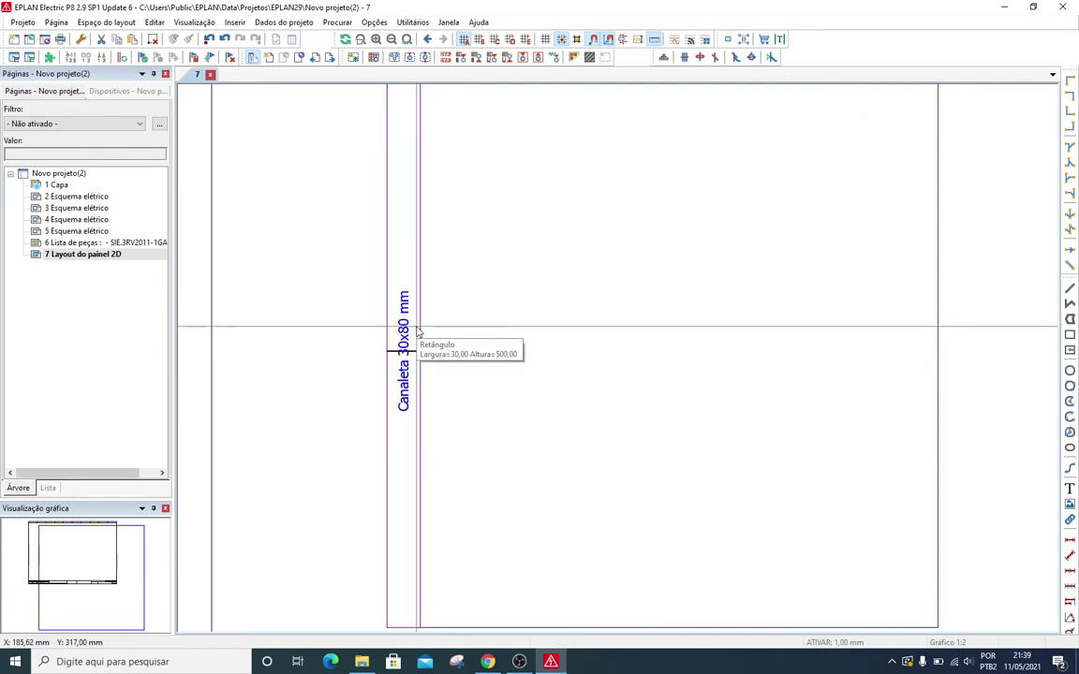
click(418, 353)
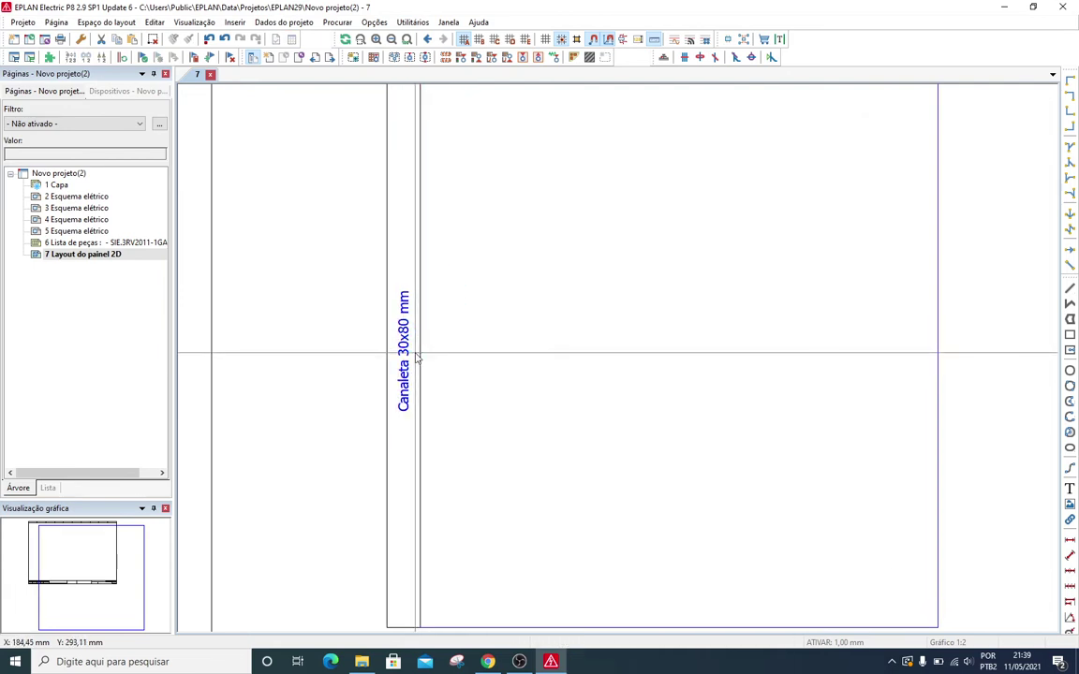
Copy the labelled duct and place it along the mounting panel's right edge, upper-right corners aligned.
drag(426, 344, 404, 305)
scroll(405, 309, down, 3)
key(ctrl+c)
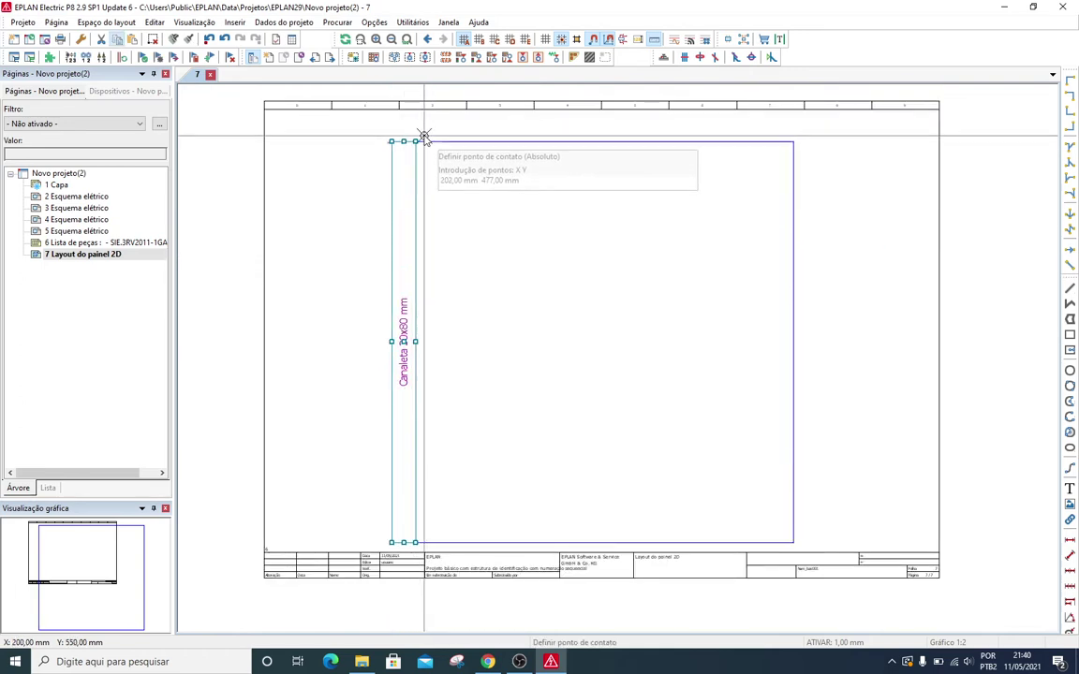
click(416, 140)
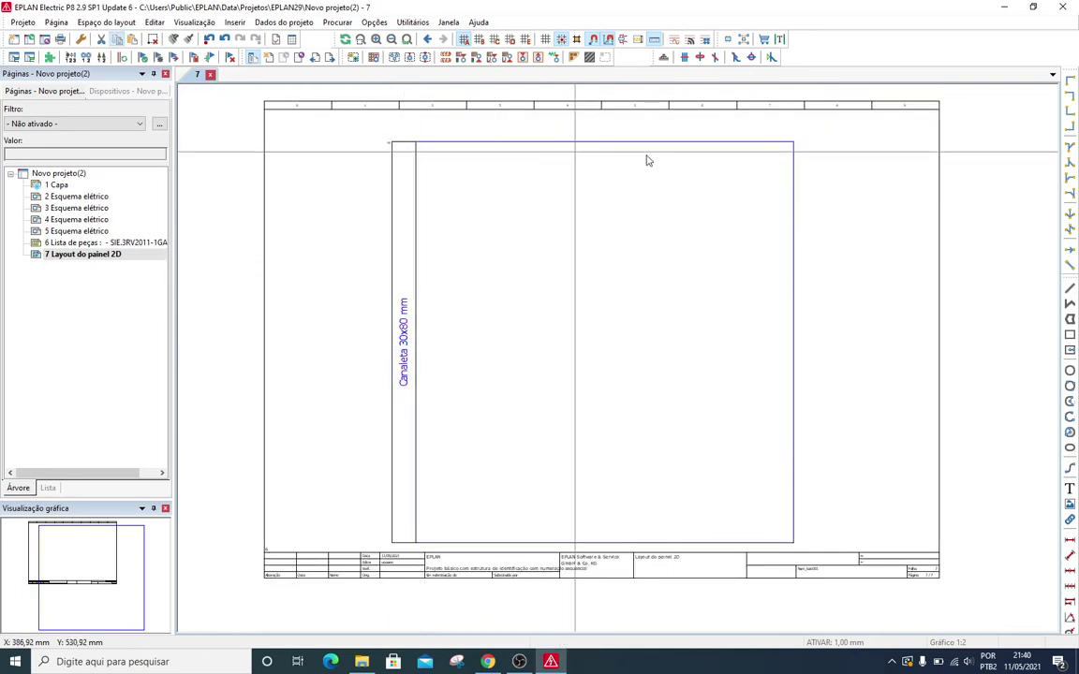
click(792, 142)
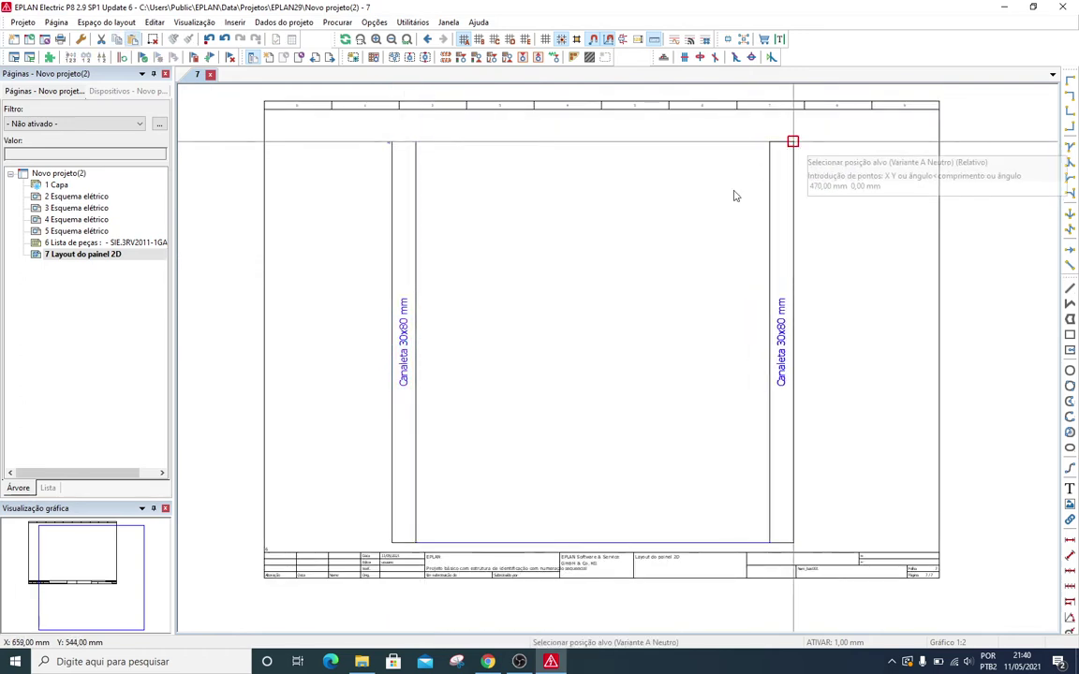
Place another copy of the labelled duct in the middle of the panel and rotate it 270° to lie horizontally.
click(590, 222)
drag(650, 414, 552, 372)
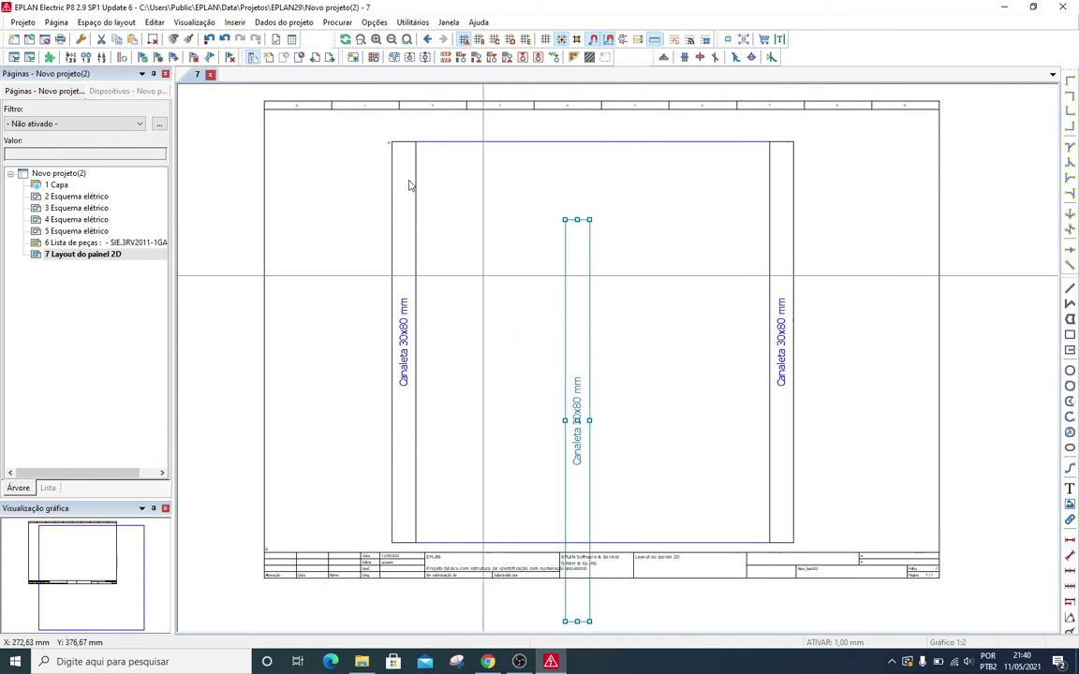
click(155, 23)
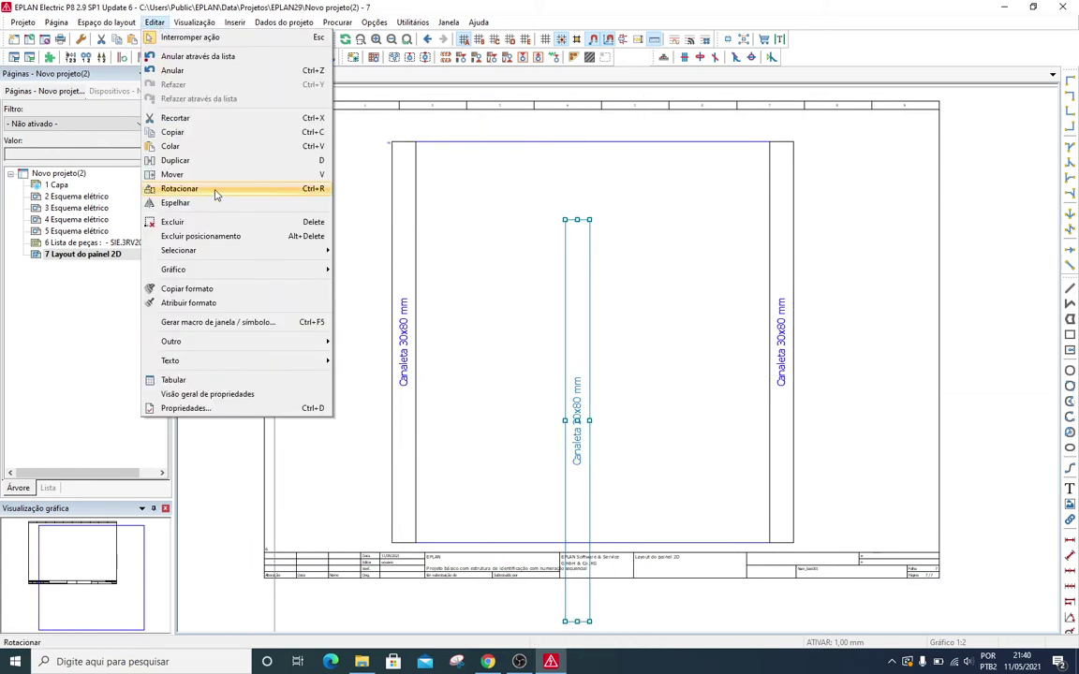
click(215, 190)
click(576, 403)
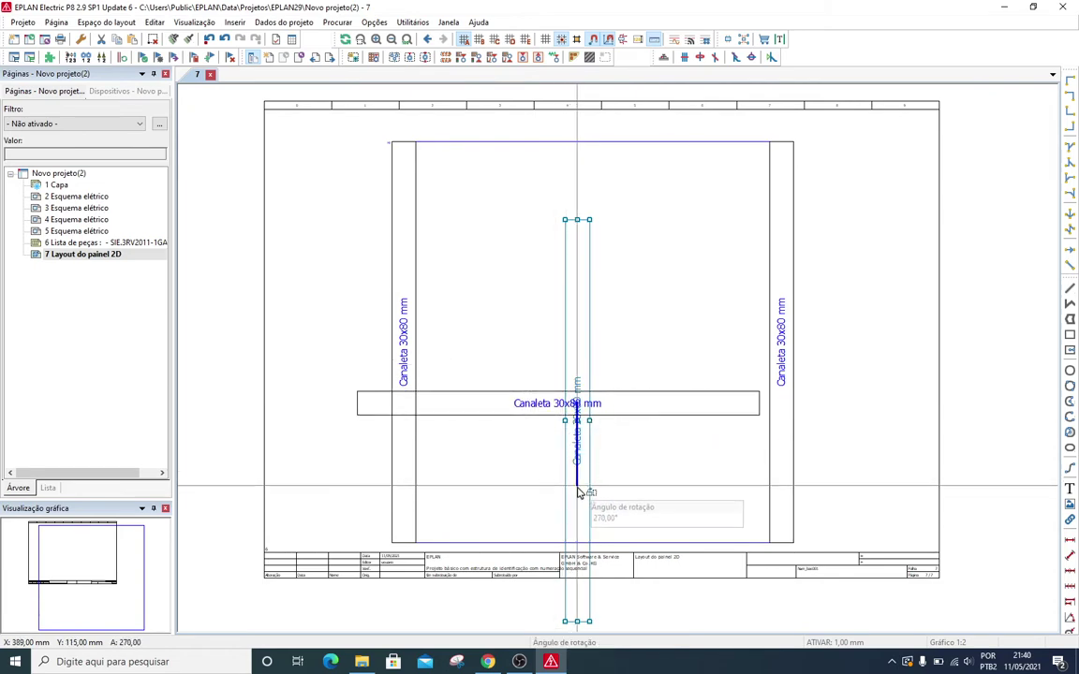
scroll(578, 492, up, 3)
click(578, 492)
key(Escape)
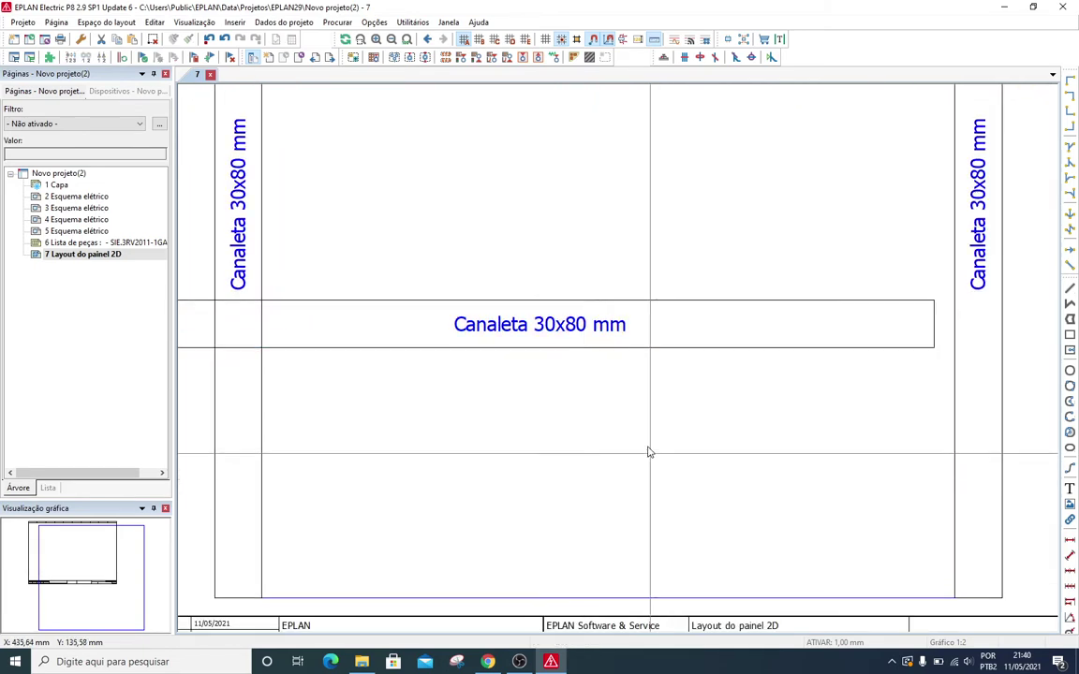
Move the horizontal duct's right end to the right duct's inner edge and shorten its left end to the left duct's inner edge.
click(527, 300)
middle_drag(494, 260, 478, 294)
key(m)
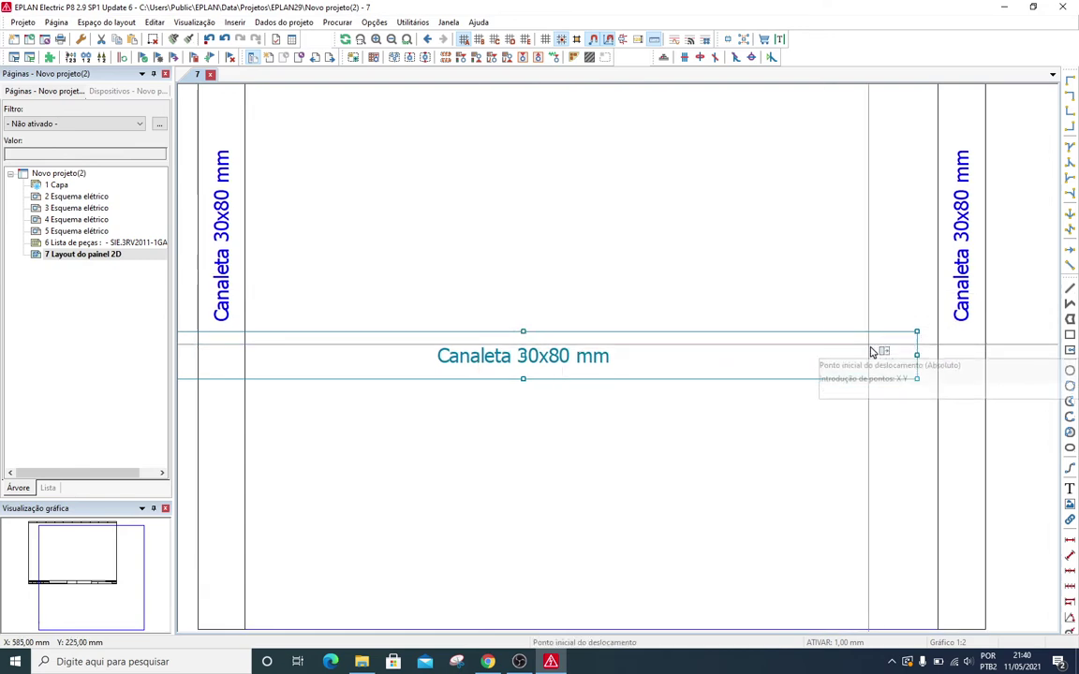
click(917, 356)
scroll(941, 251, down, 1)
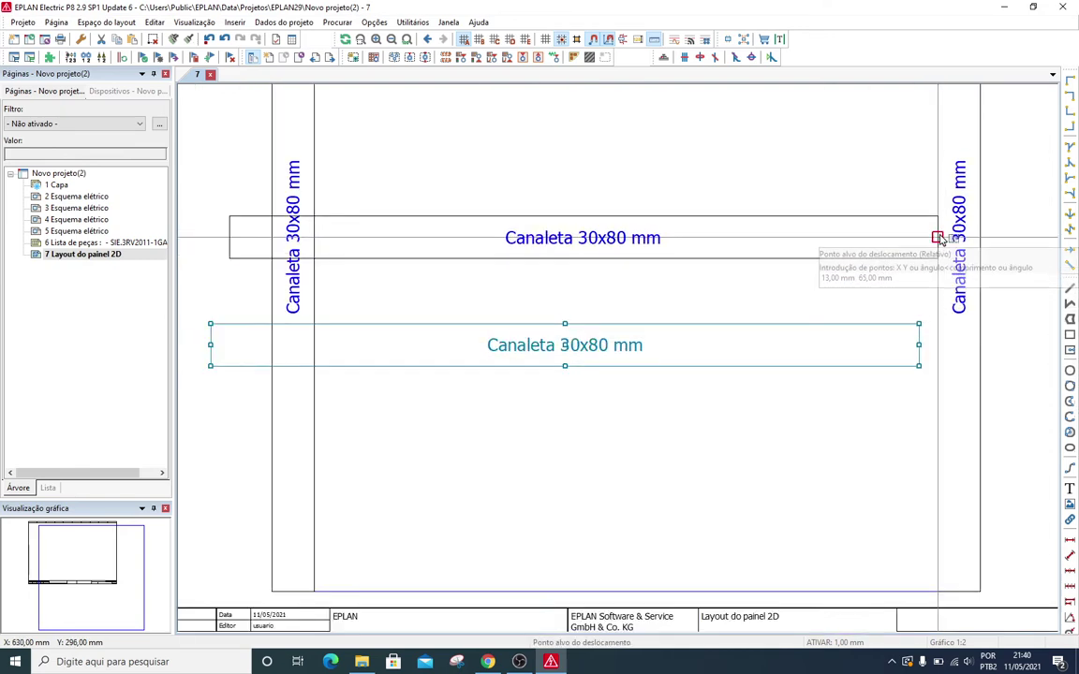
scroll(939, 235, down, 1)
click(938, 234)
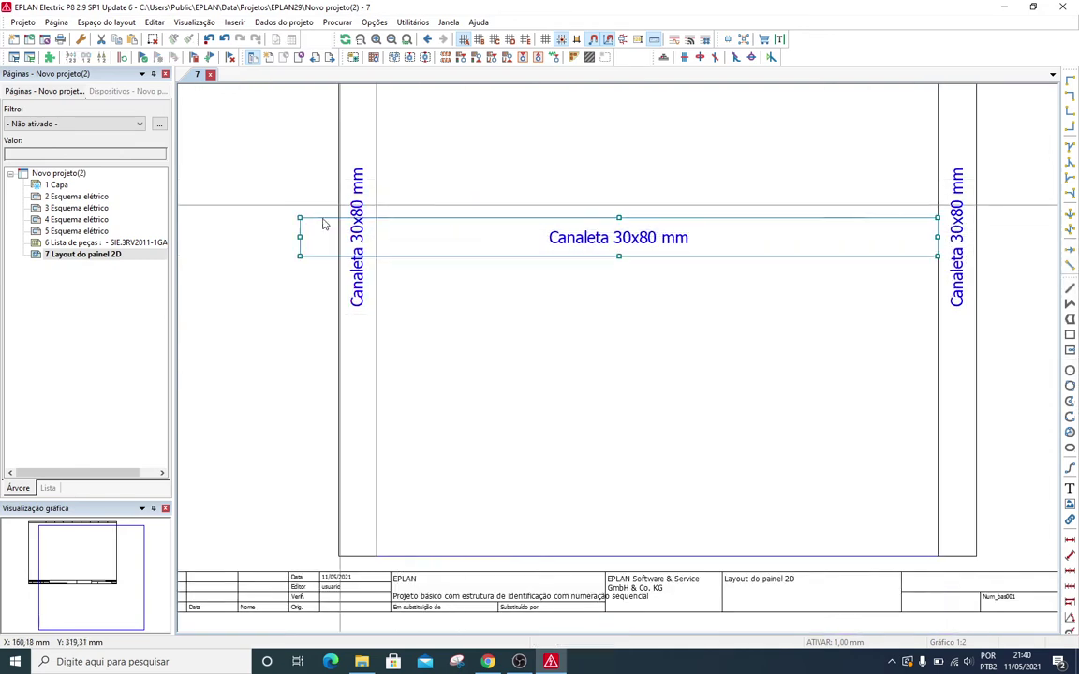
drag(300, 238, 377, 239)
middle_drag(468, 236, 484, 319)
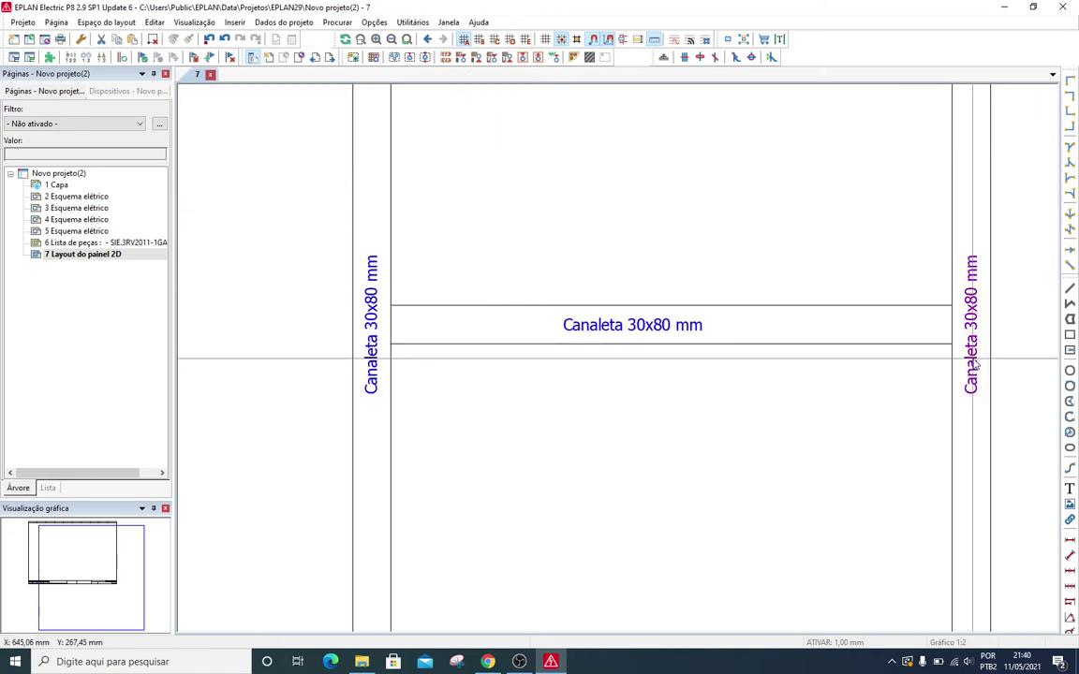
Check the horizontal duct's height with a temporary linear dimension at its left end, and delete the dimension.
click(1071, 538)
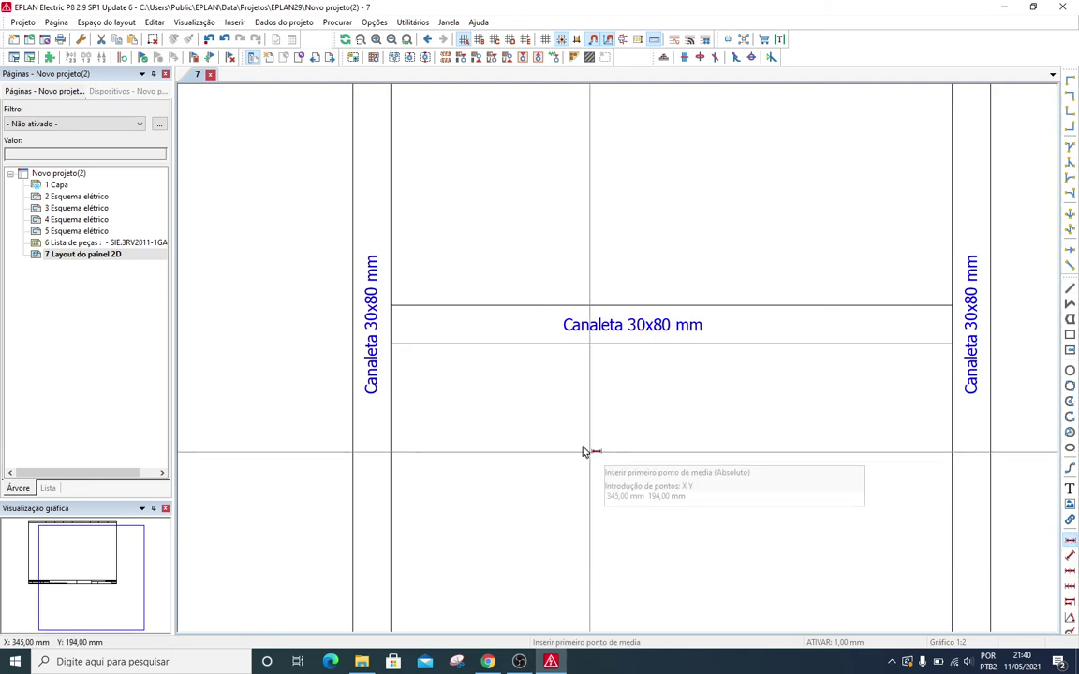
scroll(373, 337, up, 2)
click(385, 343)
click(384, 302)
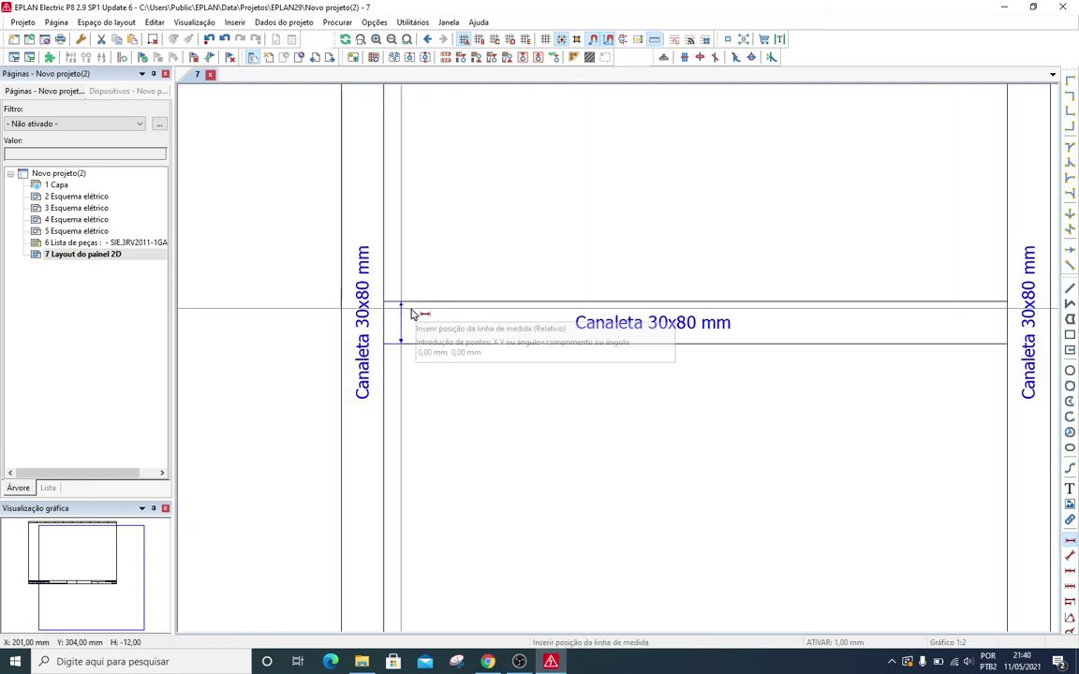
click(412, 311)
scroll(412, 313, up, 4)
key(Escape)
drag(429, 338, 394, 327)
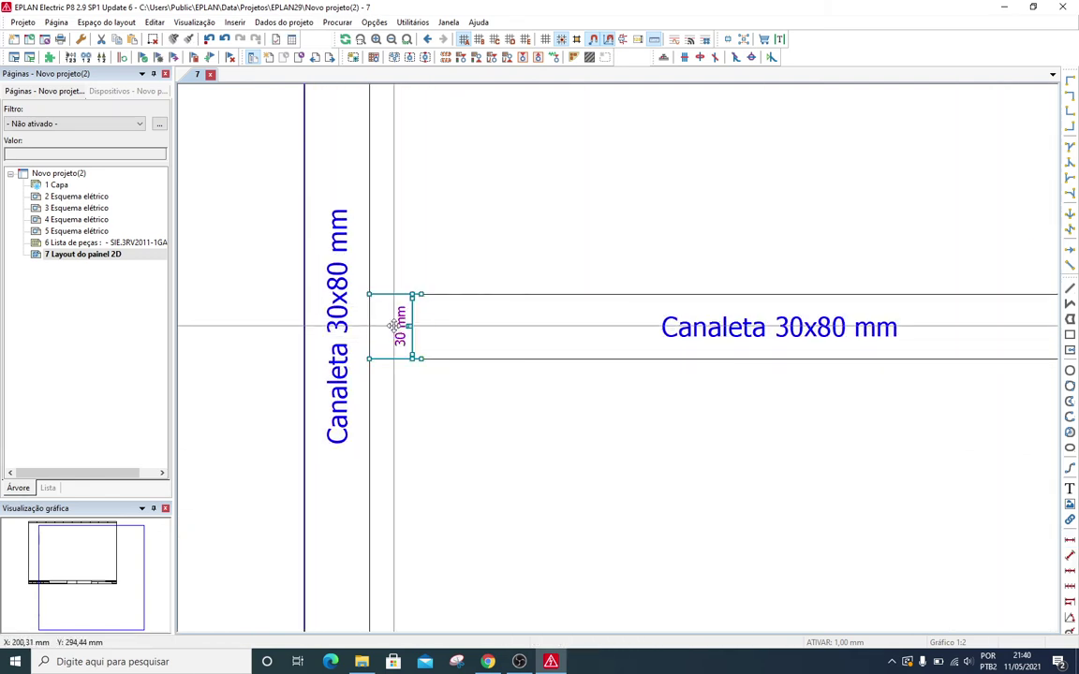
scroll(575, 388, down, 5)
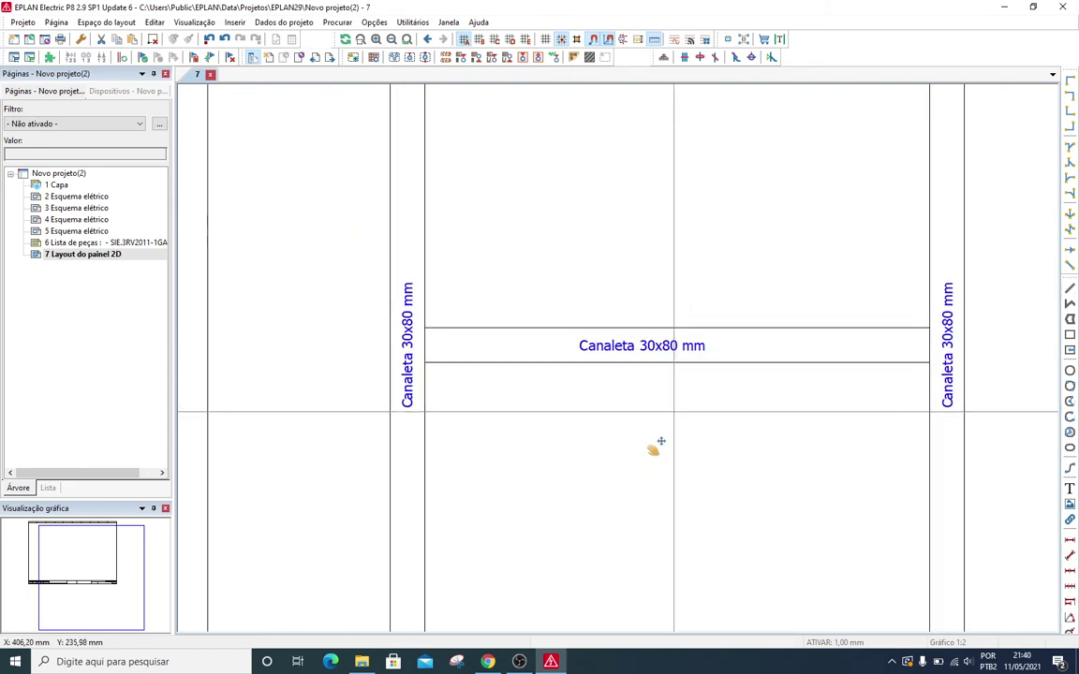
Move the labelled horizontal duct up to the panel's upper edge, between the two vertical ducts.
drag(598, 505, 471, 396)
key(v)
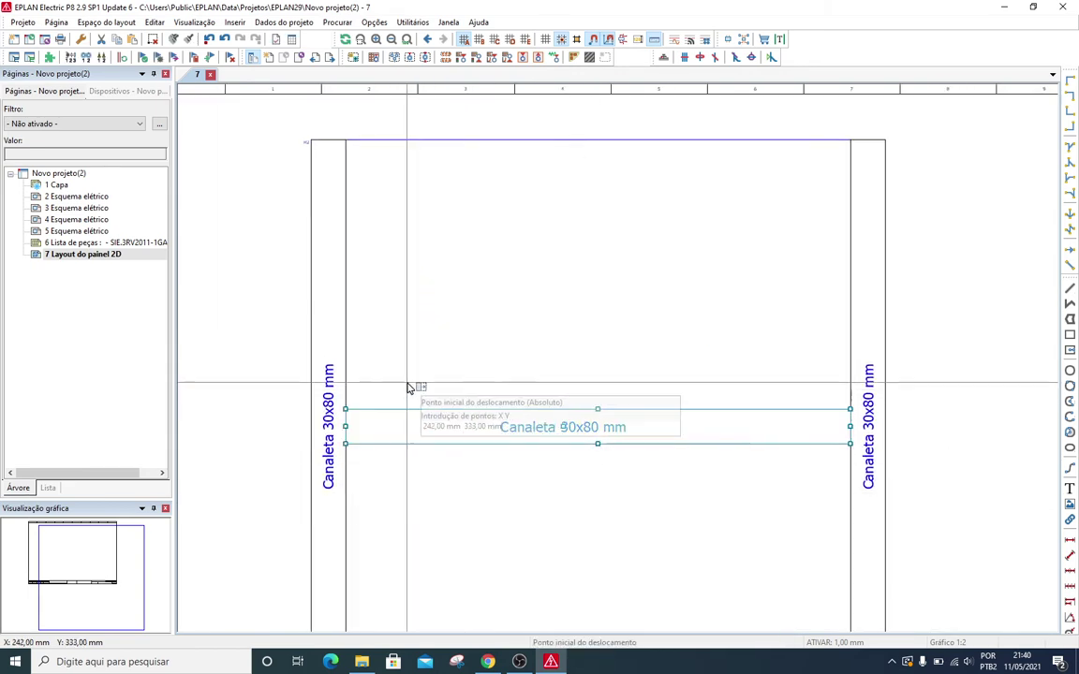
click(345, 410)
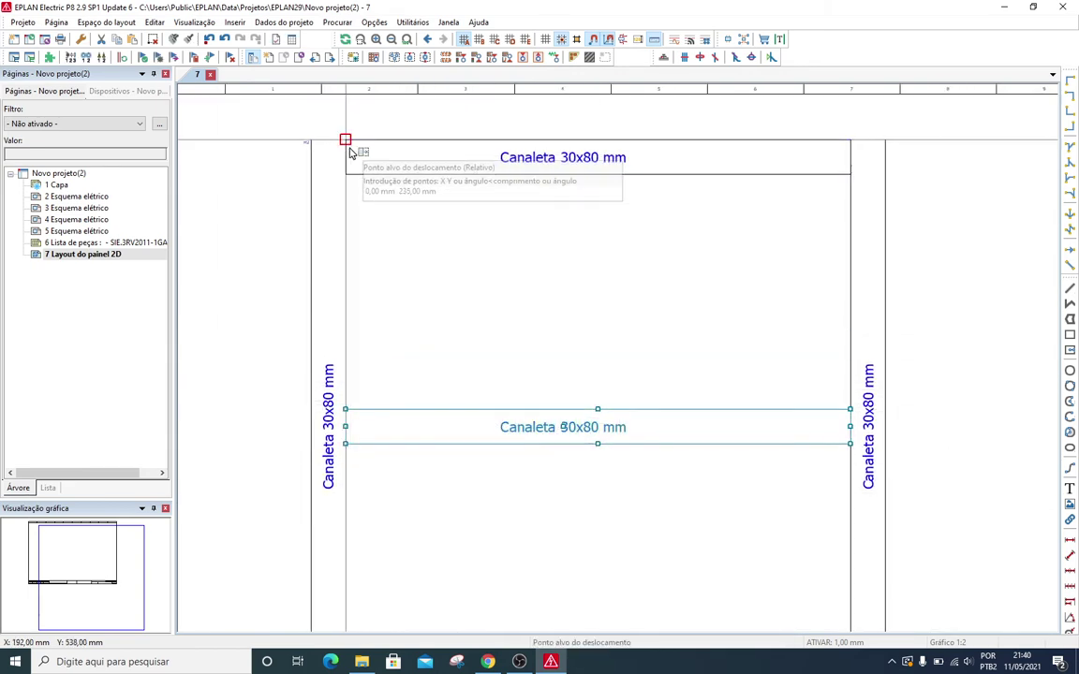
click(346, 140)
drag(588, 280, 470, 161)
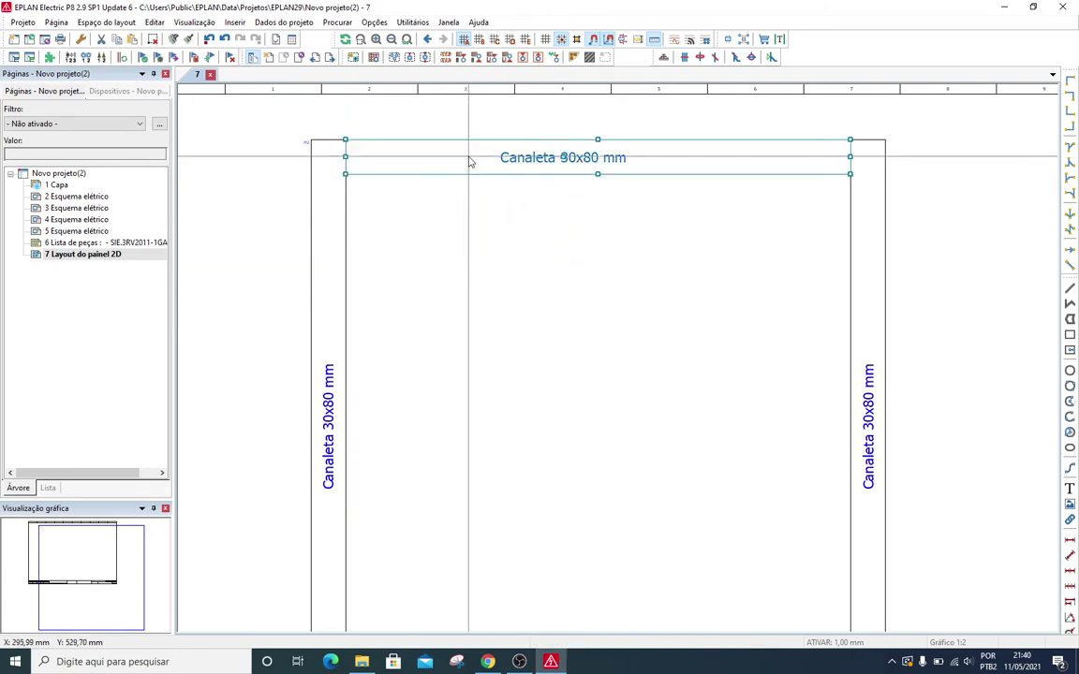
key(Escape)
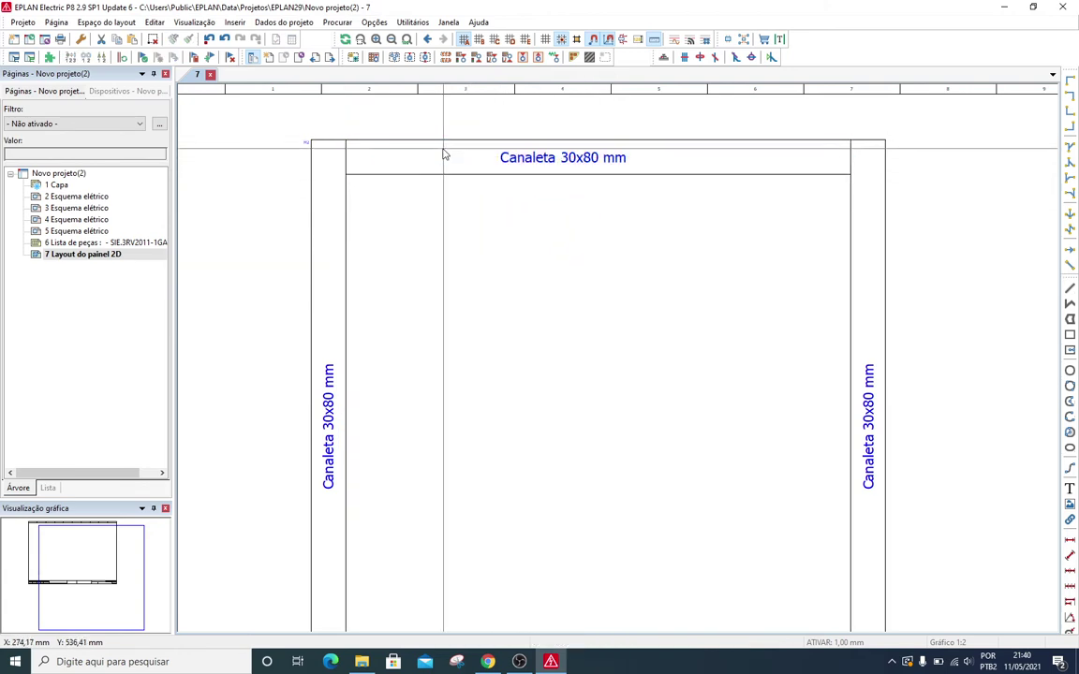
Open the EPLAN Data Portal and search it for 2938879, the QUINT-PS power supply's article number from the Phoenix Contact page in Chrome.
click(411, 21)
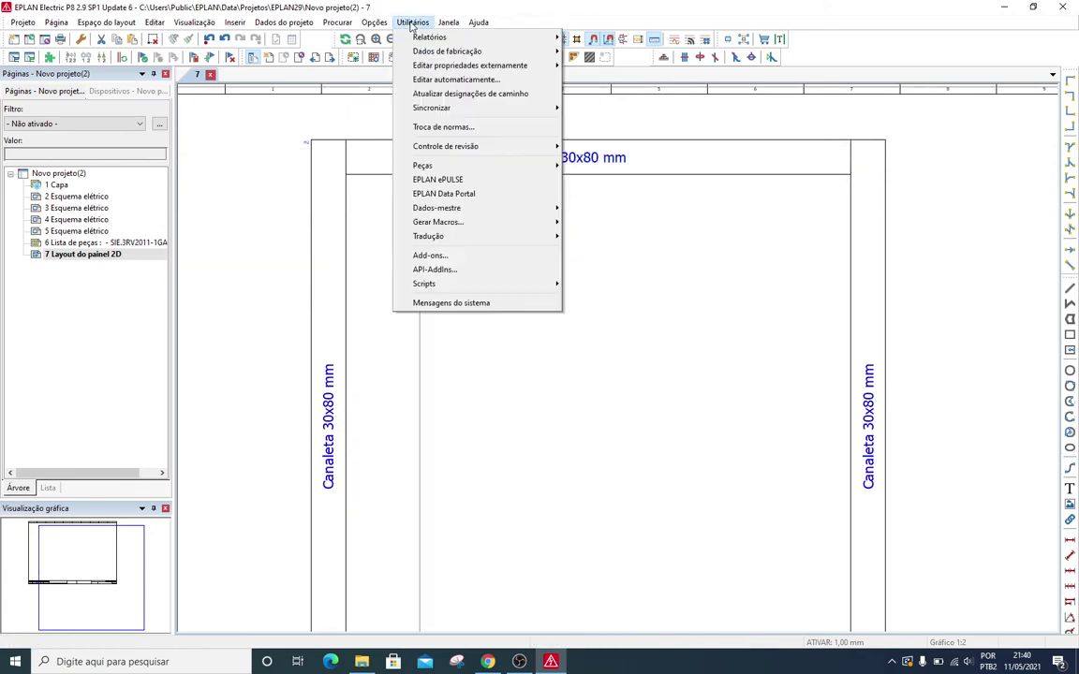
click(480, 194)
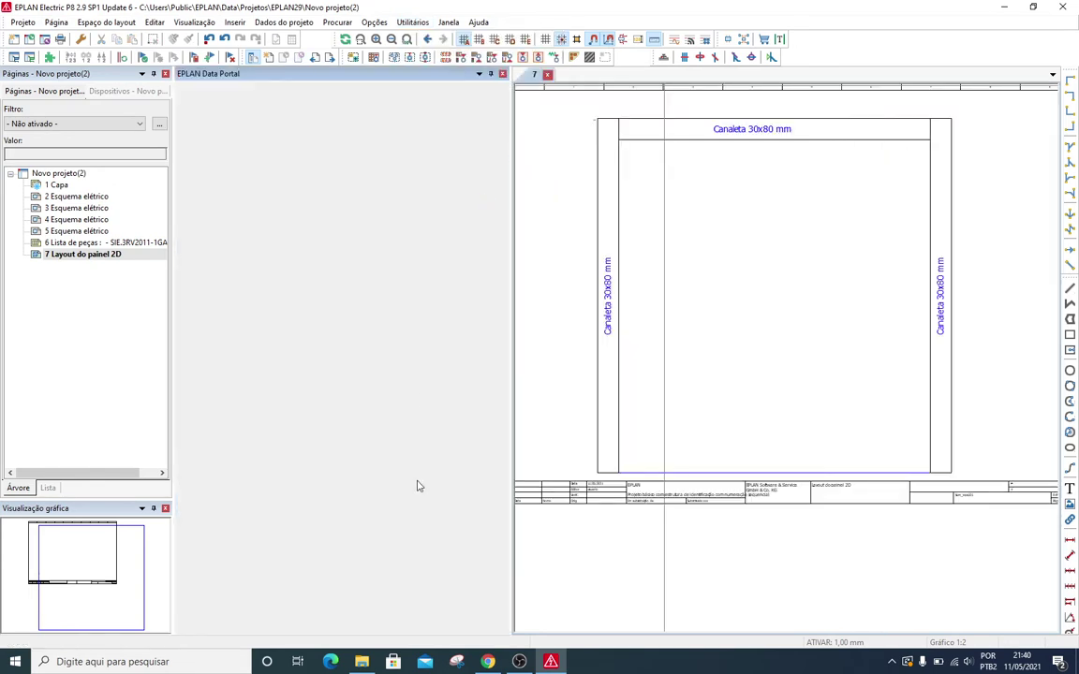
click(488, 661)
scroll(426, 161, up, 3)
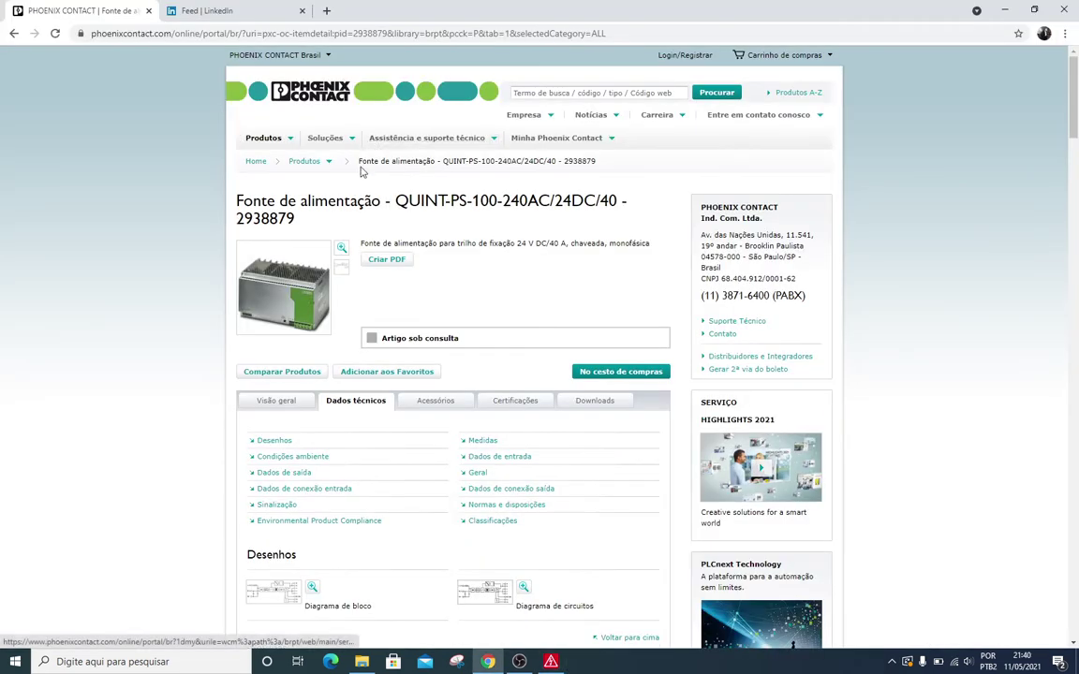
click(1004, 10)
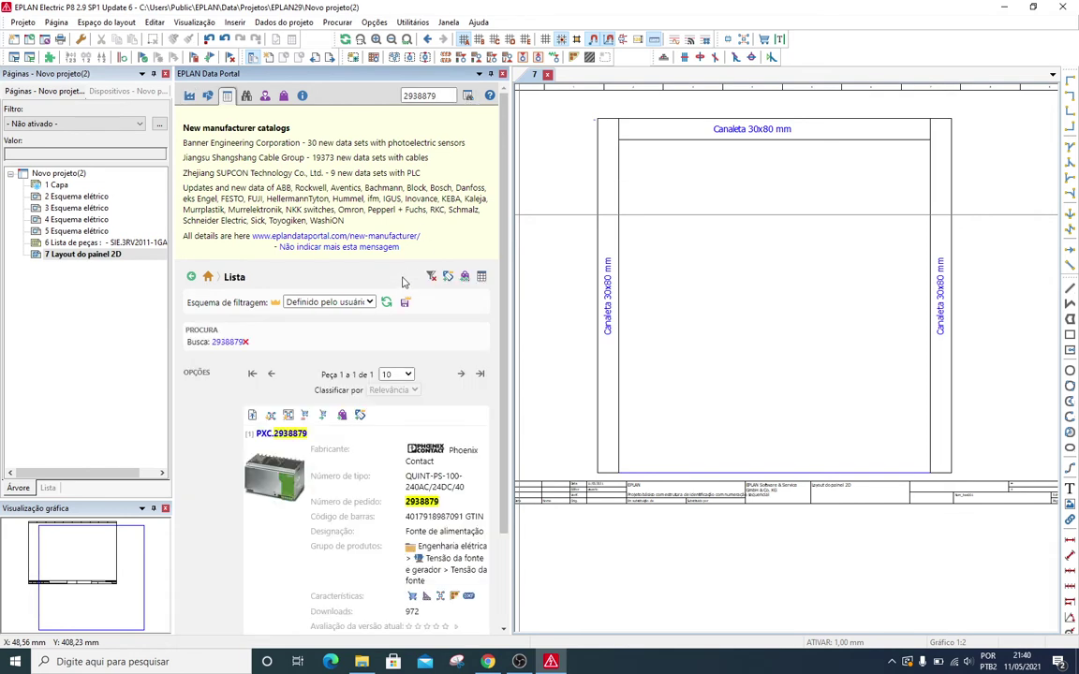
Insert PXC.2938879 below the upper duct with insertion mode "Numerar" and format "Letra identificadora + Contador", and close the Data Portal.
click(270, 417)
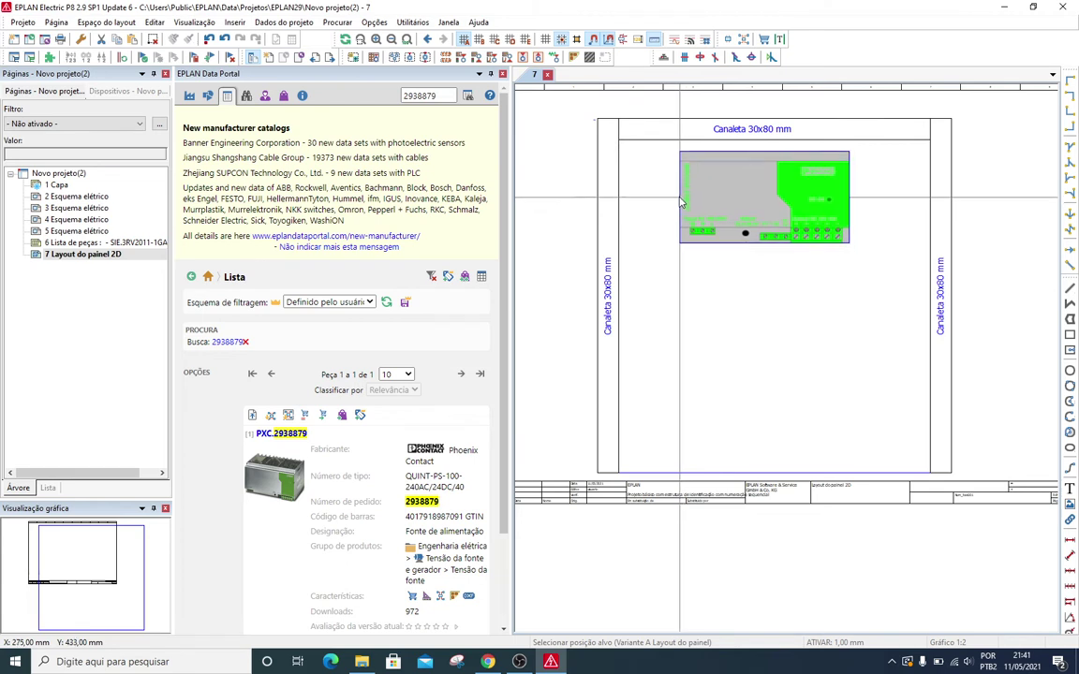
click(681, 203)
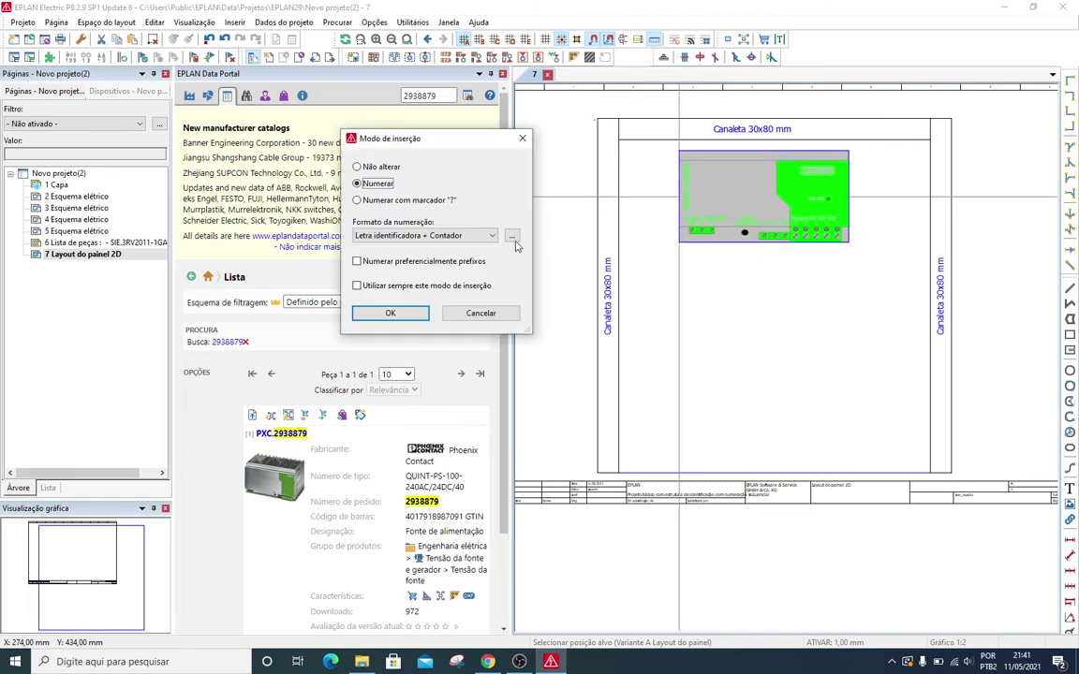
click(412, 315)
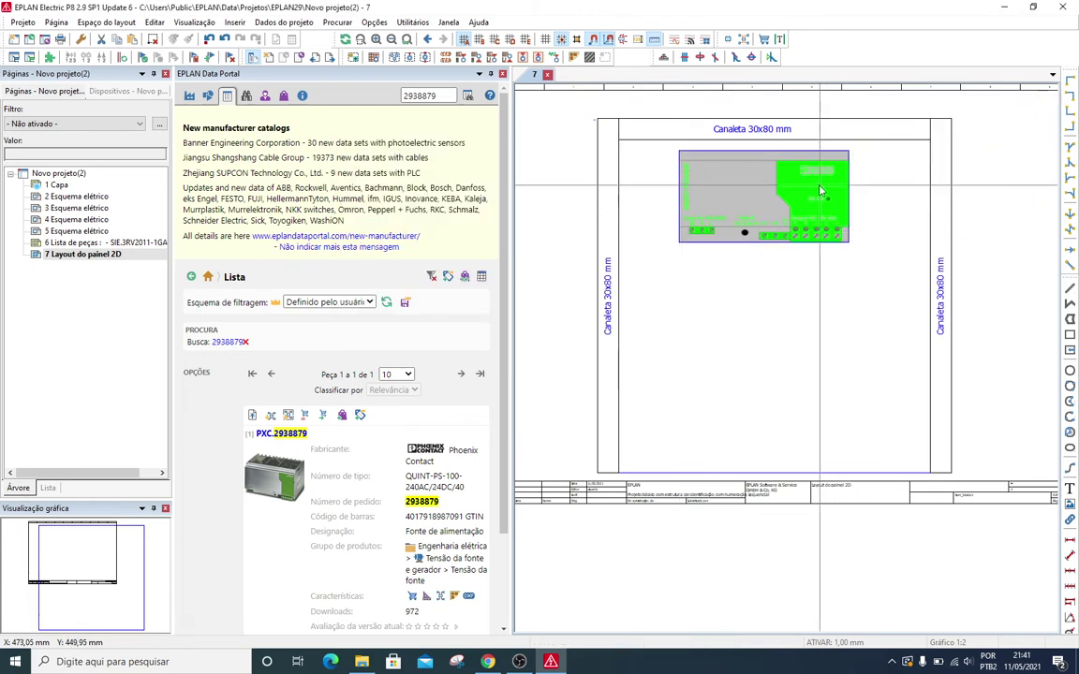
click(503, 74)
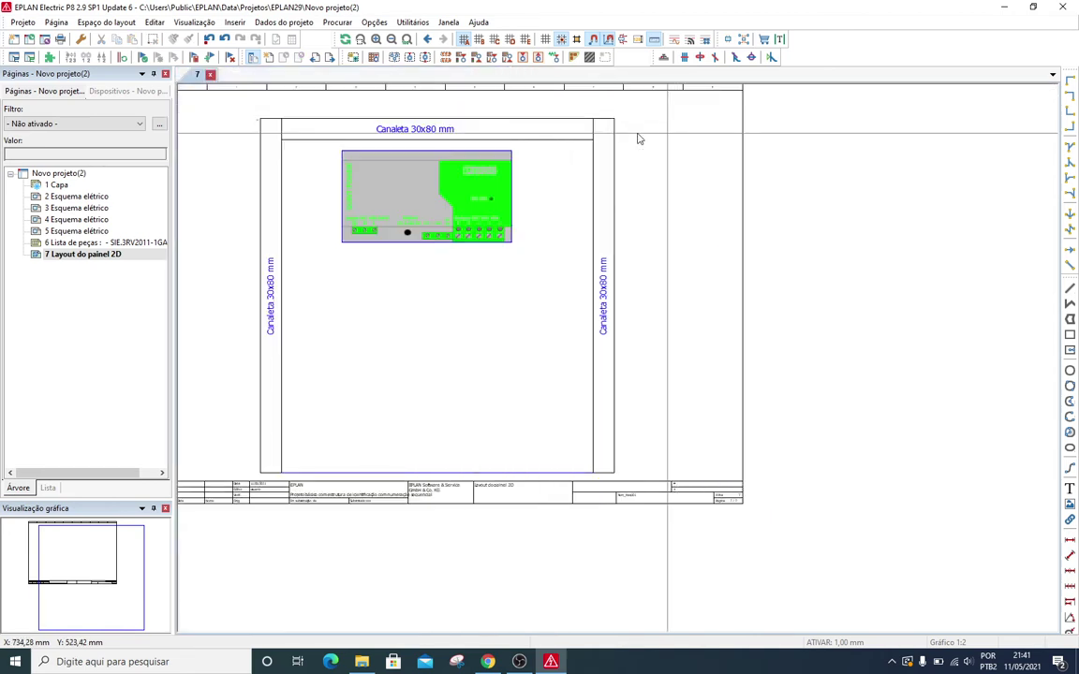
Draw a vertical guide line across the upper horizontal duct at its midpoint, from its upper to its lower edge.
scroll(364, 121, up, 1)
scroll(375, 134, up, 1)
click(397, 142)
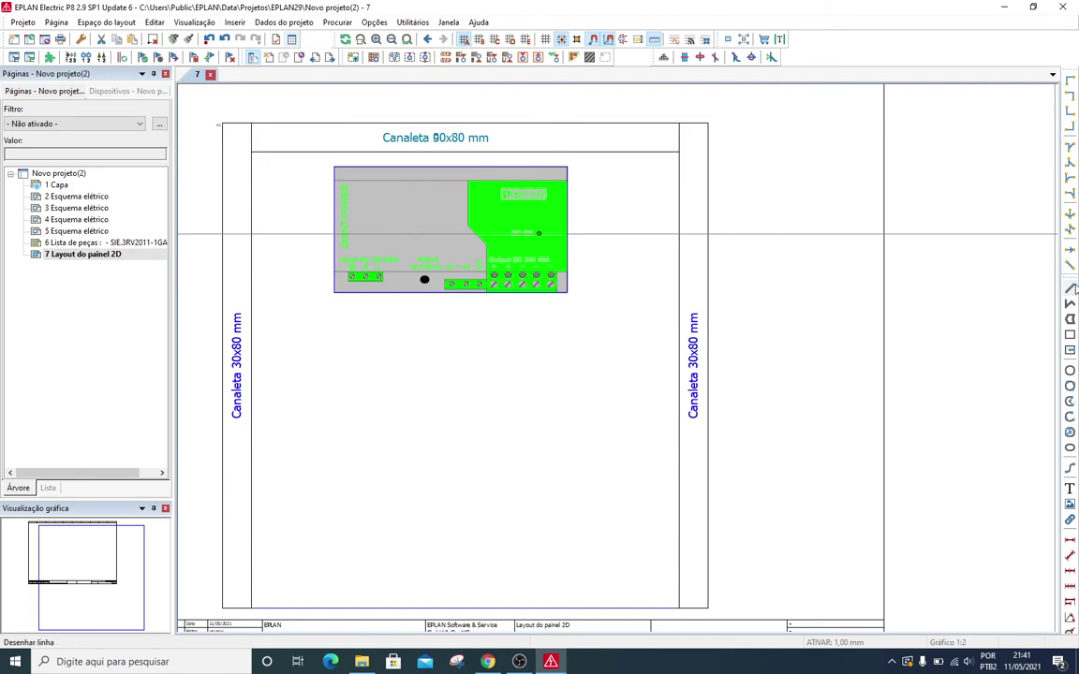
click(466, 123)
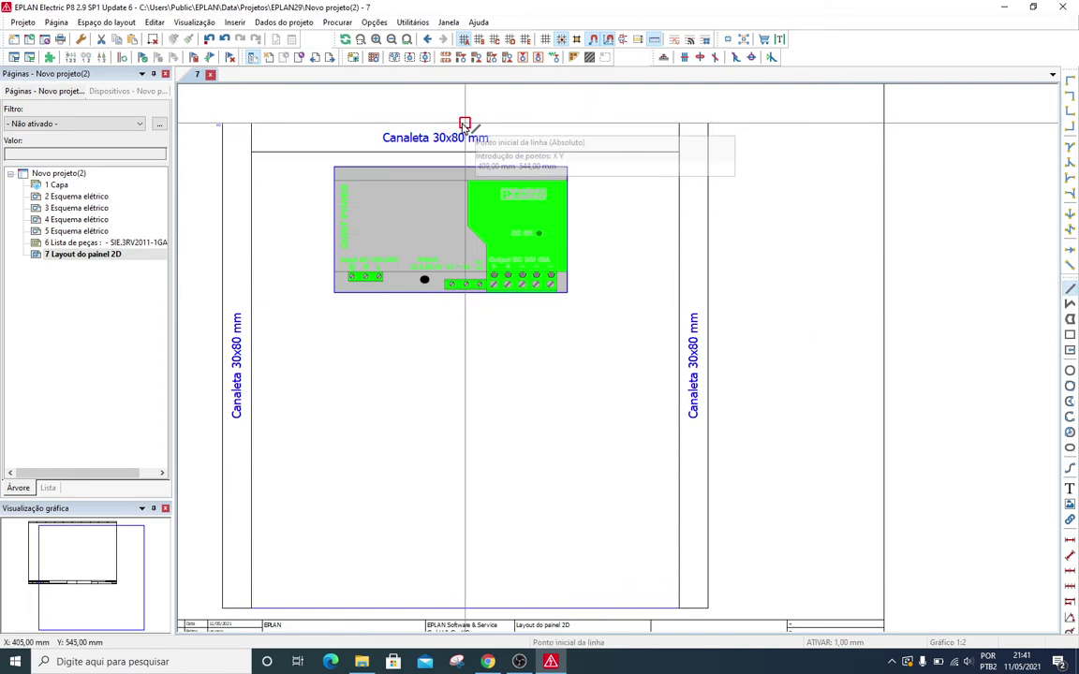
click(465, 151)
key(Escape)
Move the upper duct's "Canaleta 30x80 mm" label so it is centred on the guide line, and delete the guide line.
scroll(447, 142, up, 2)
click(441, 136)
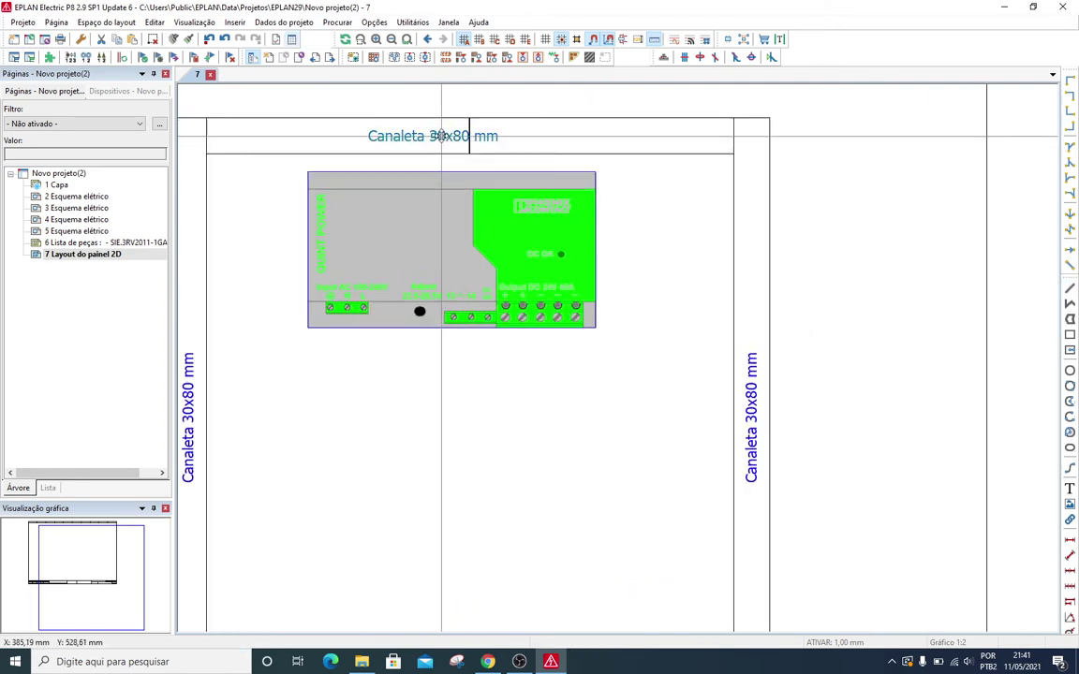
key(v)
click(436, 139)
click(471, 139)
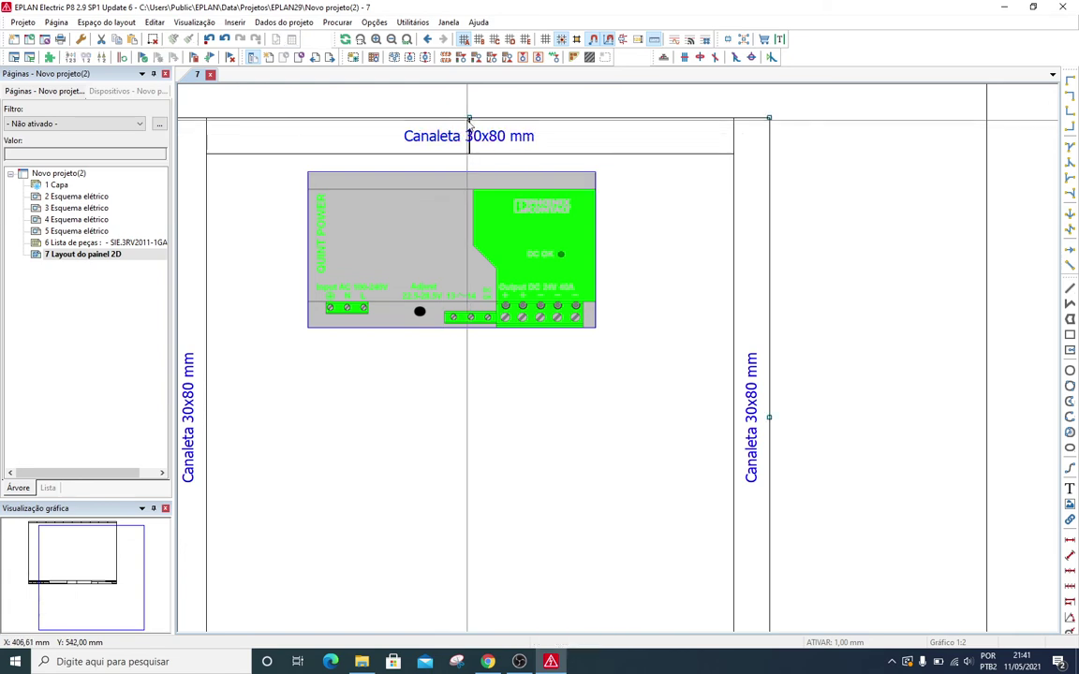
click(470, 124)
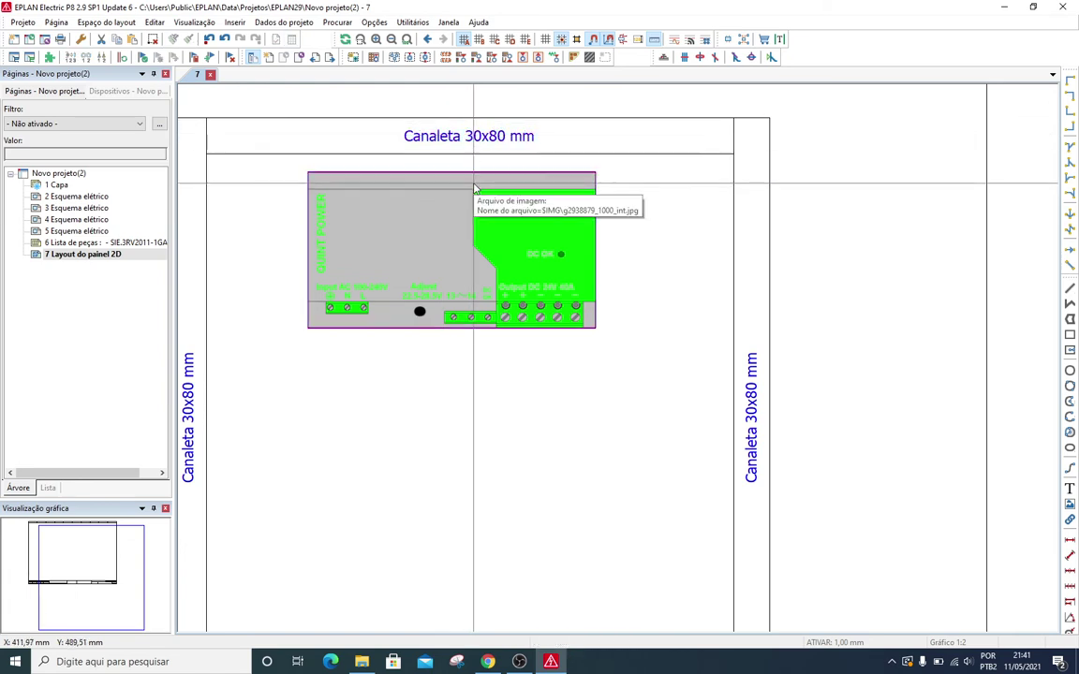
Measure the power supply's height with a linear dimension placed beside its right edge.
scroll(473, 196, up, 3)
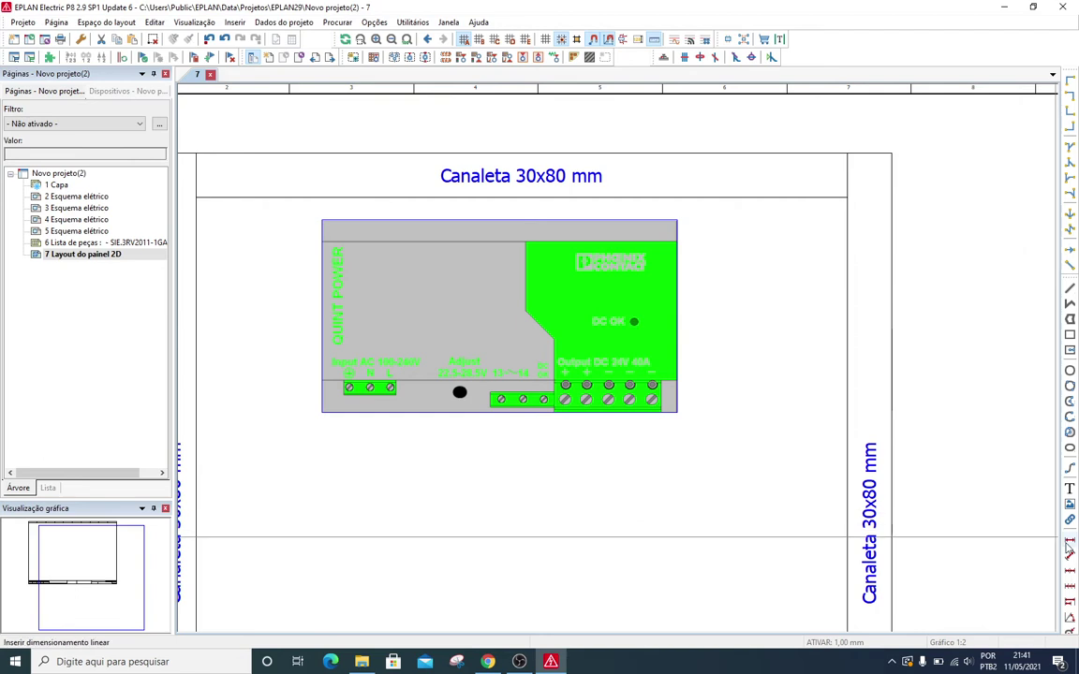
click(232, 23)
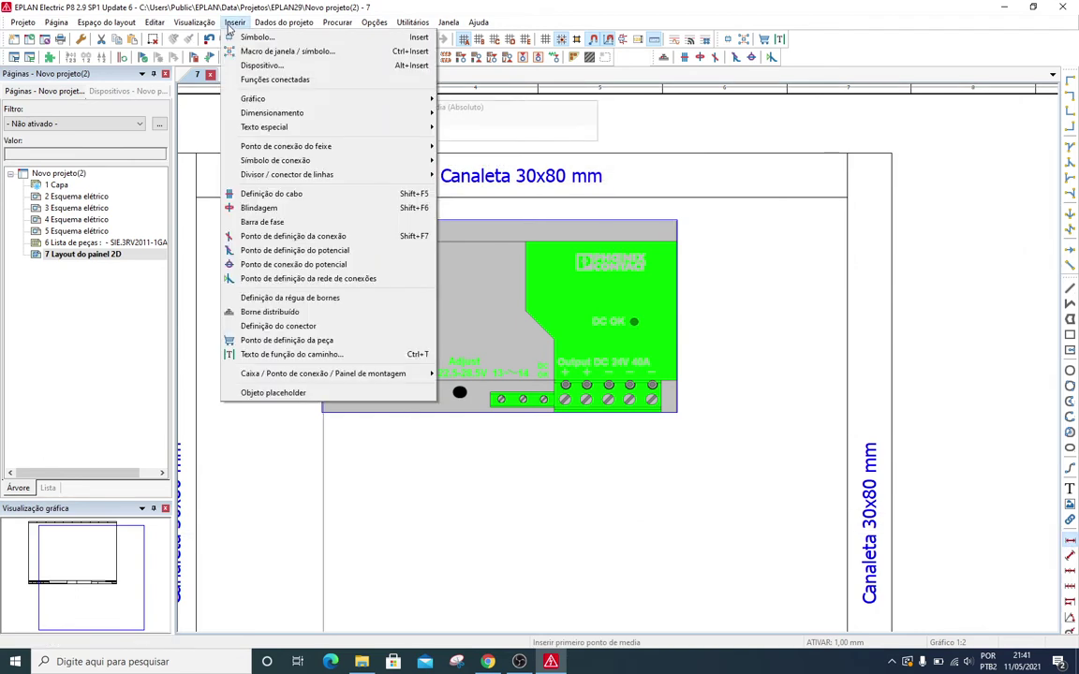
mouse_move(286, 114)
click(506, 114)
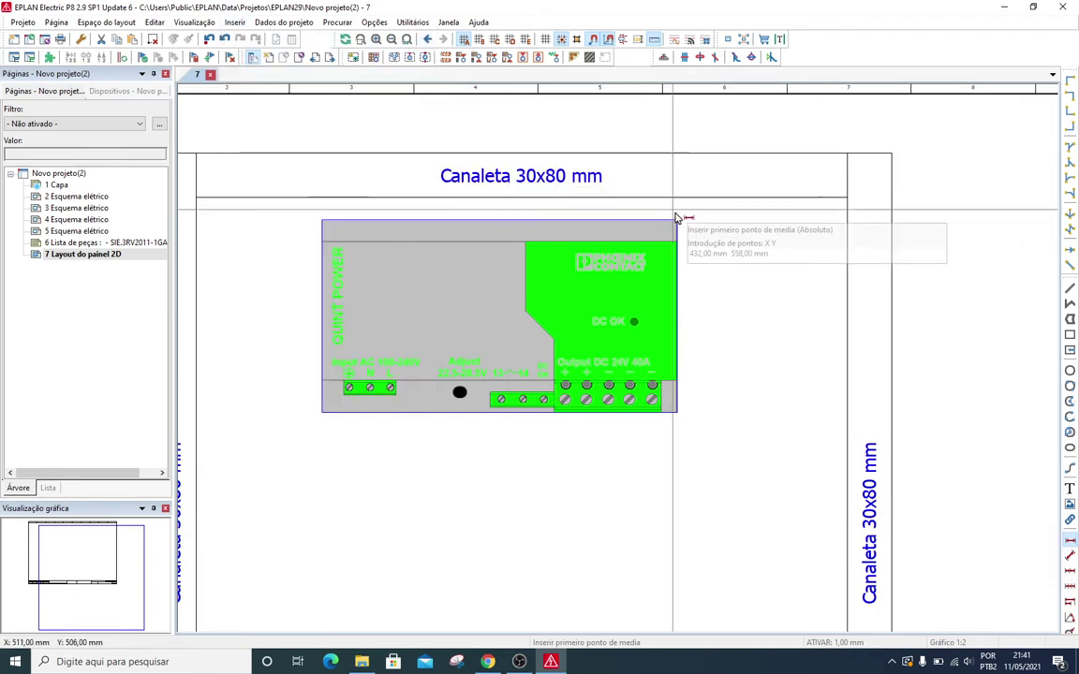
click(678, 221)
click(677, 413)
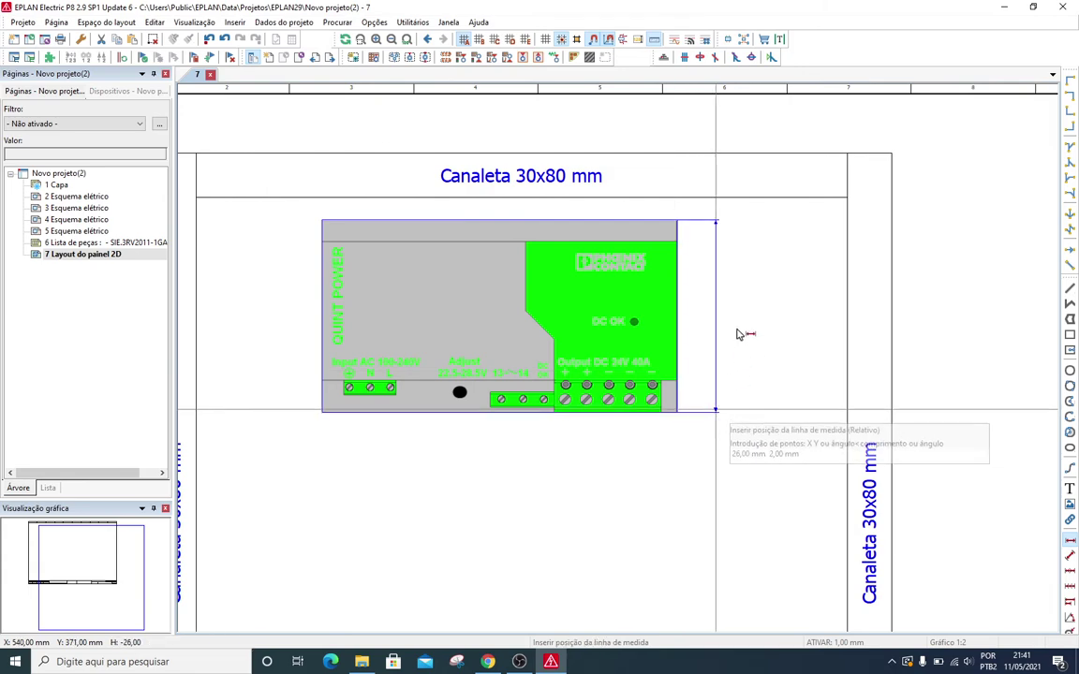
click(725, 328)
scroll(723, 322, up, 3)
scroll(721, 319, down, 4)
key(Escape)
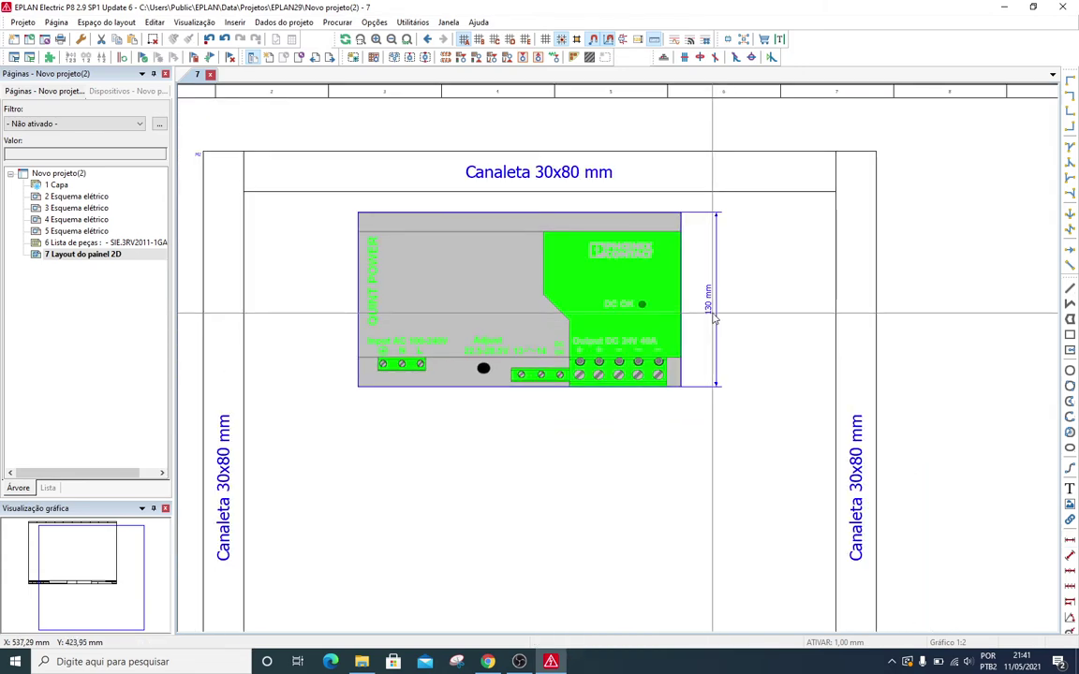
scroll(714, 318, down, 1)
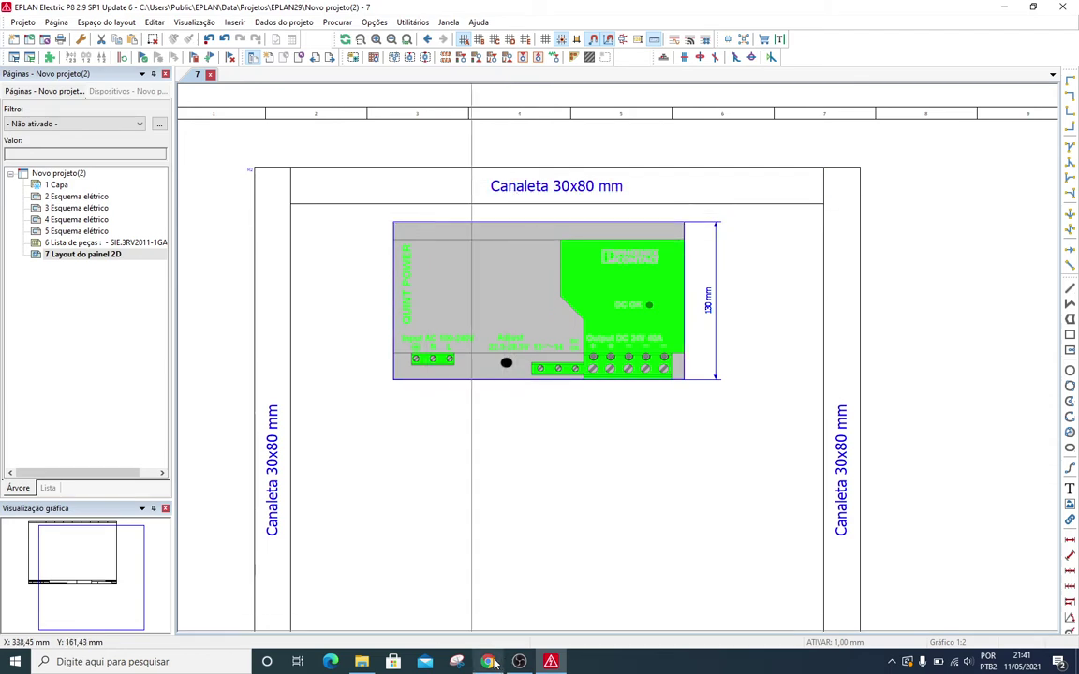
drag(656, 211, 563, 189)
key(ctrl+c)
click(582, 186)
key(ctrl+v)
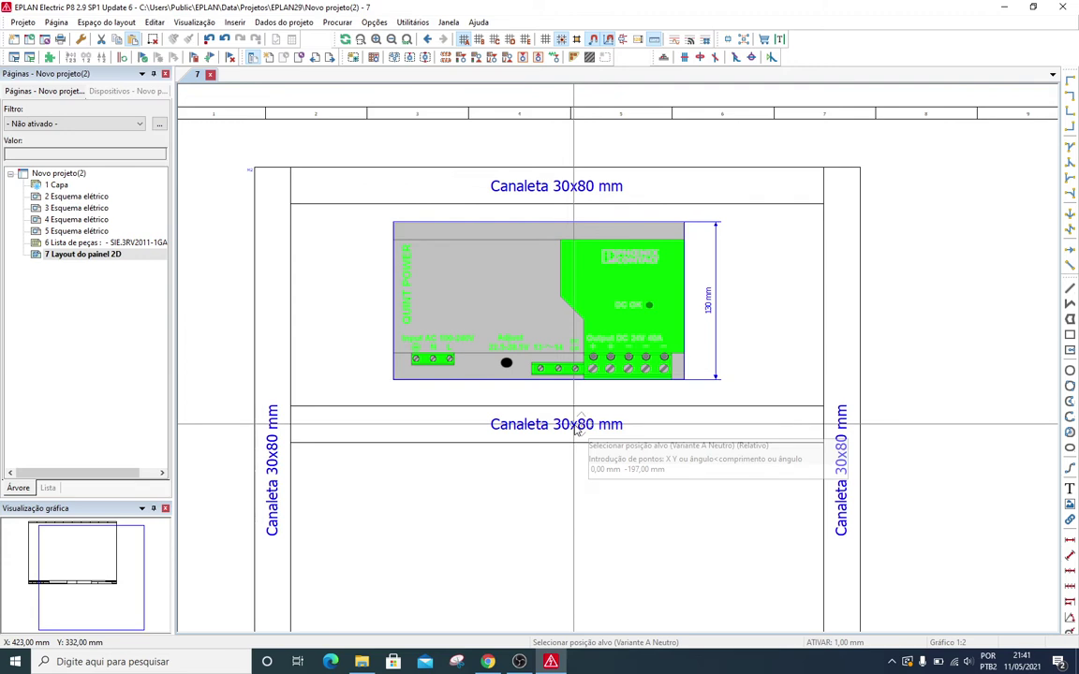
key(Escape)
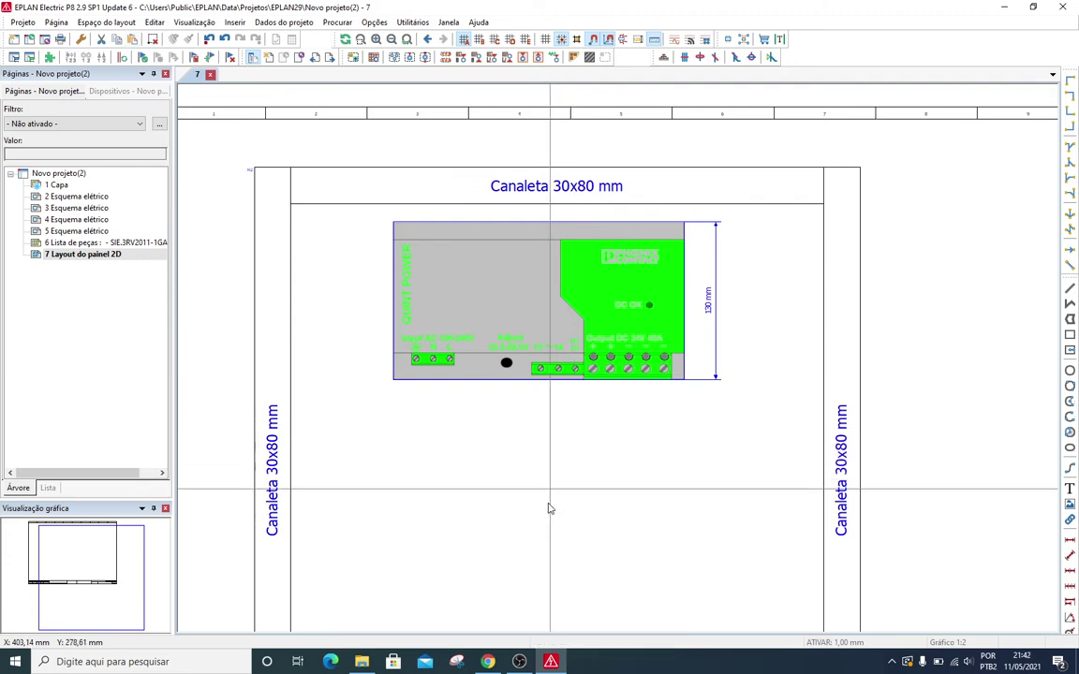
Check the power supply's height and mounting distances on the Phoenix Contact page in Chrome, and return to EPLAN.
click(487, 661)
scroll(480, 524, down, 5)
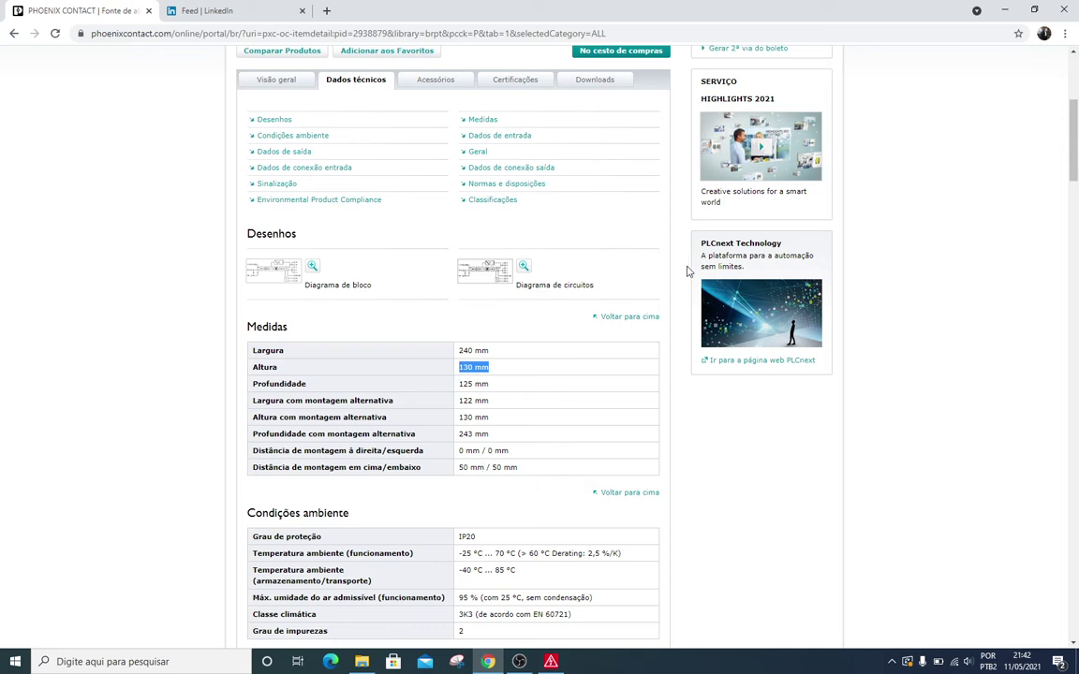
click(1004, 9)
Draw a 230 mm vertical guide line straight down from the midpoint of the upper duct's lower edge.
scroll(527, 197, up, 1)
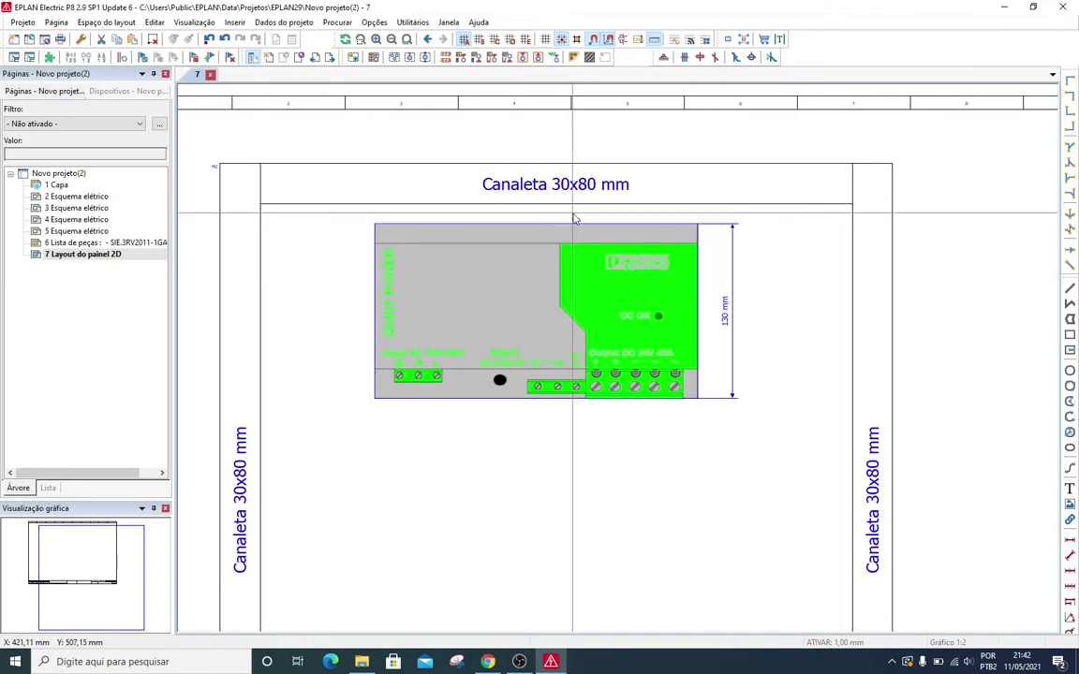
click(531, 184)
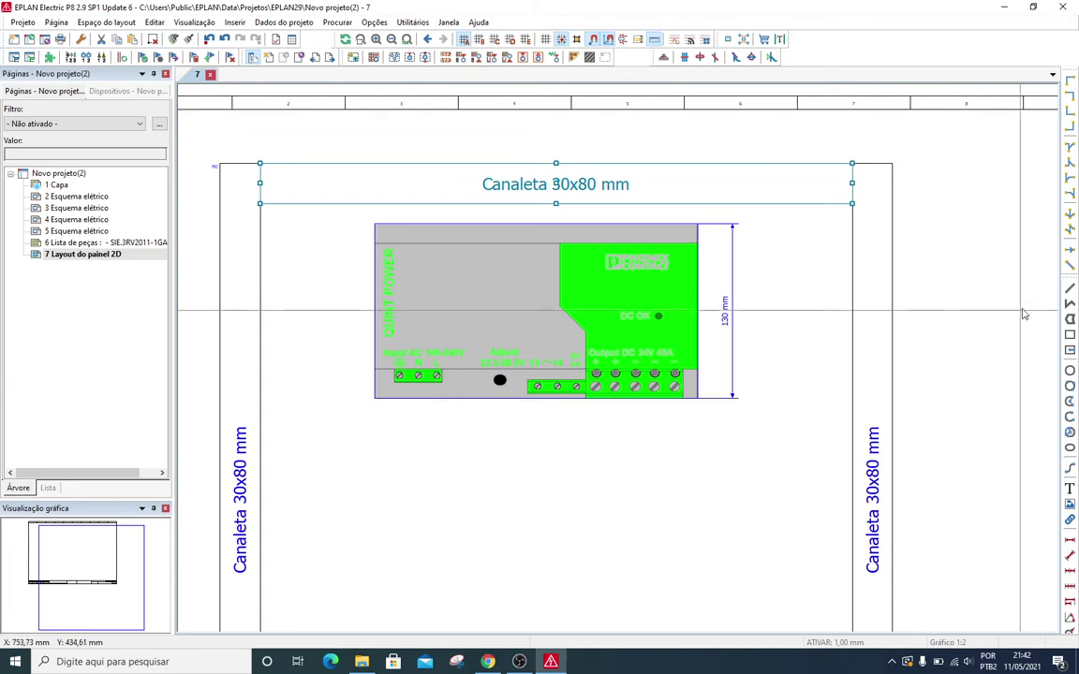
click(1070, 289)
click(547, 456)
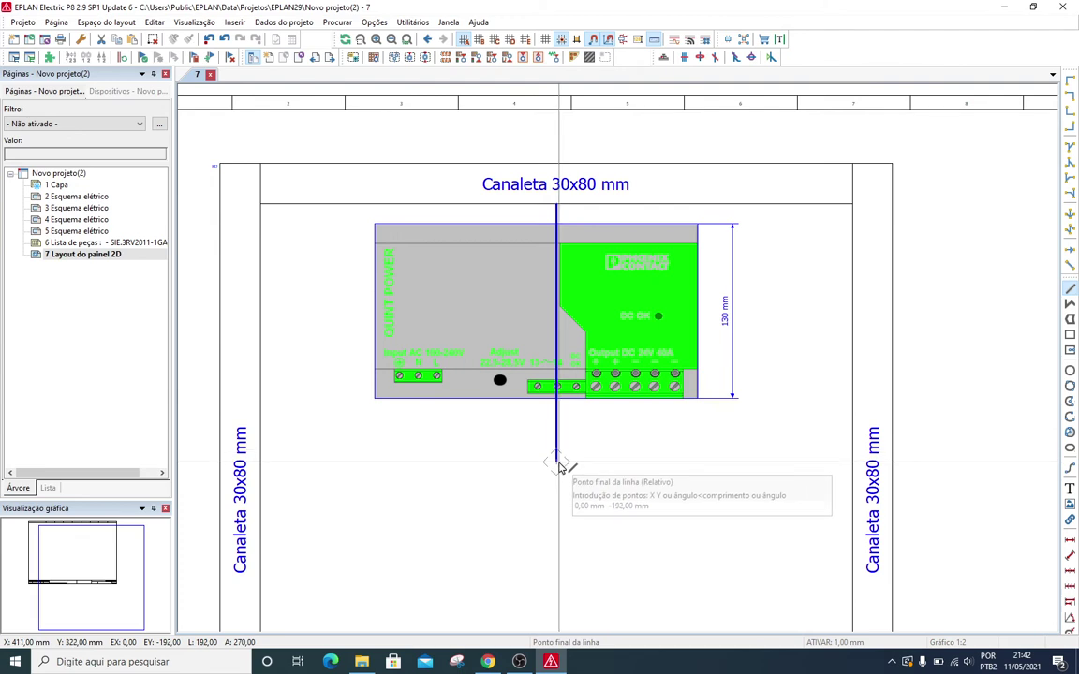
text(230)
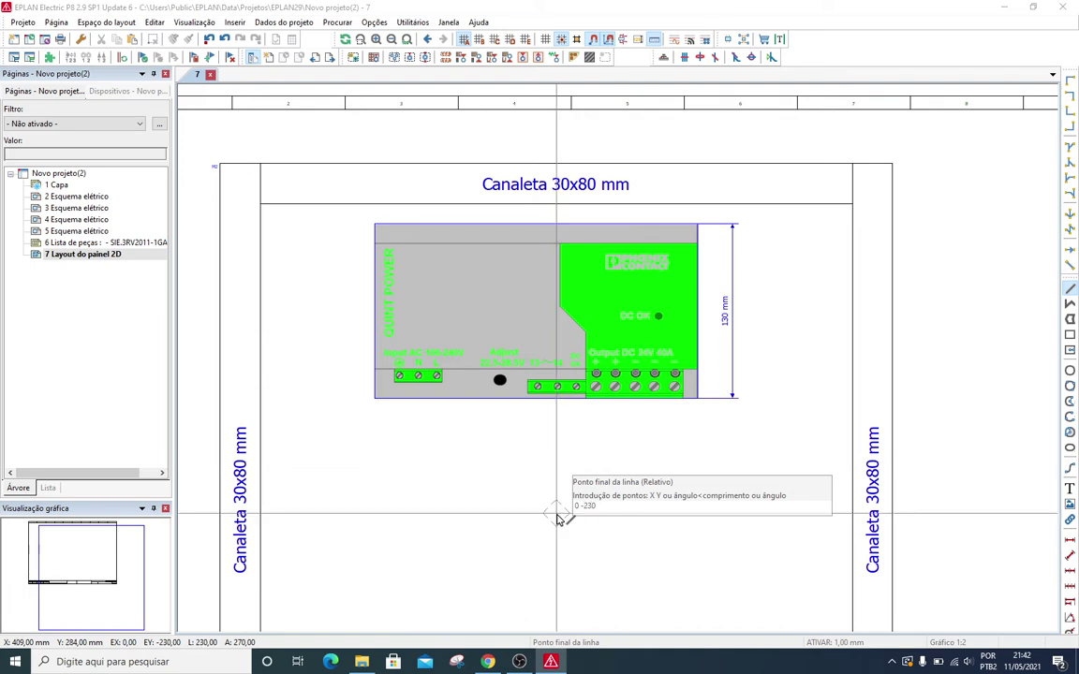
key(Return)
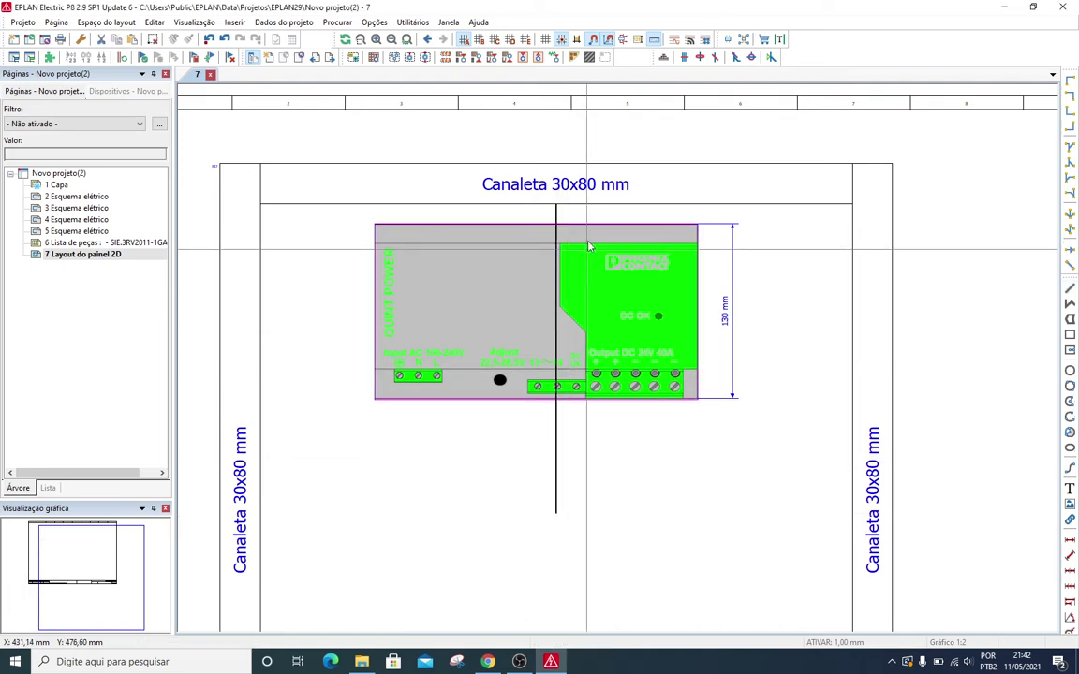
Copy the labelled upper duct to the guide line's lower end, and delete the guide line and the power supply's height dimension.
click(579, 200)
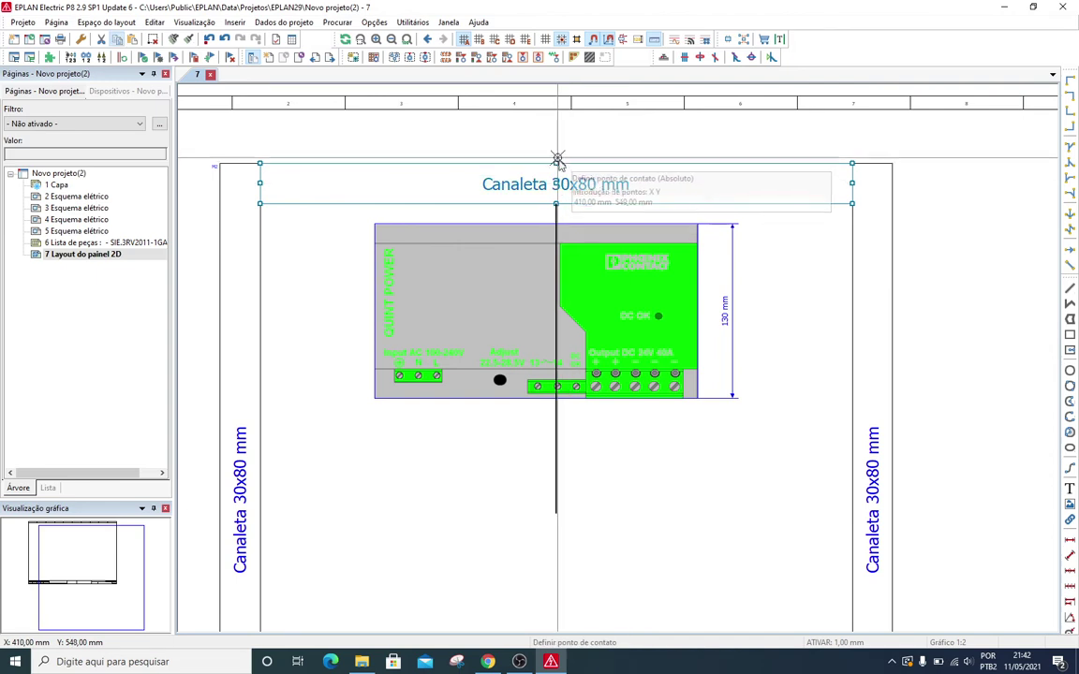
click(556, 513)
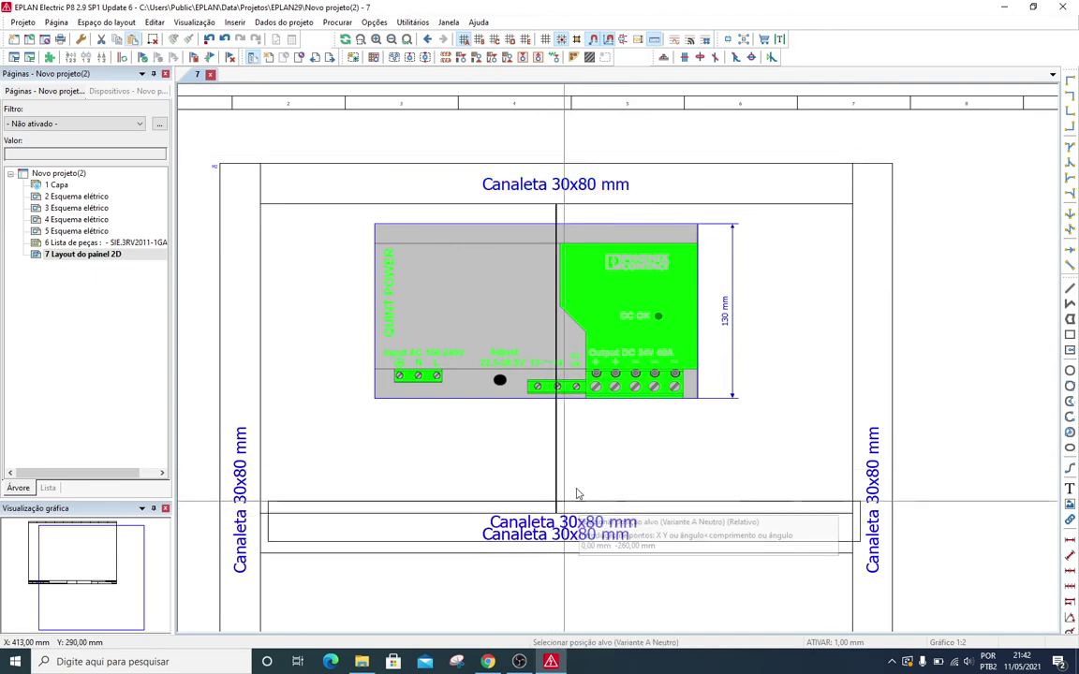
drag(606, 469, 514, 456)
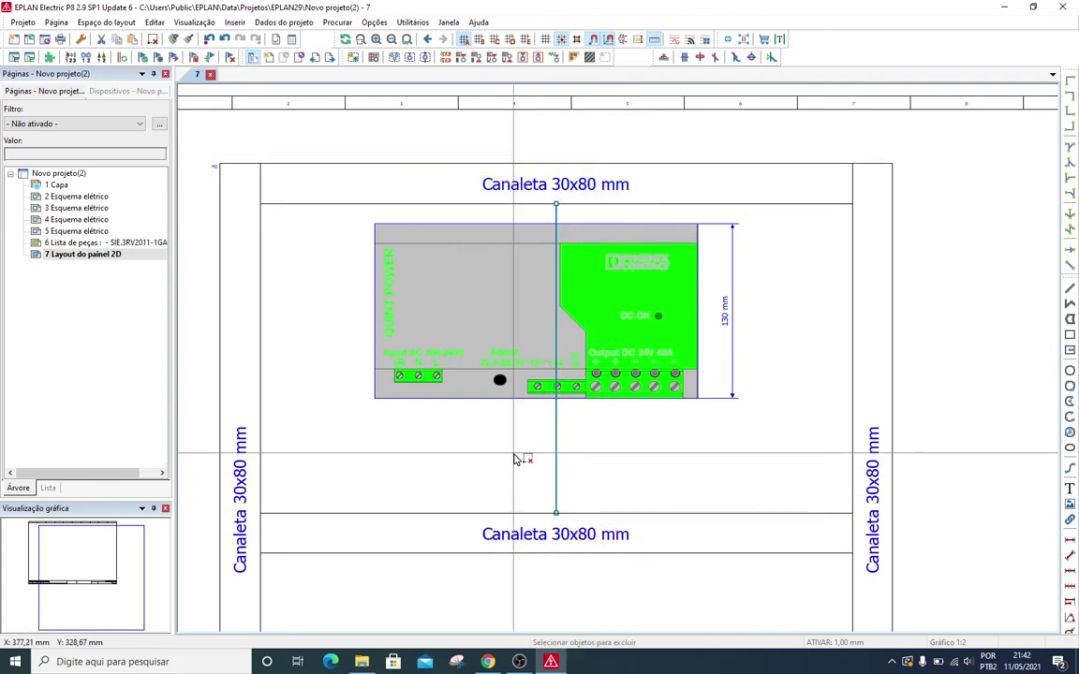
scroll(507, 433, down, 1)
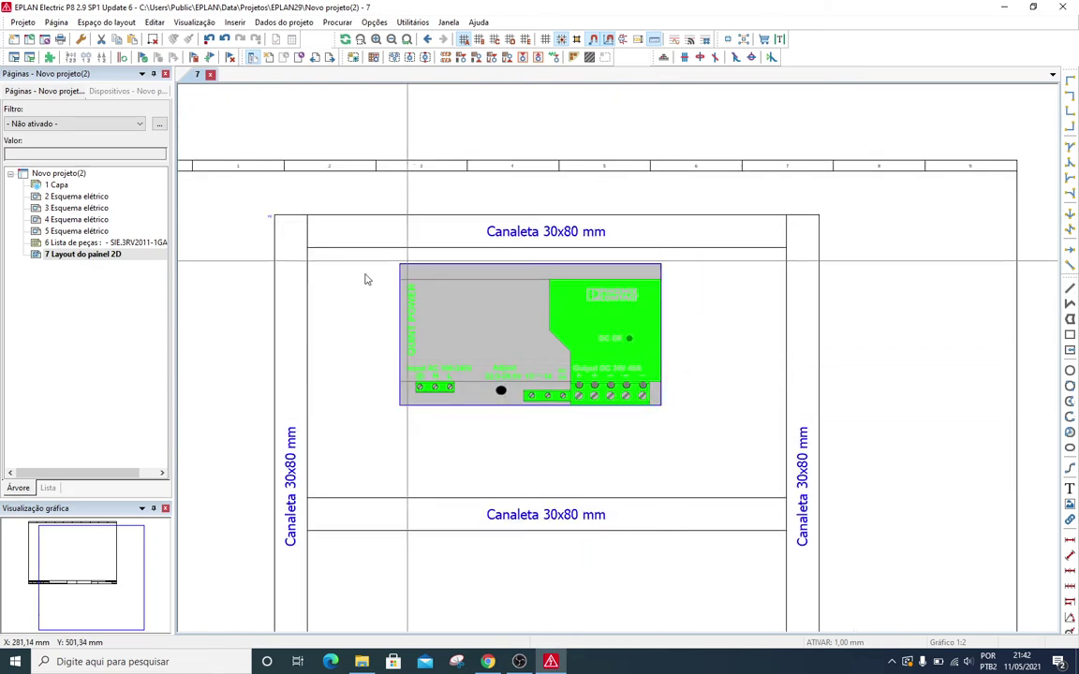
Dimension the vertical clearance between the two horizontal ducts, placing the linear dimension left of the left vertical duct.
middle_drag(366, 280, 414, 240)
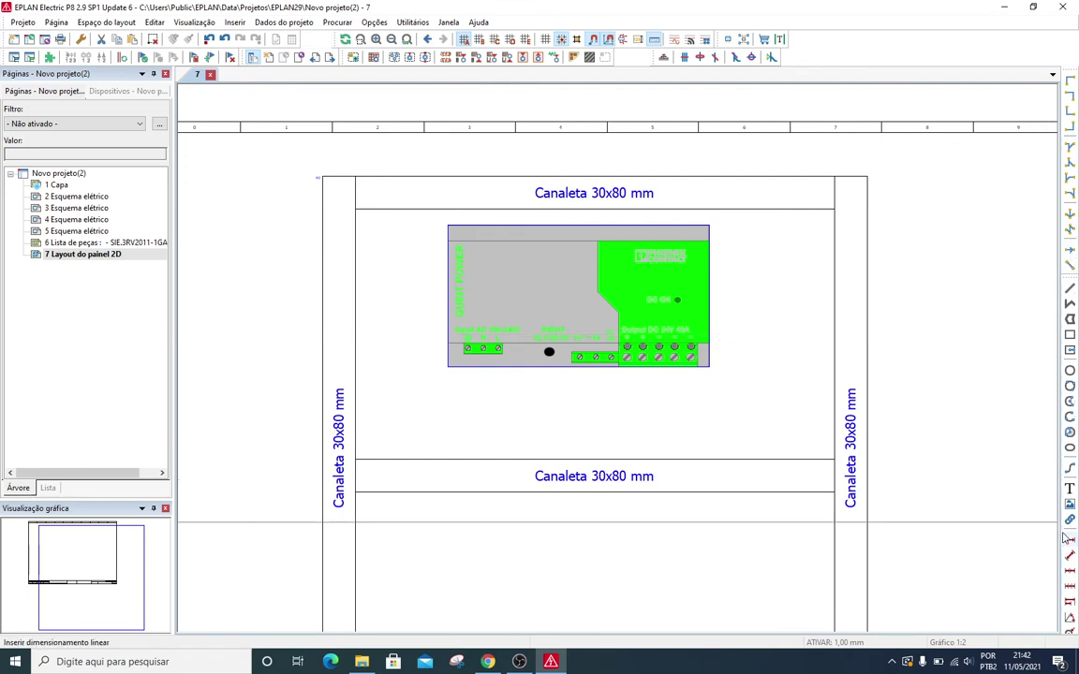
click(355, 209)
click(263, 370)
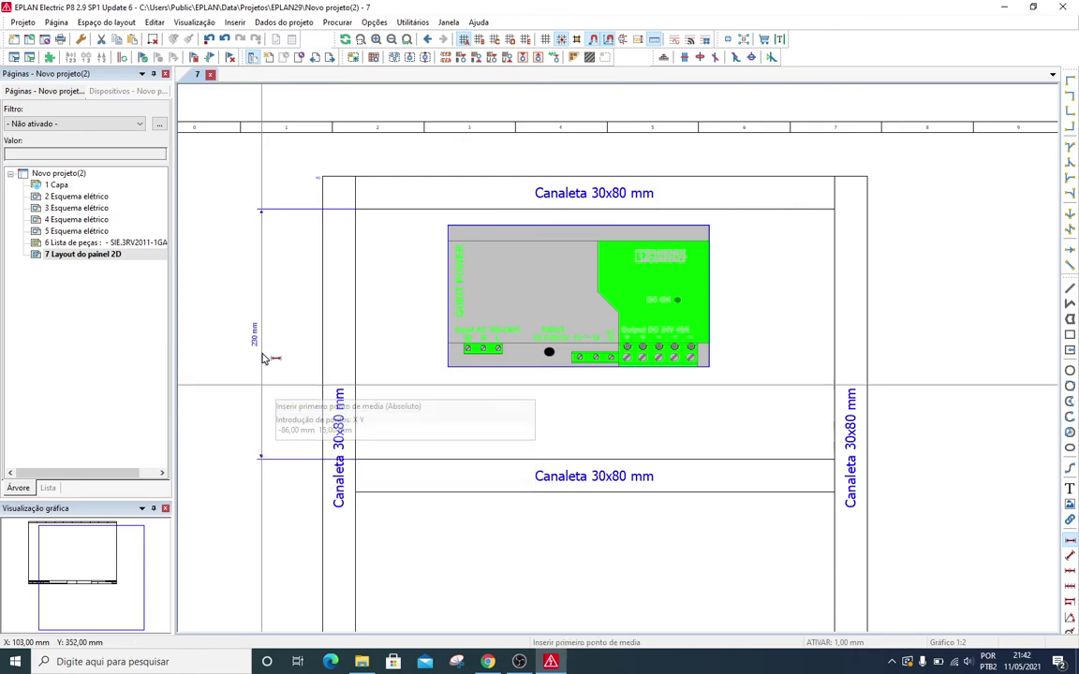
scroll(257, 322, up, 4)
key(Escape)
scroll(283, 316, down, 3)
middle_drag(378, 273, 373, 307)
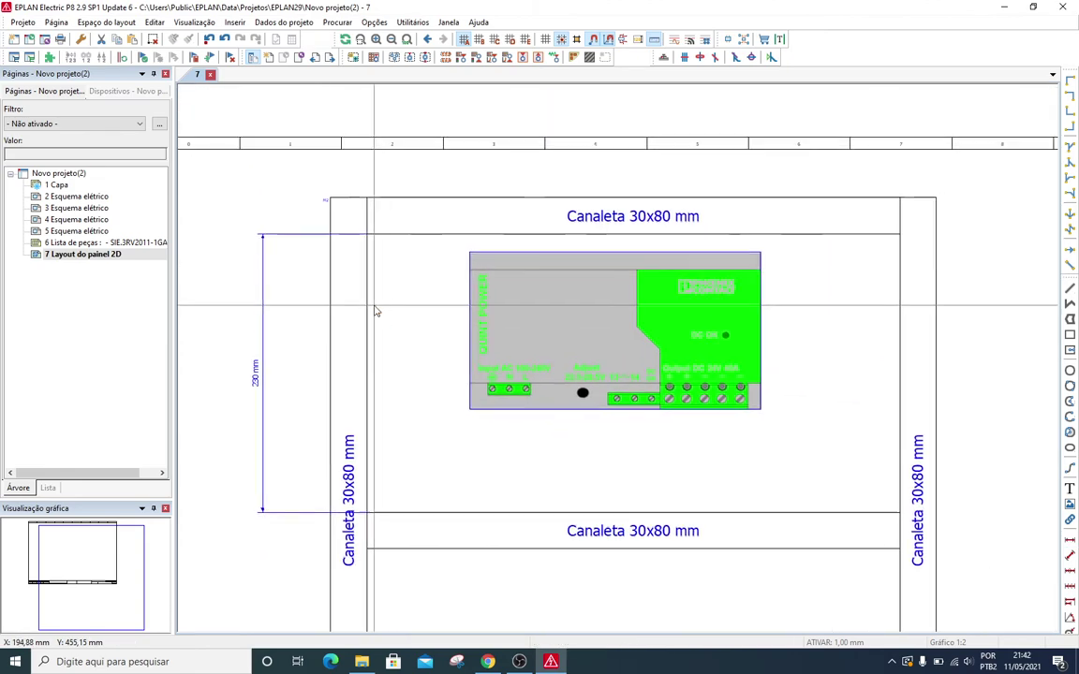
Copy the upper horizontal duct to the free area right of the panel, and delete the copy's label.
middle_drag(449, 314, 365, 314)
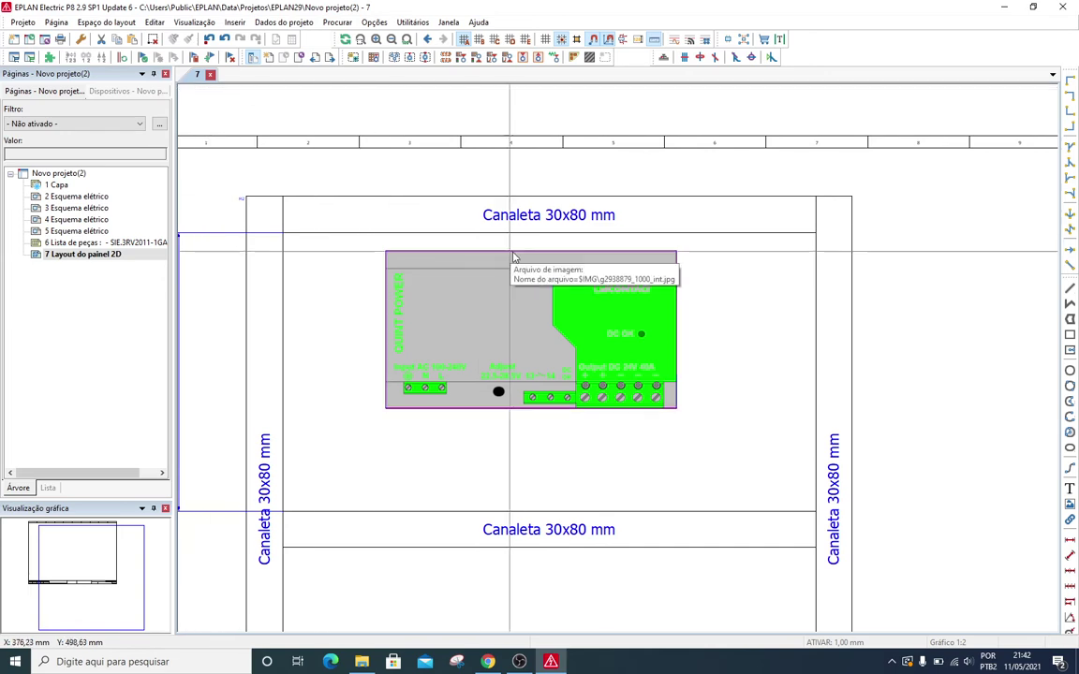
click(547, 237)
key(d)
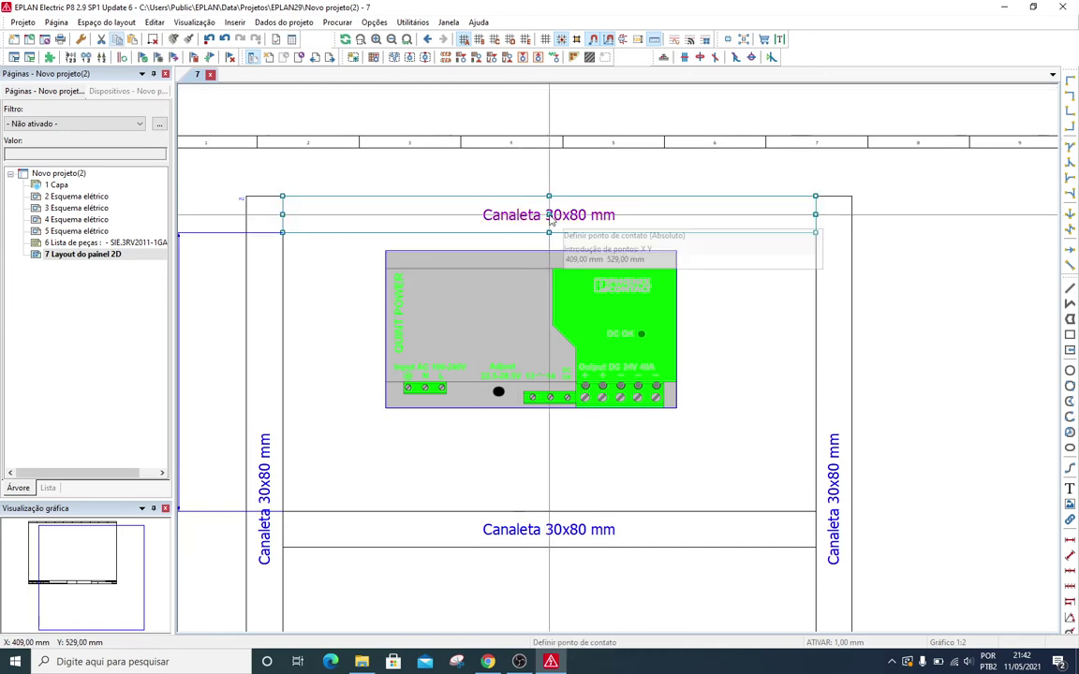
click(542, 207)
middle_drag(858, 292, 396, 279)
scroll(396, 279, down, 2)
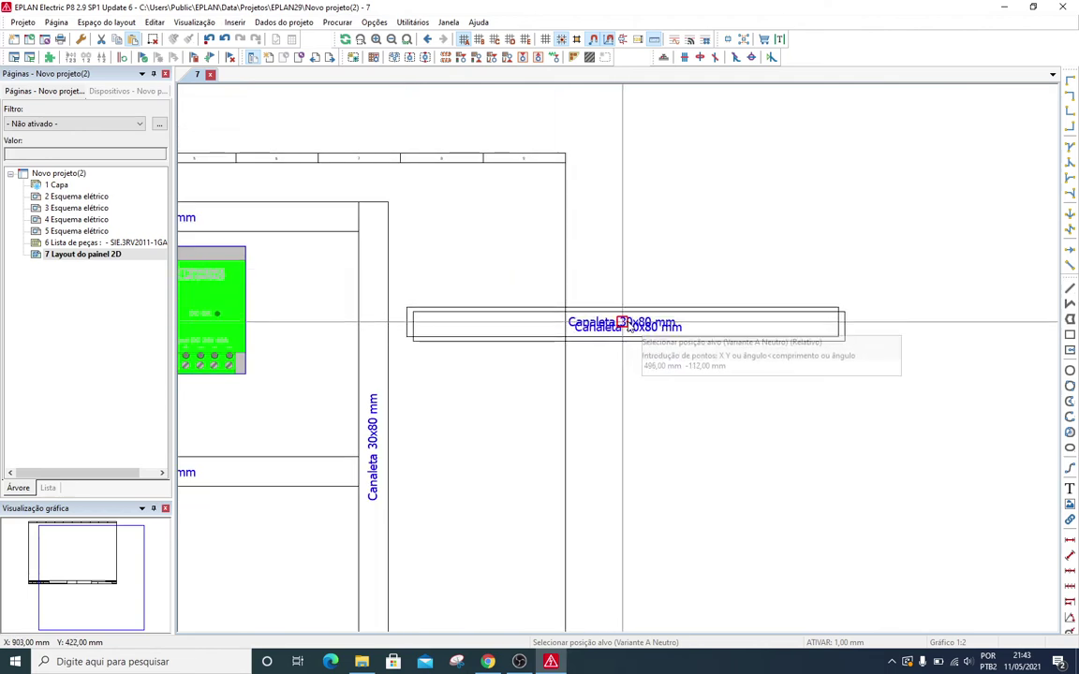
click(627, 322)
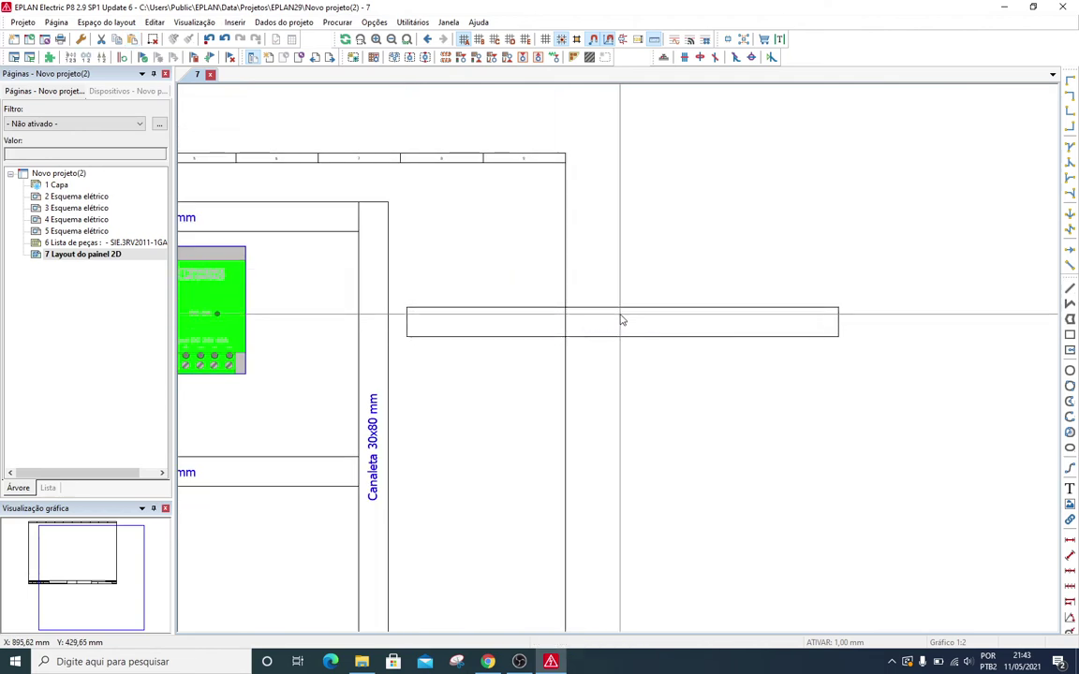
Set the height of the copied rectangle beside the panel to 35 mm.
double_click(621, 318)
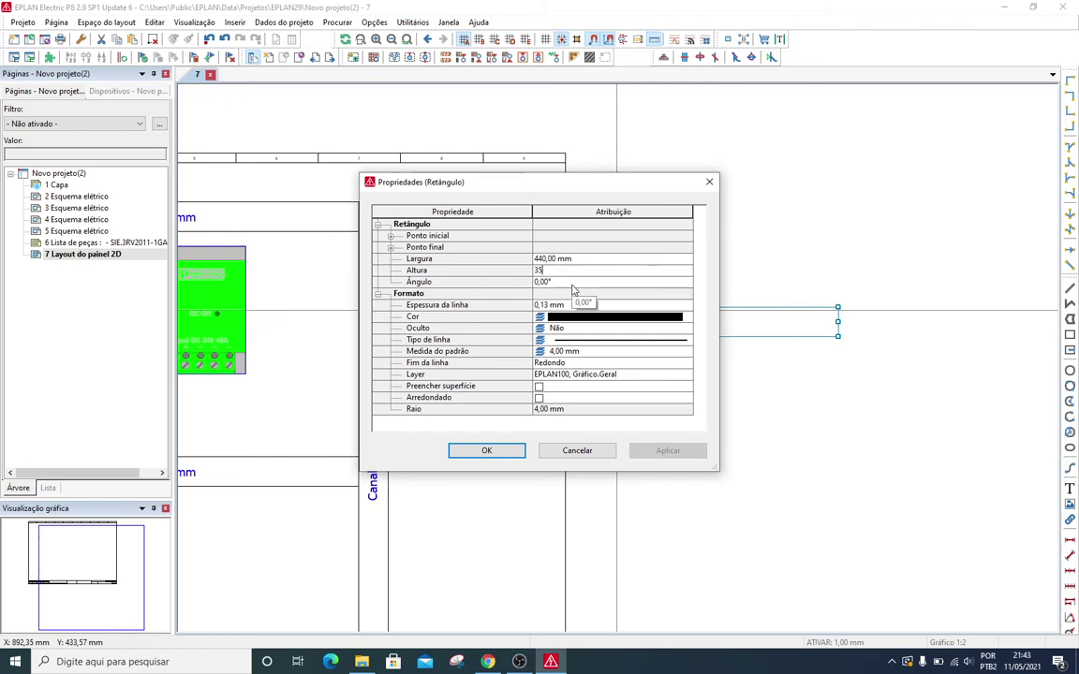
key(Return)
double_click(609, 304)
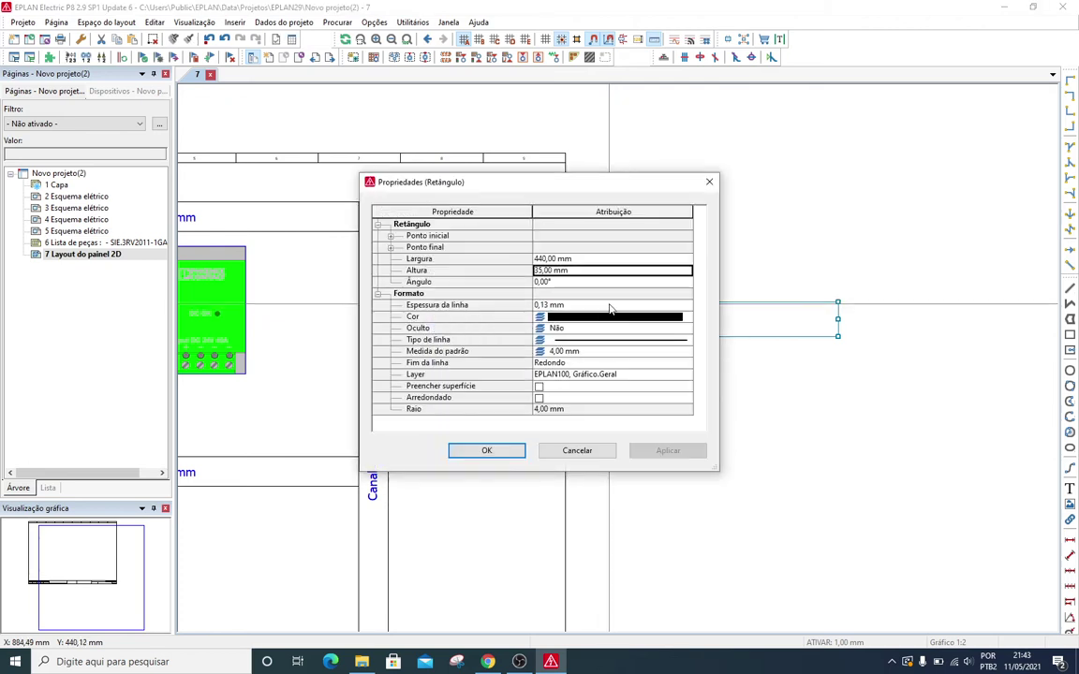
key(Escape)
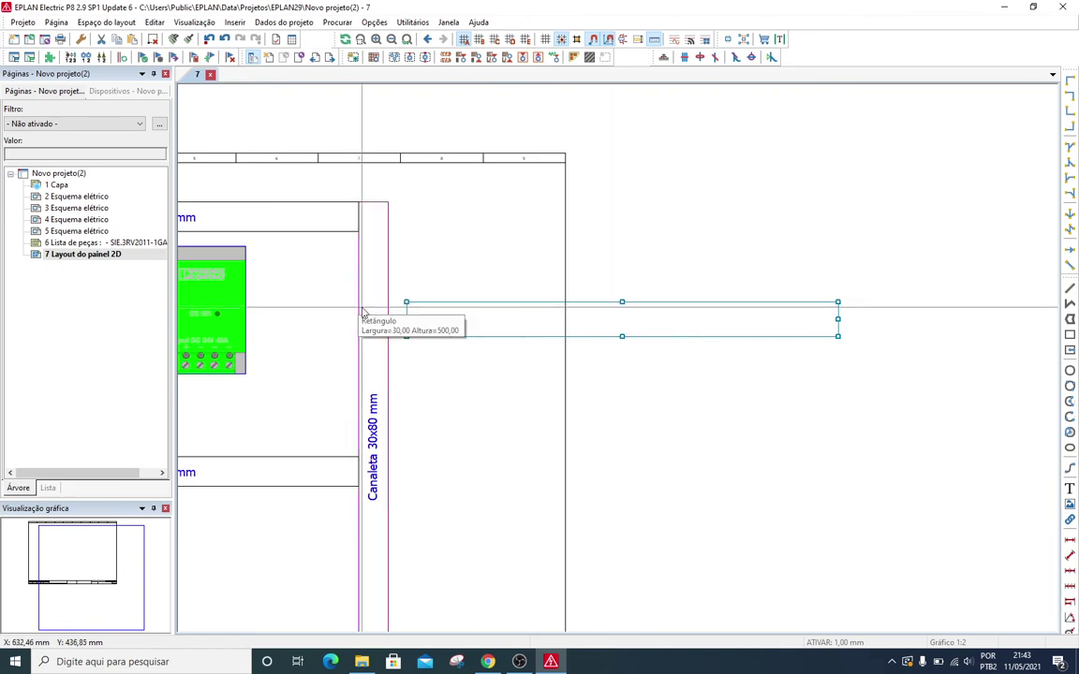
Set the line colour of the 35 mm high rectangle beside the panel to yellow.
middle_drag(406, 309, 454, 313)
double_click(474, 306)
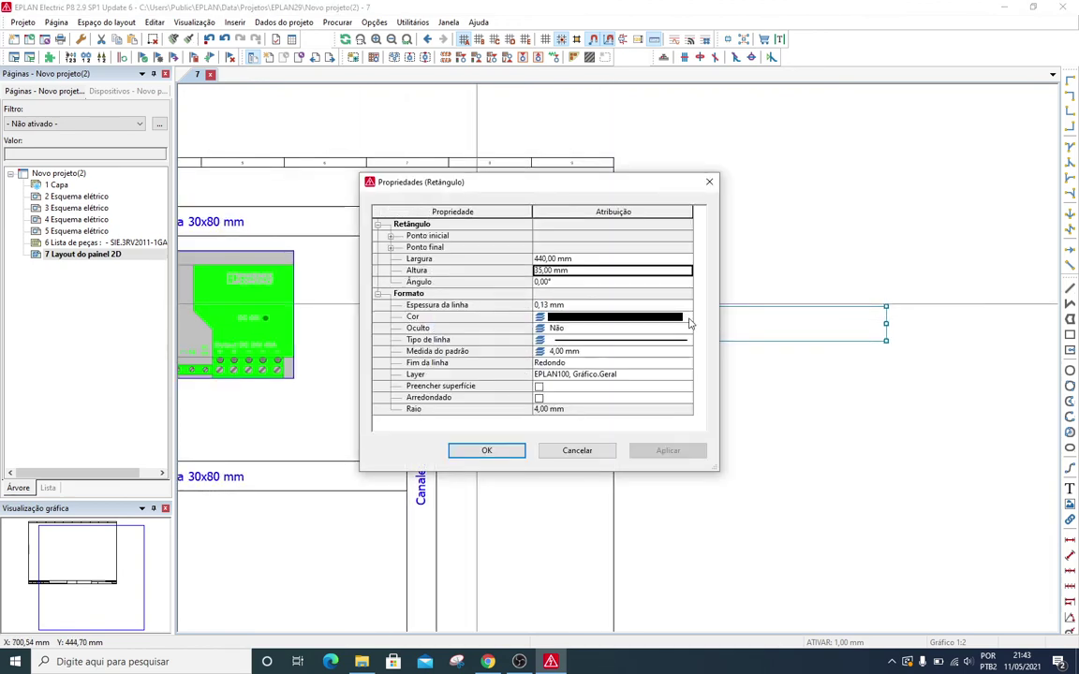
click(688, 319)
click(662, 488)
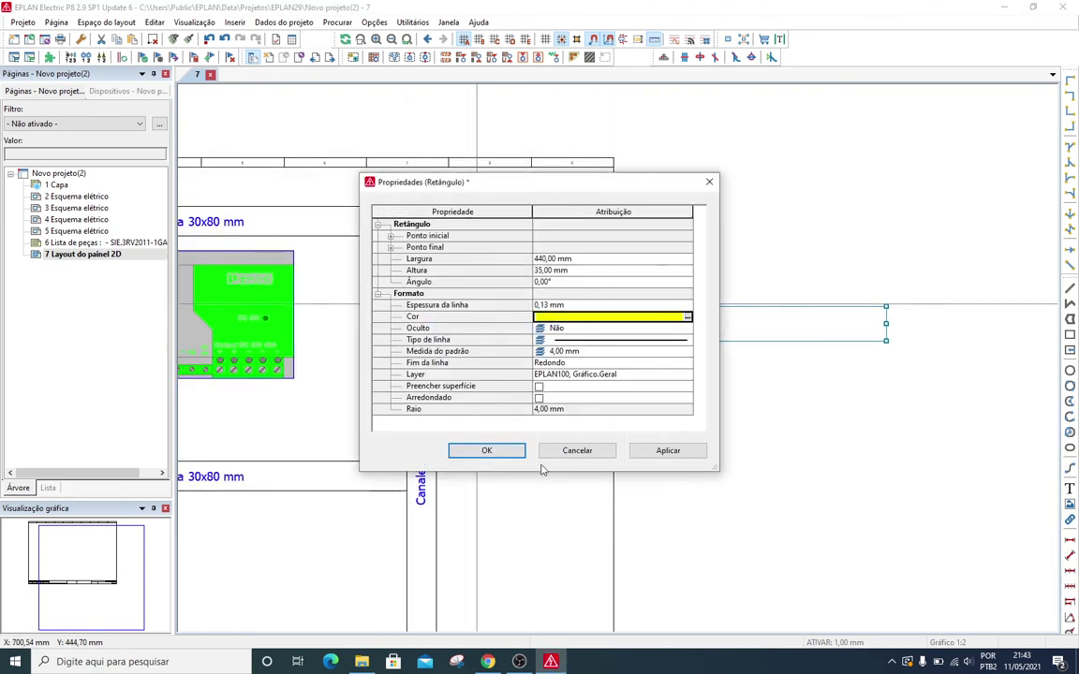
click(487, 452)
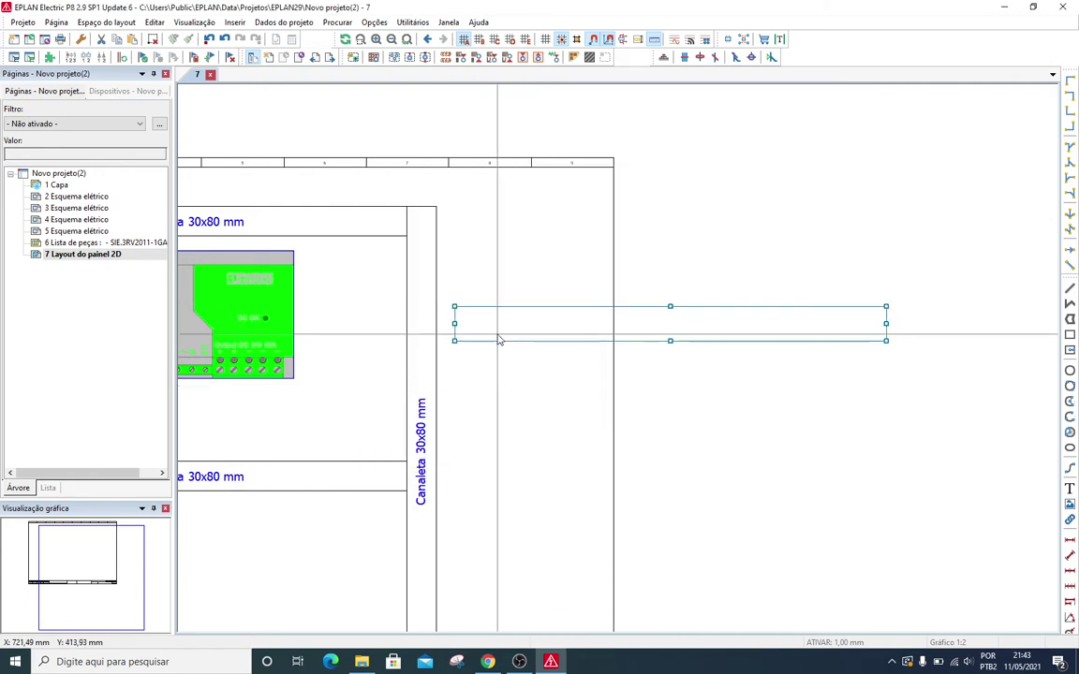
Set the line colour of the rectangle beside the panel back to black.
double_click(504, 340)
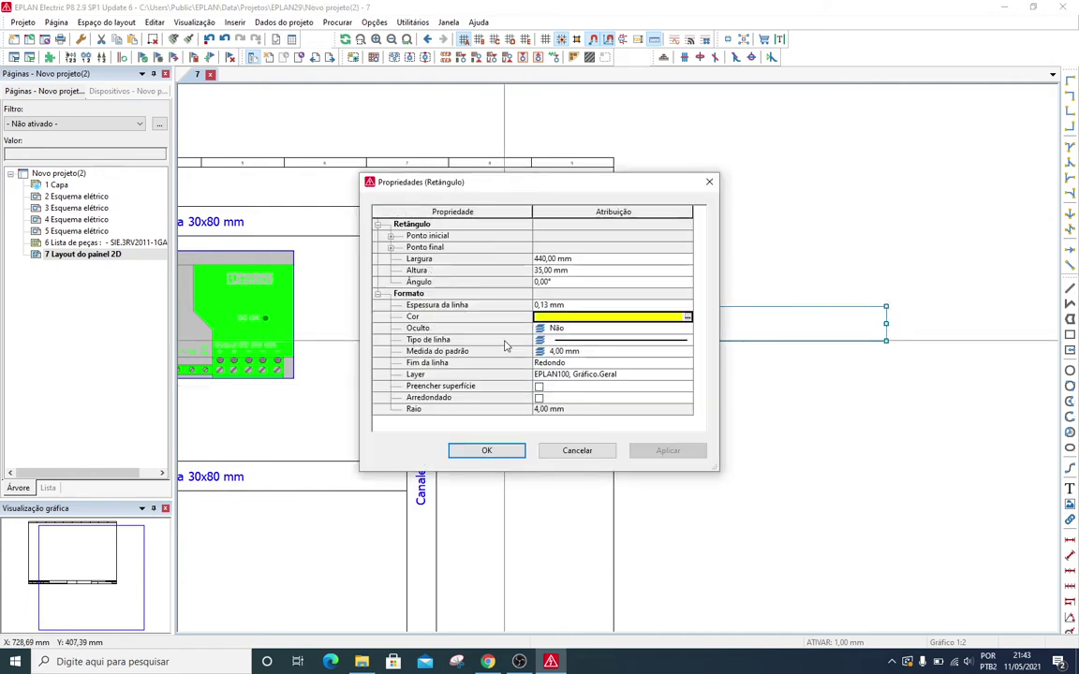
click(689, 318)
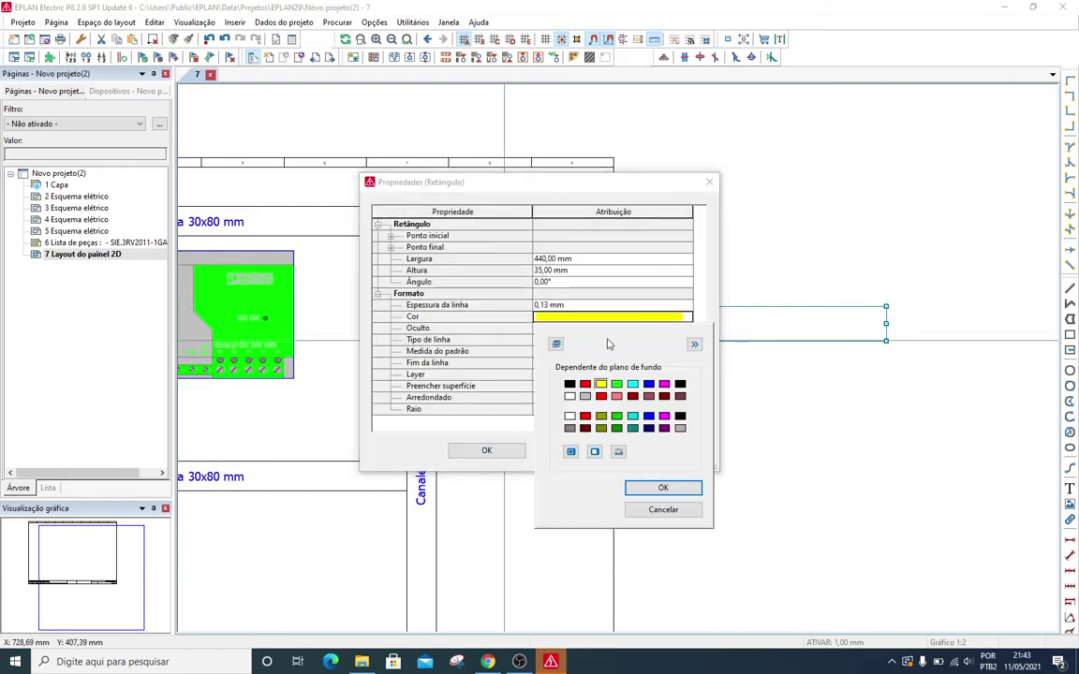
click(661, 487)
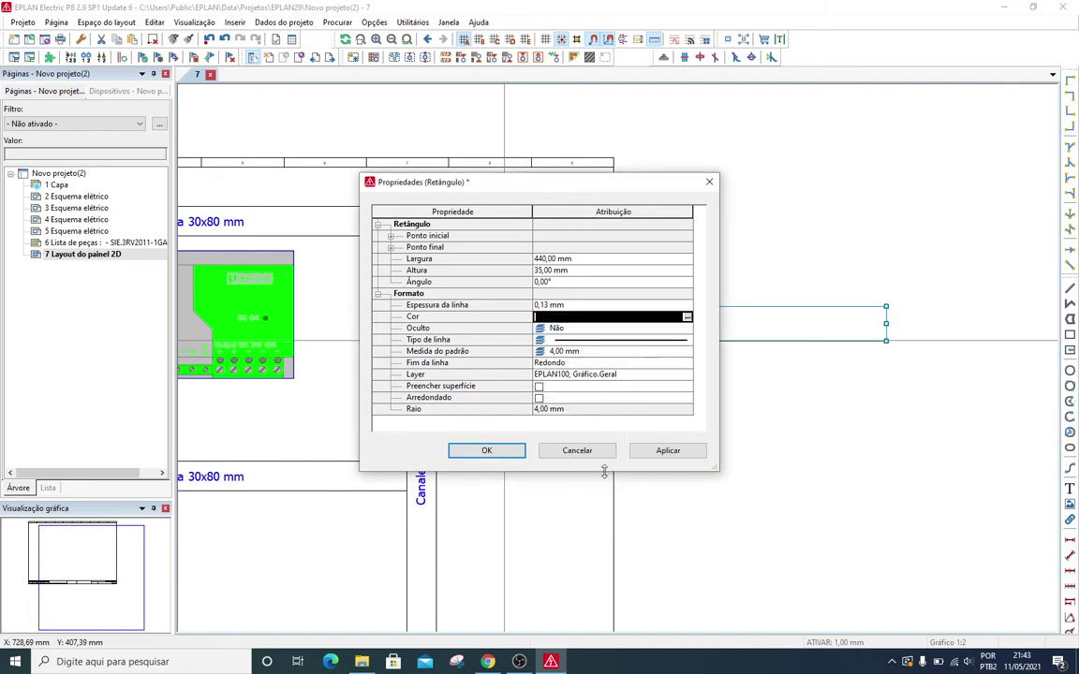
key(Return)
Copy the 35 mm high rectangle and place the duplicate just below the original beside the panel.
scroll(516, 412, up, 1)
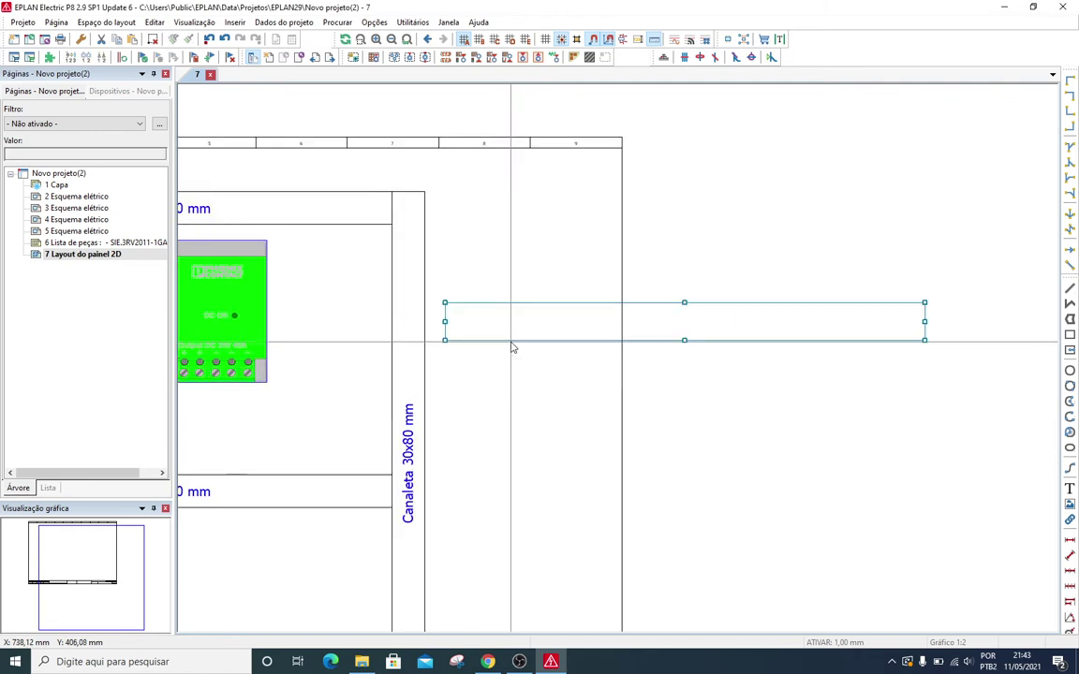
scroll(511, 343, up, 2)
key(ctrl+c)
click(398, 275)
key(ctrl+v)
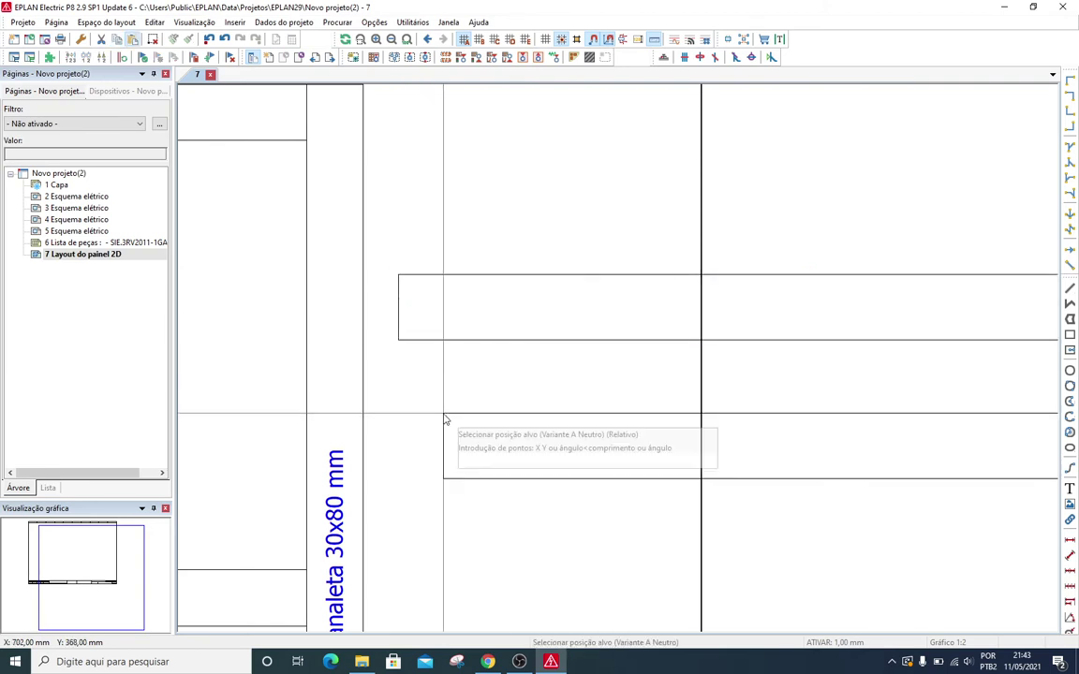
Set the lower rectangle copy's colour to yellow and turn on its surface fill.
click(419, 379)
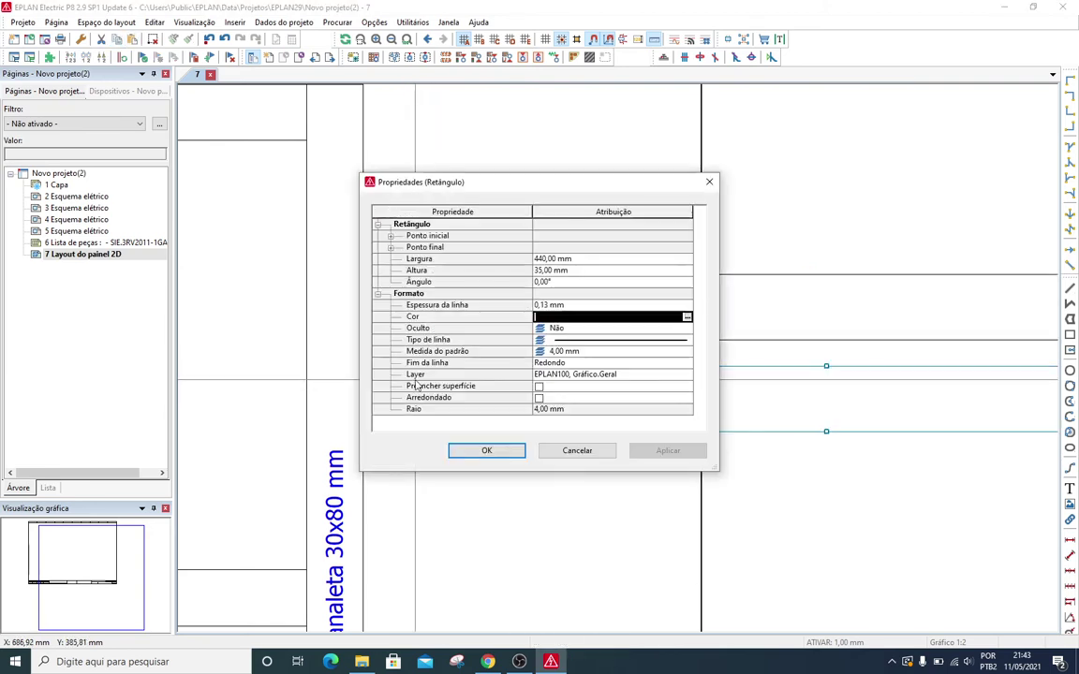
click(686, 318)
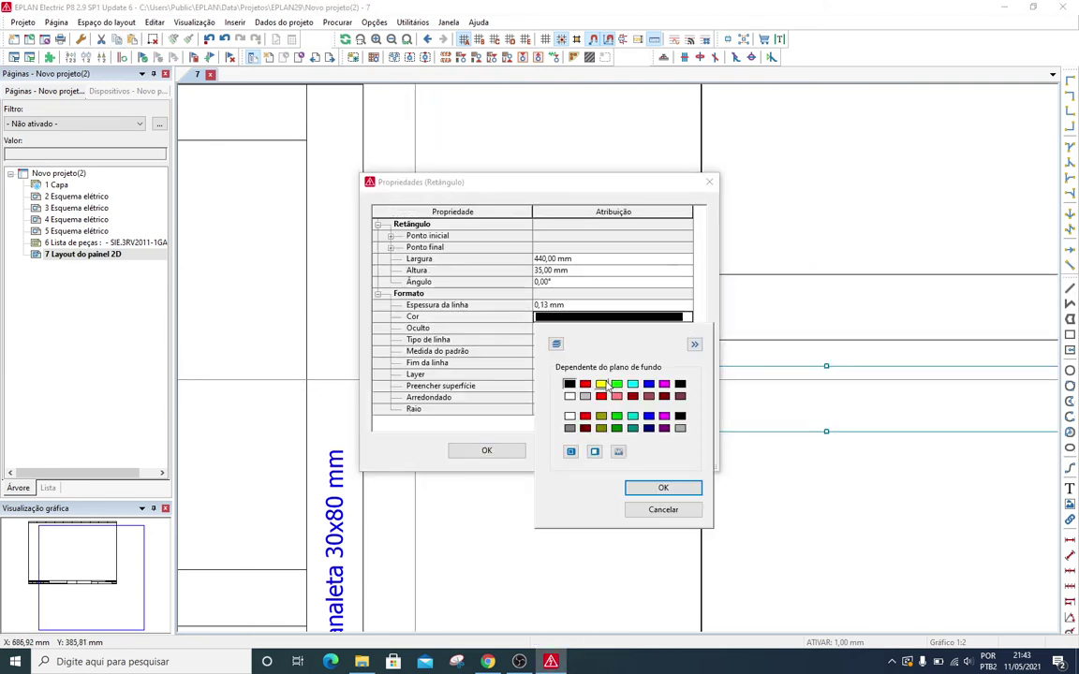
click(662, 488)
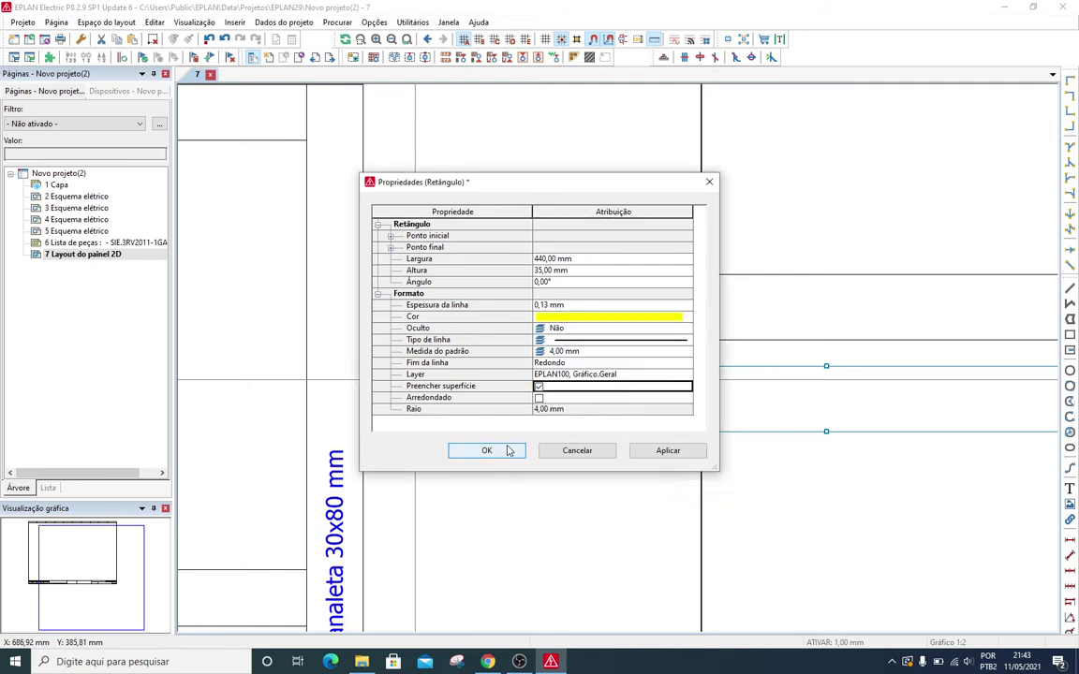
click(509, 451)
Move the filled yellow rectangle exactly onto the black outlined rectangle above it, matching their upper-left corners.
scroll(412, 412, down, 2)
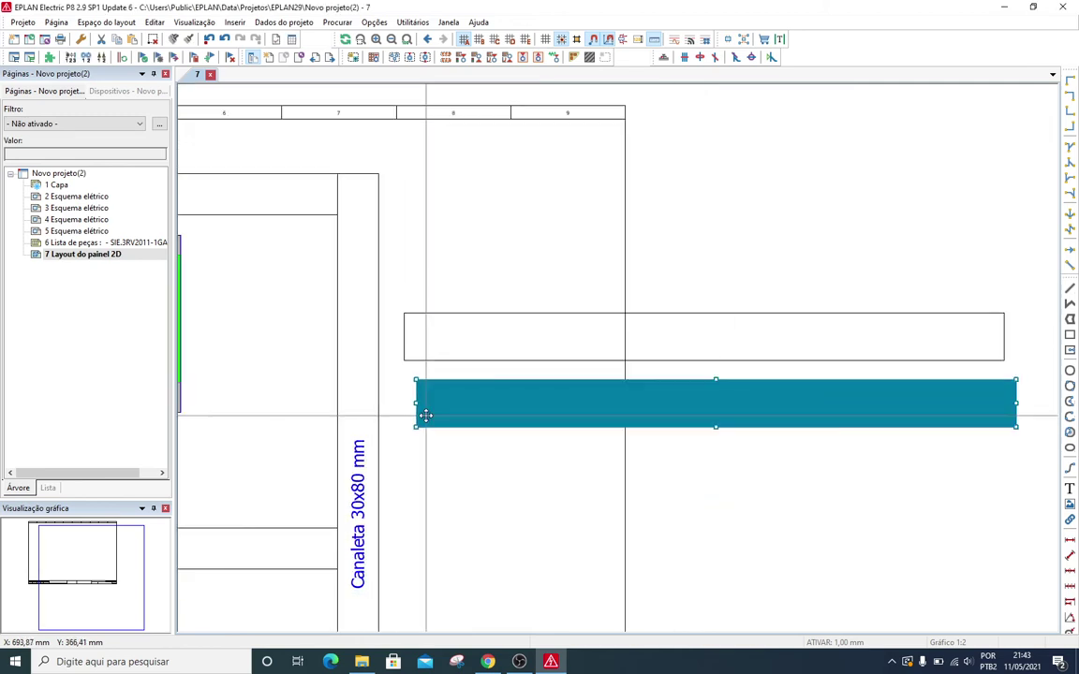
click(425, 416)
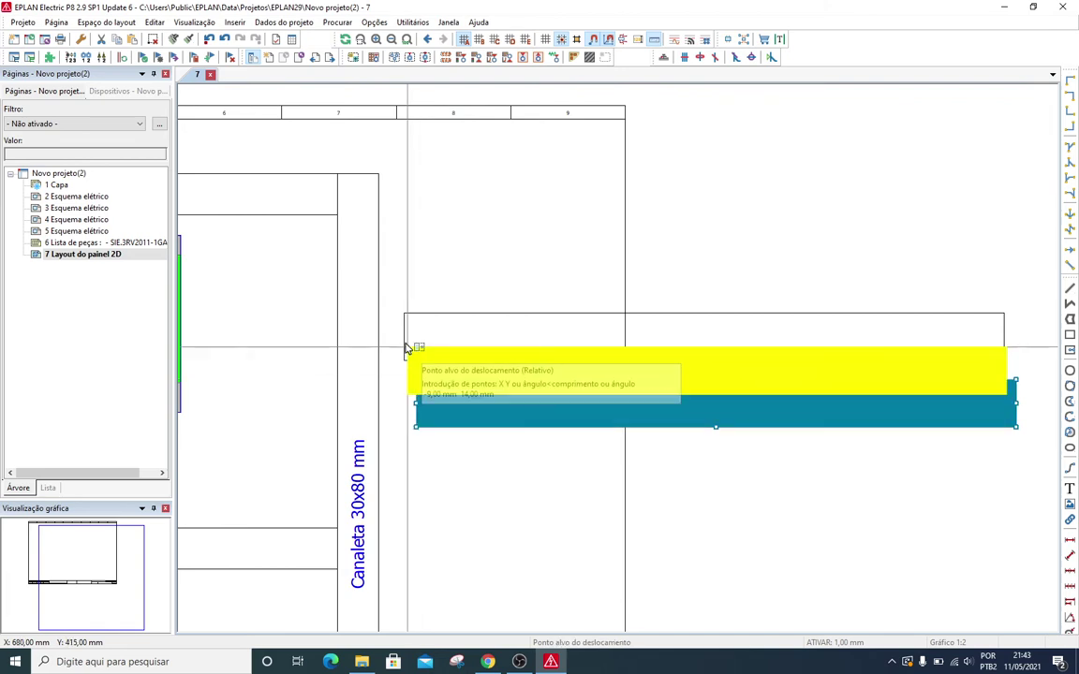
click(403, 313)
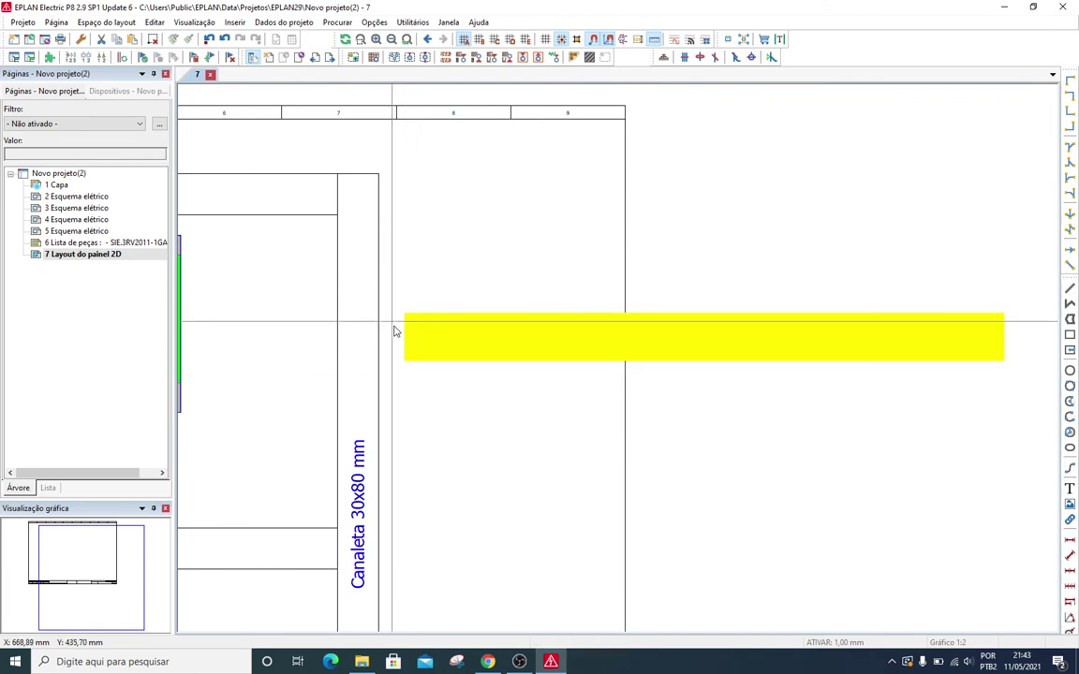
Bring the black outline rectangle to the foreground, in front of the yellow filled rectangle.
drag(392, 299, 1006, 444)
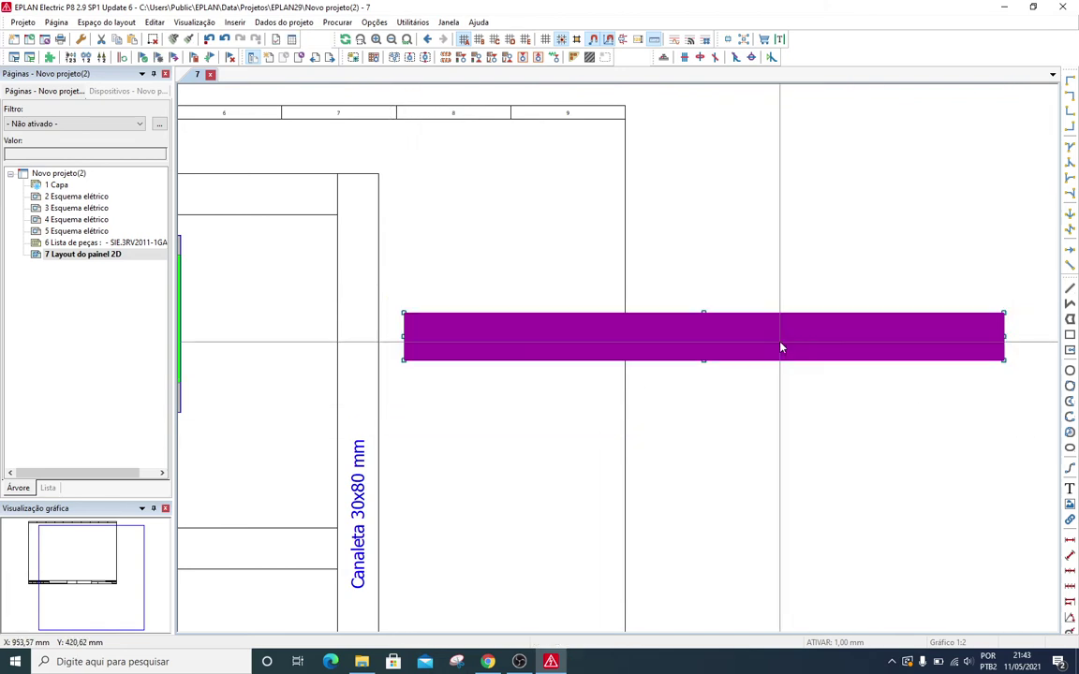
click(155, 22)
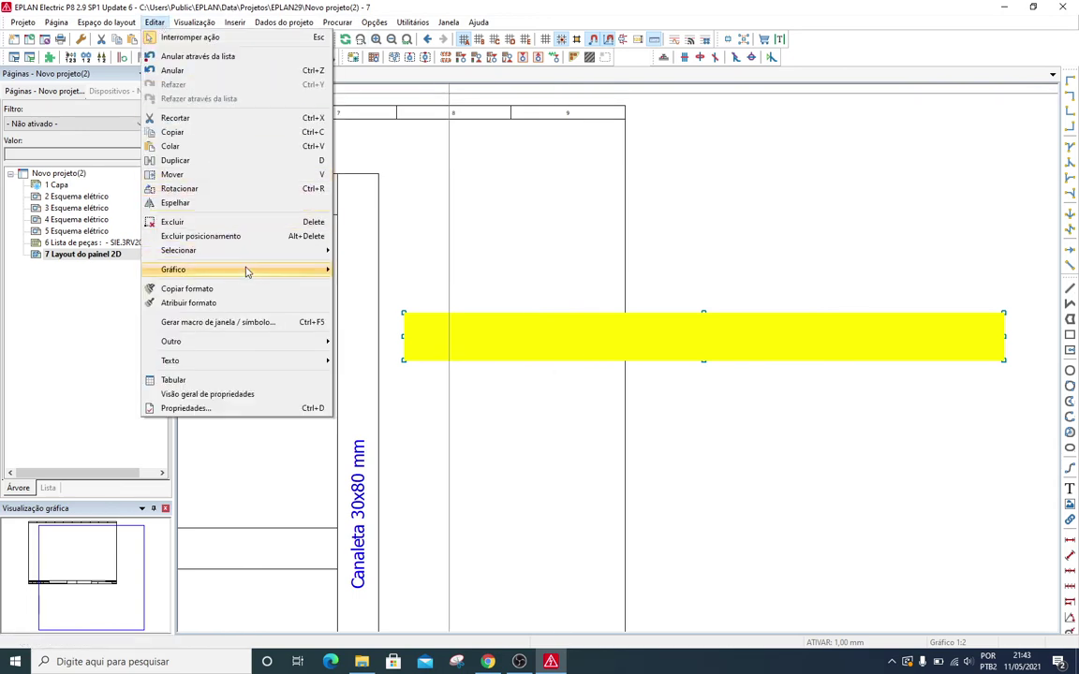
mouse_move(248, 349)
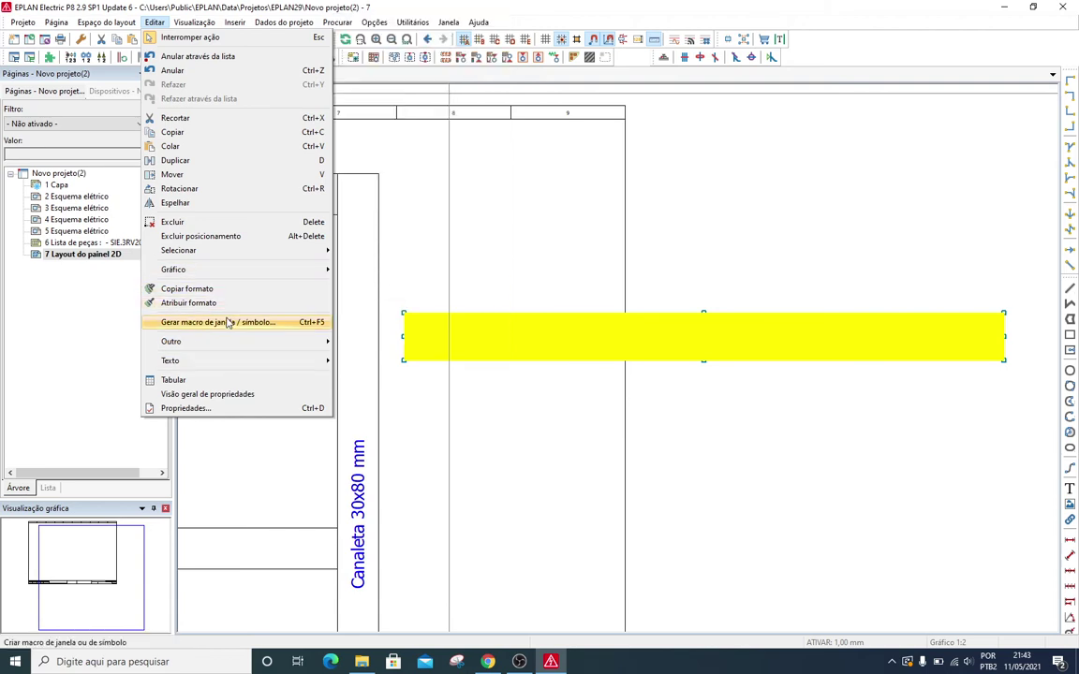
mouse_move(236, 269)
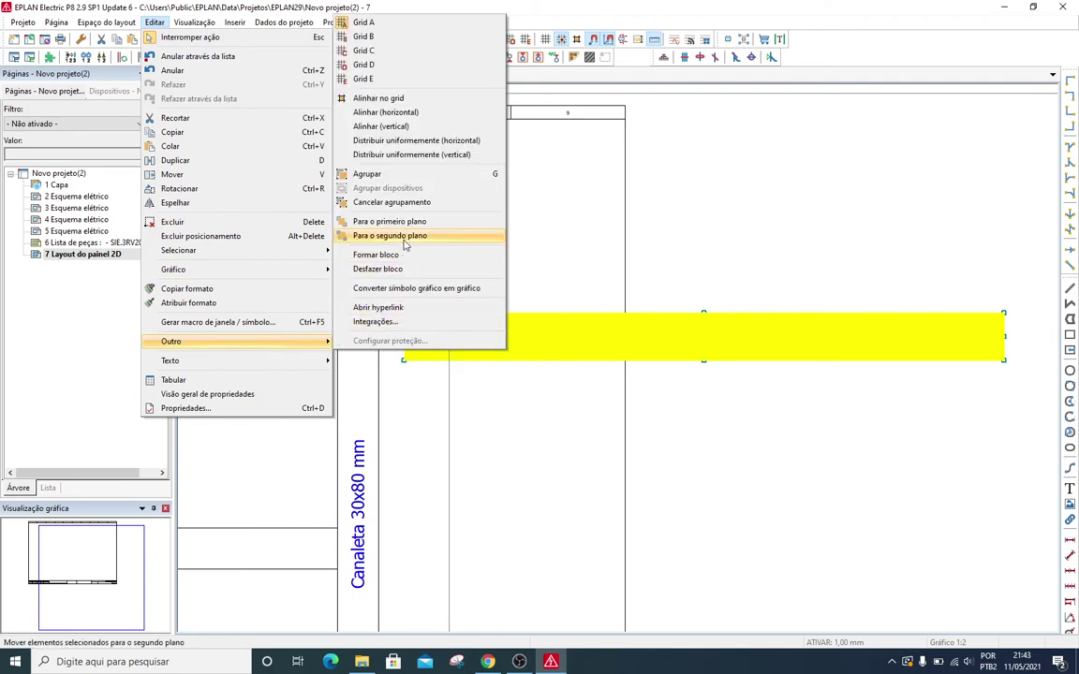
click(409, 227)
click(447, 224)
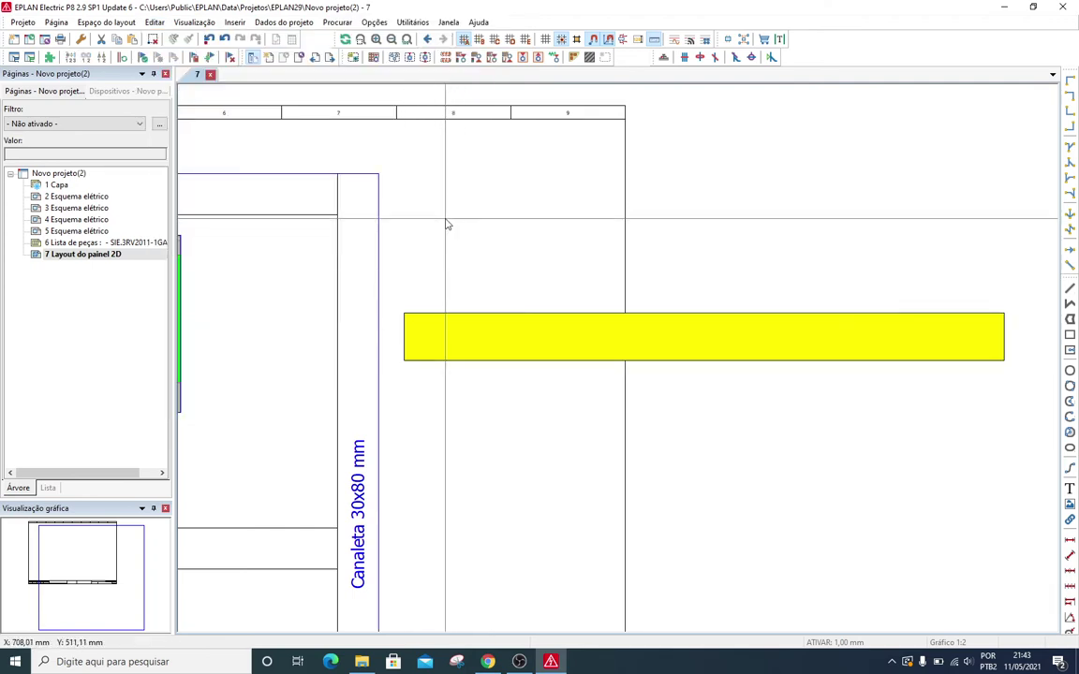
Group the yellow filled rectangle and its black outline into a single rail object.
scroll(518, 264, down, 1)
scroll(418, 271, up, 2)
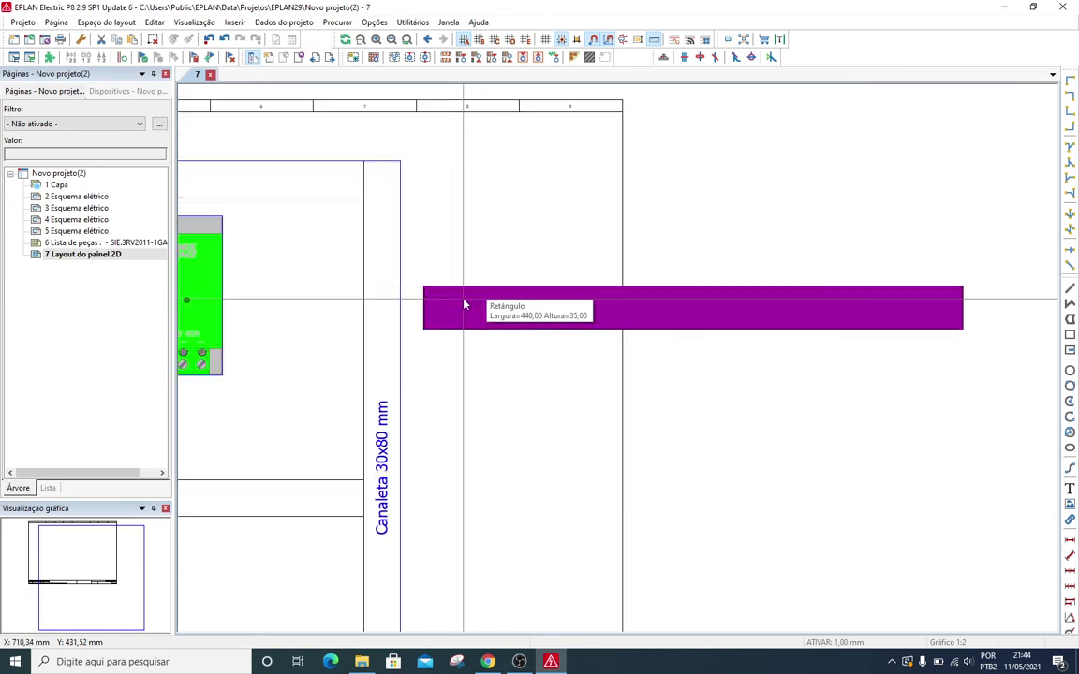
drag(417, 268, 1002, 402)
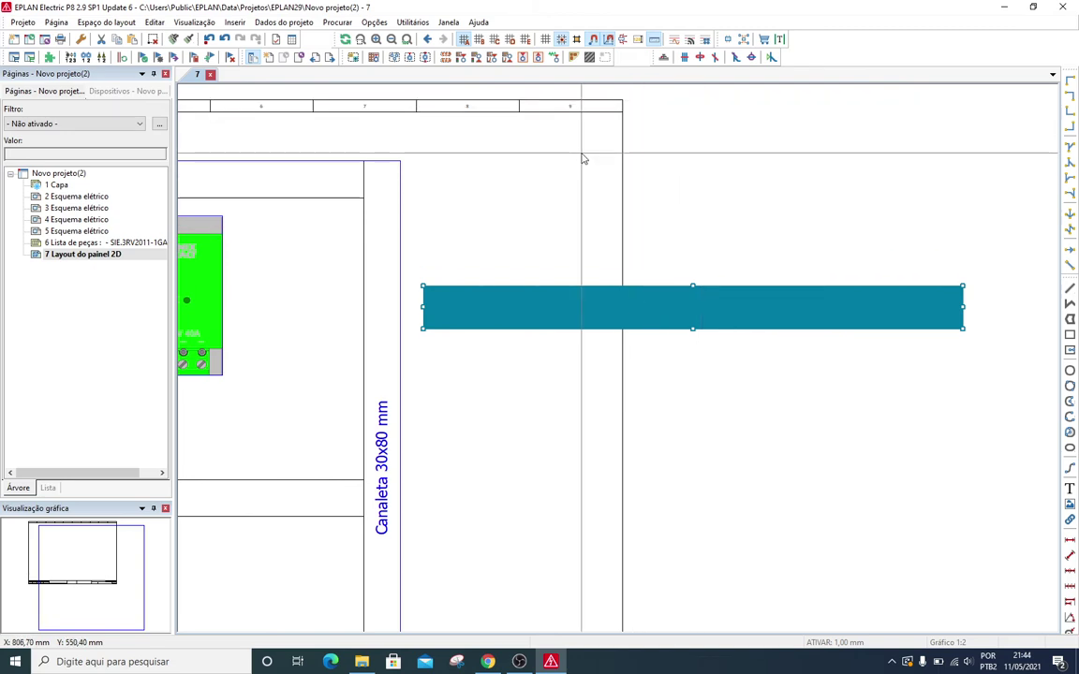
key(Escape)
click(518, 287)
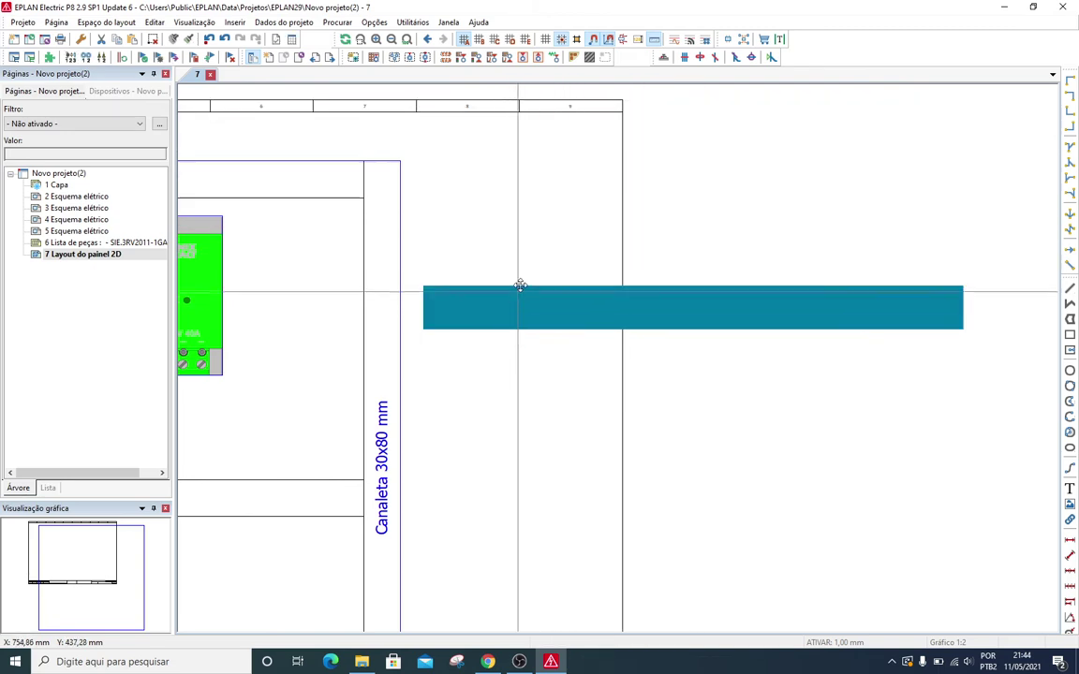
Draw a 230 mm vertical guide line between the horizontal ducts at the left duct's inner edge, and move the rail's left midpoint to its midpoint.
scroll(519, 284, down, 2)
middle_drag(483, 283, 668, 278)
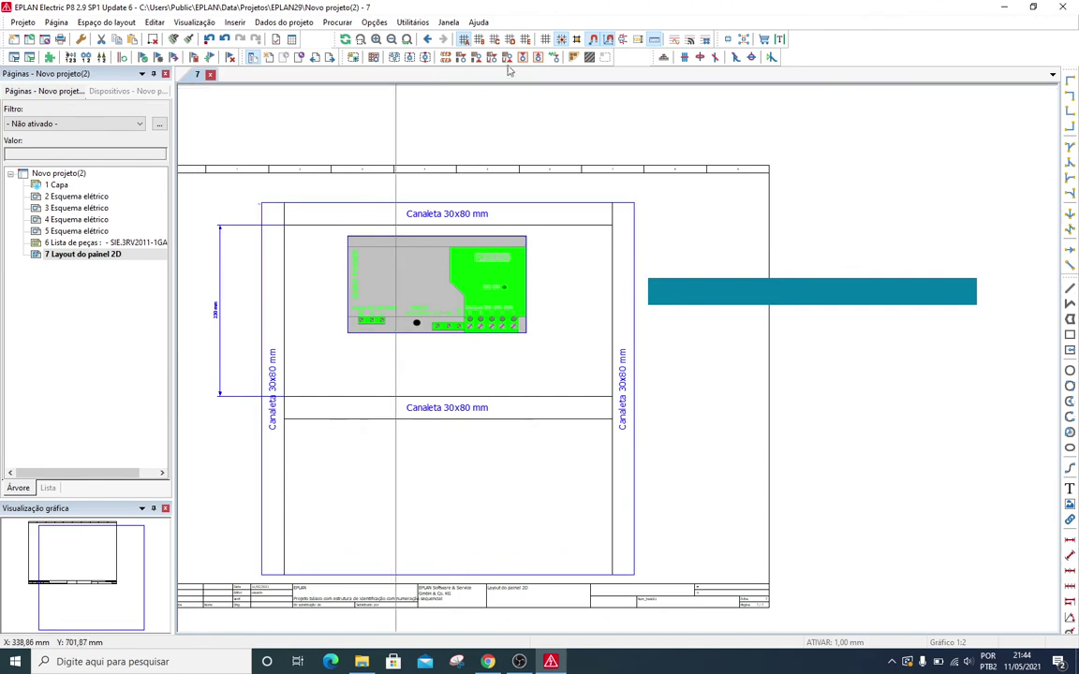
click(1071, 291)
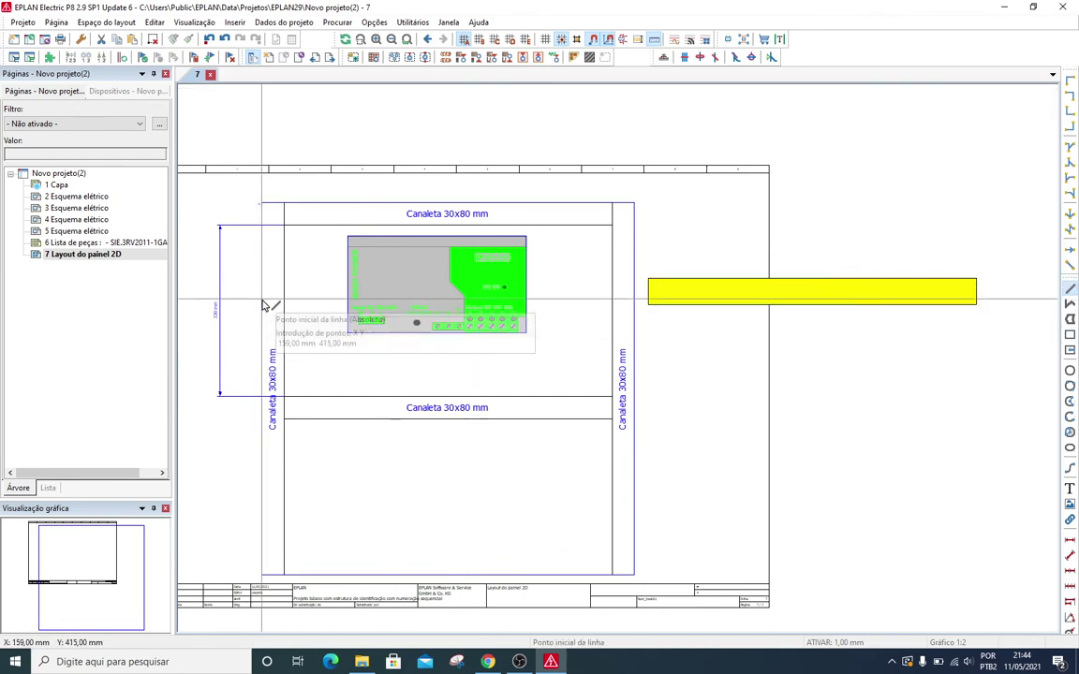
click(284, 227)
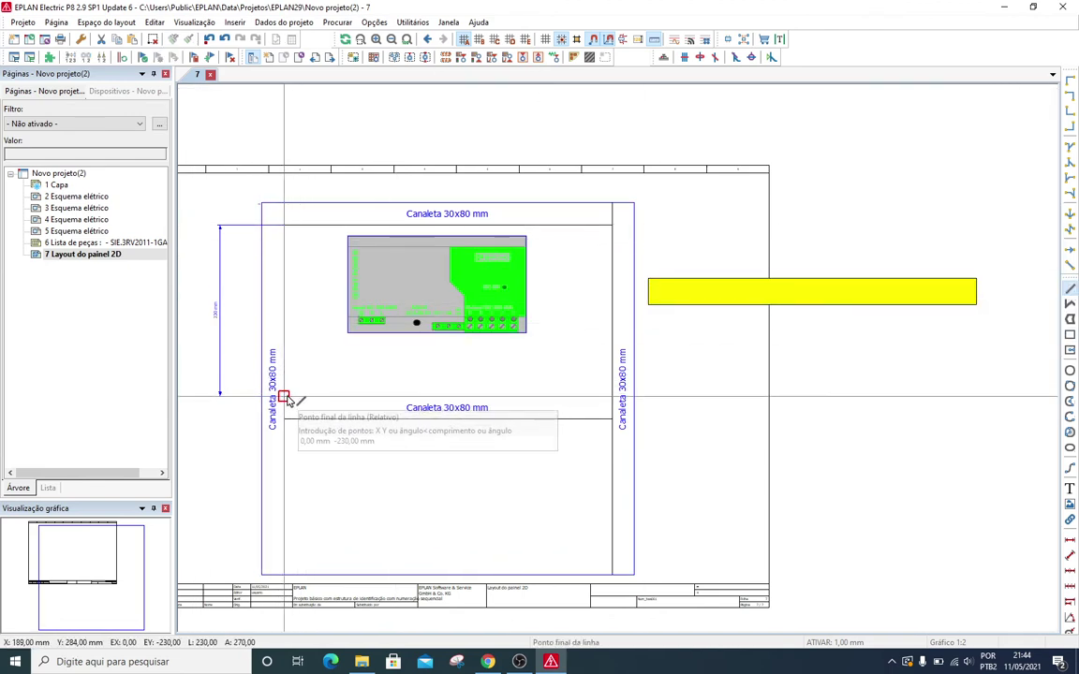
key(Escape)
click(703, 296)
drag(648, 293, 287, 313)
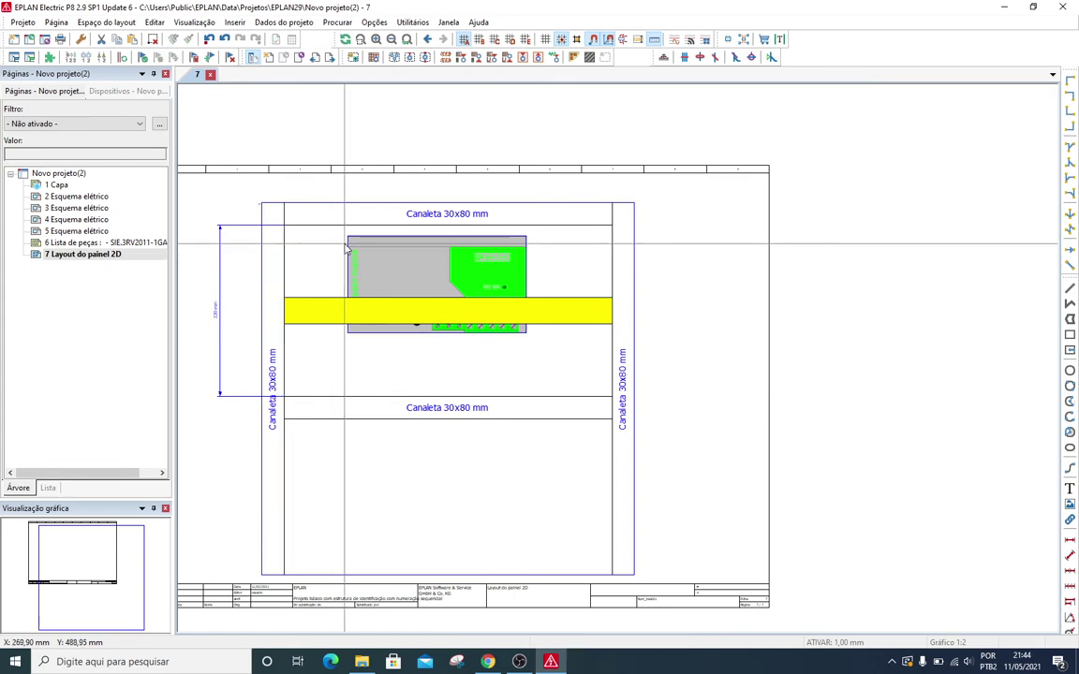
Move the Phoenix Contact power supply so the midpoint of its left side meets the midpoint of the rail's left end.
scroll(356, 277, up, 4)
key(v)
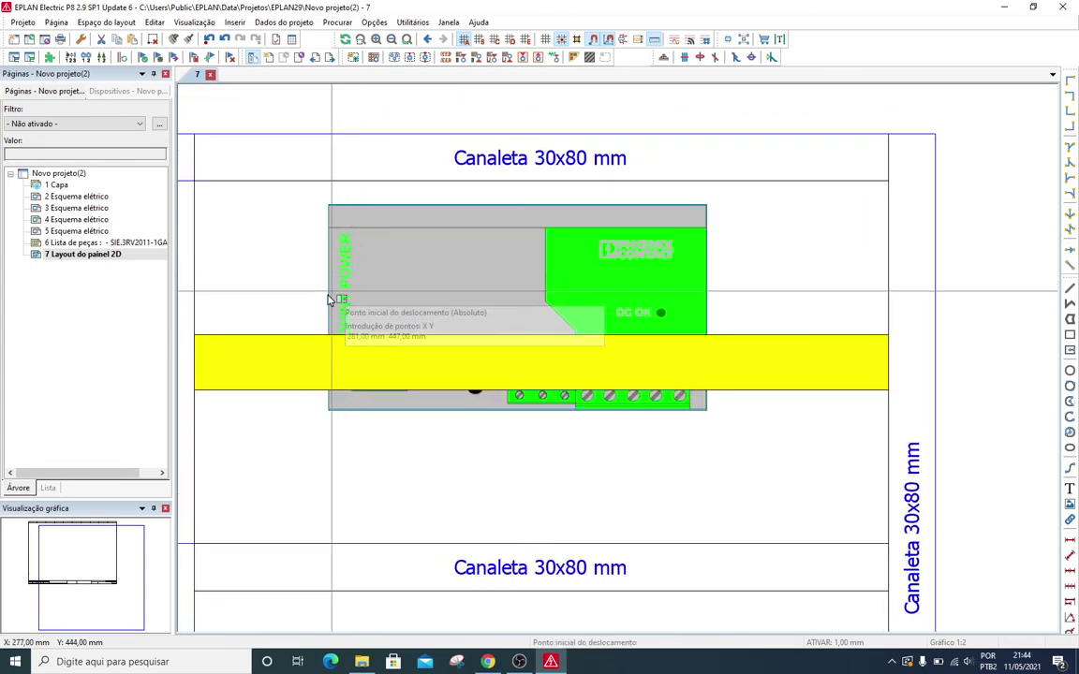
click(328, 308)
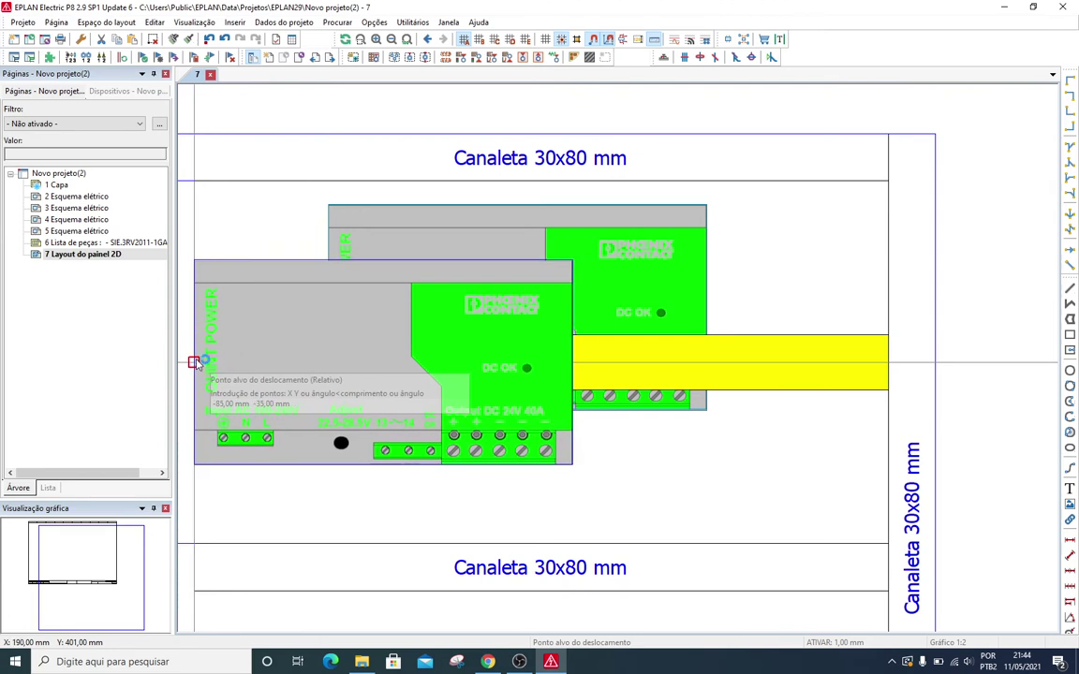
click(194, 362)
Move the power supply 30 mm to the right along the rail with a relative offset of 30 0.
scroll(262, 308, down, 2)
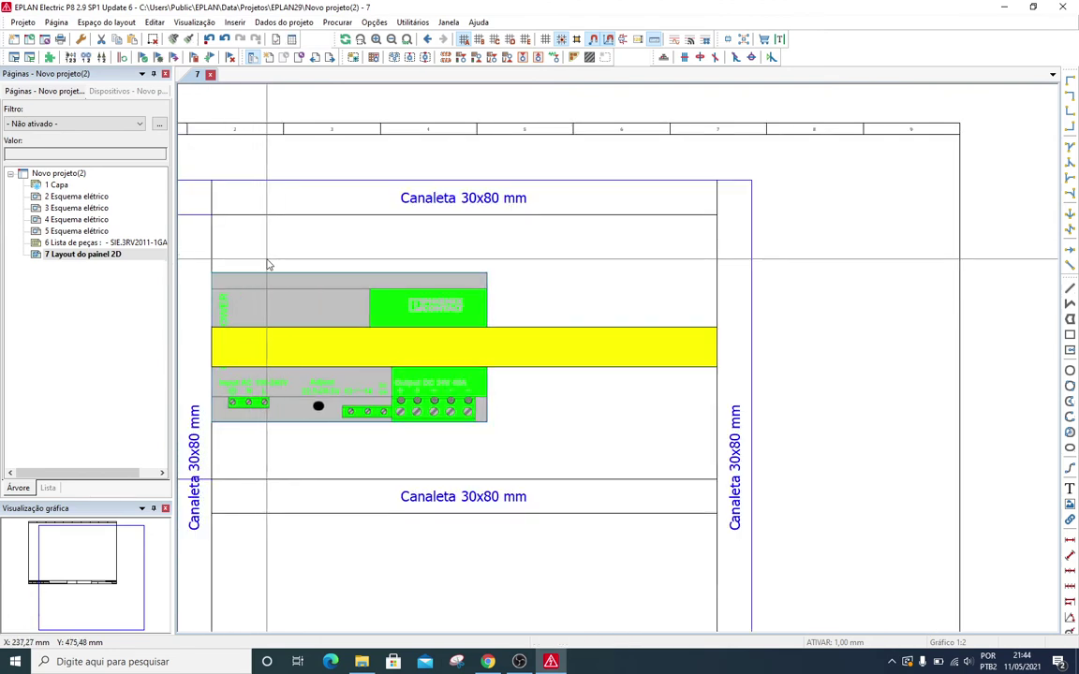
key(v)
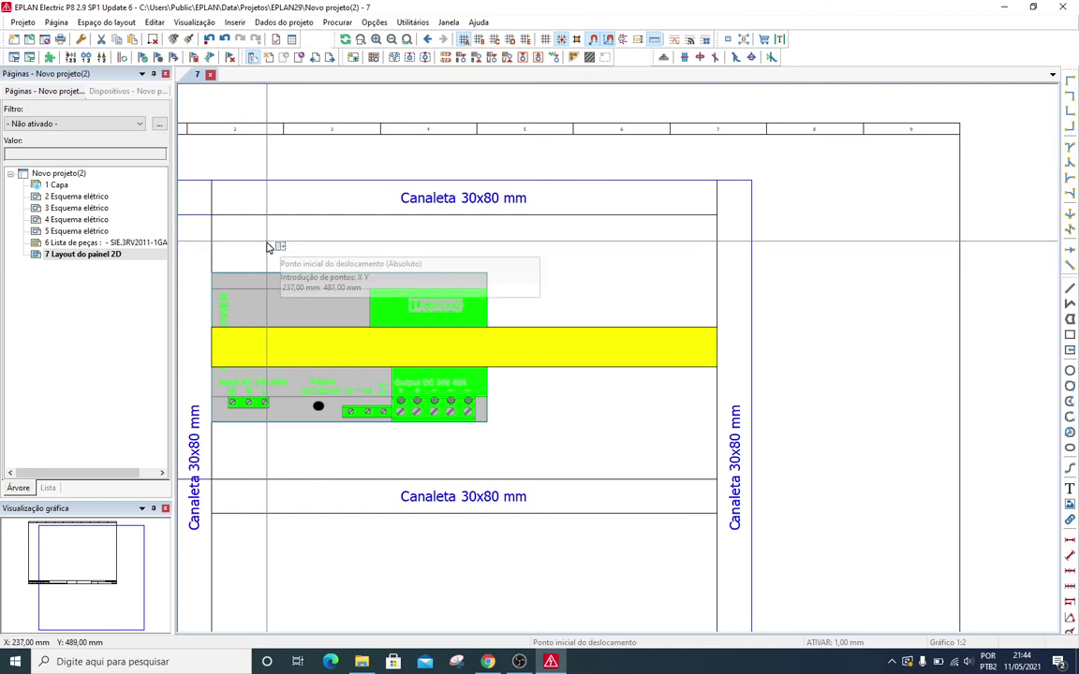
click(278, 245)
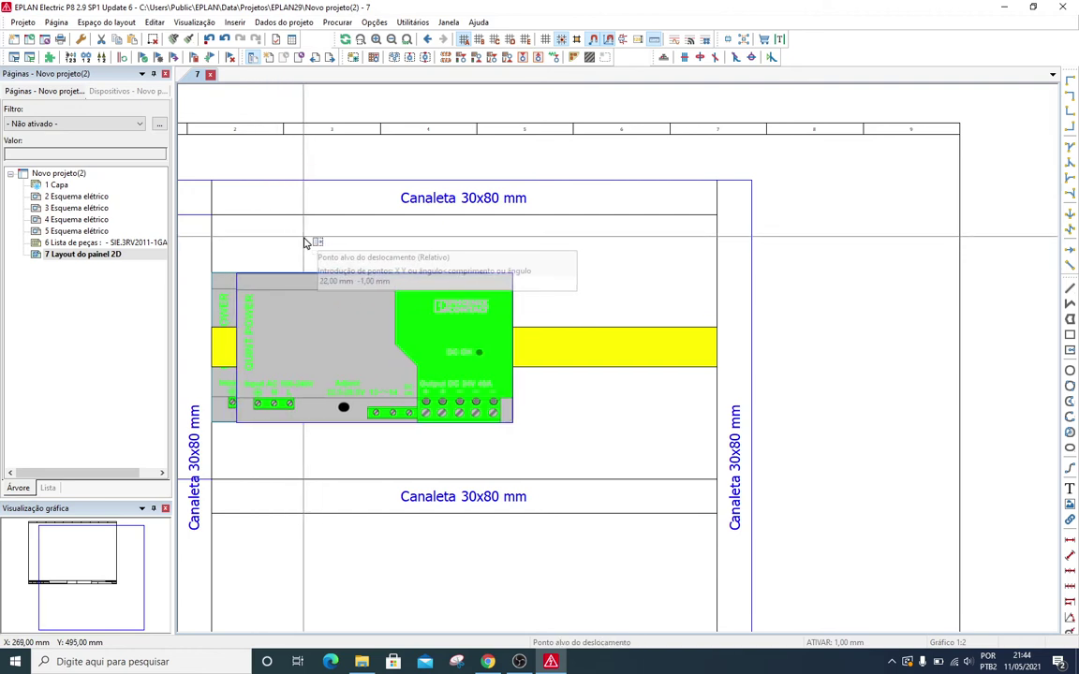
text(30 0)
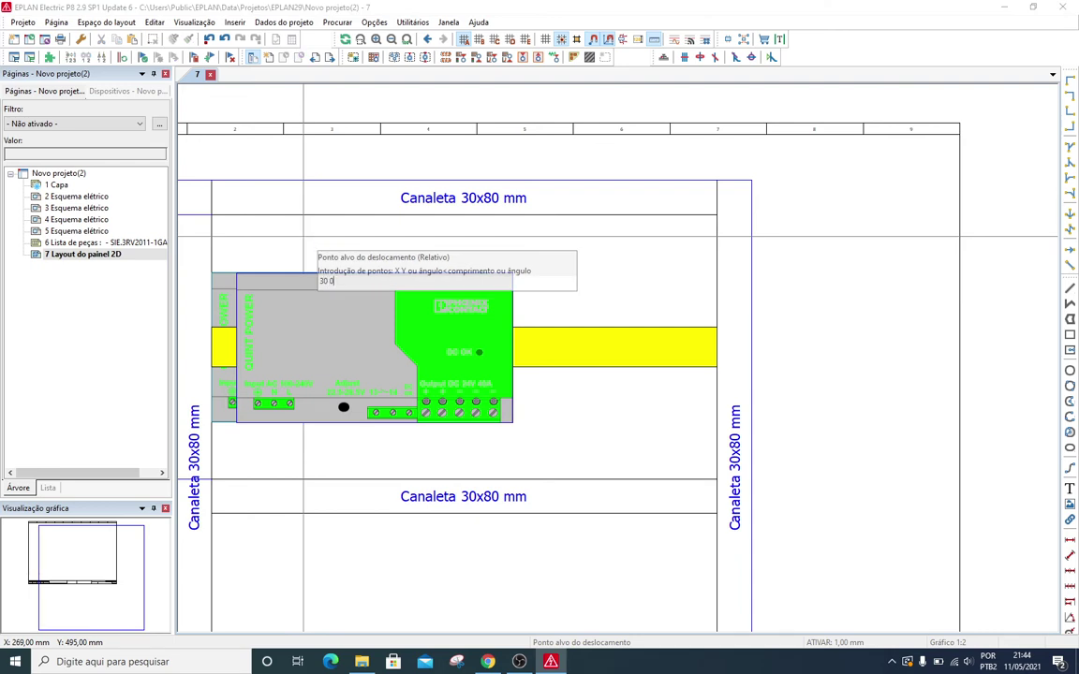
key(Return)
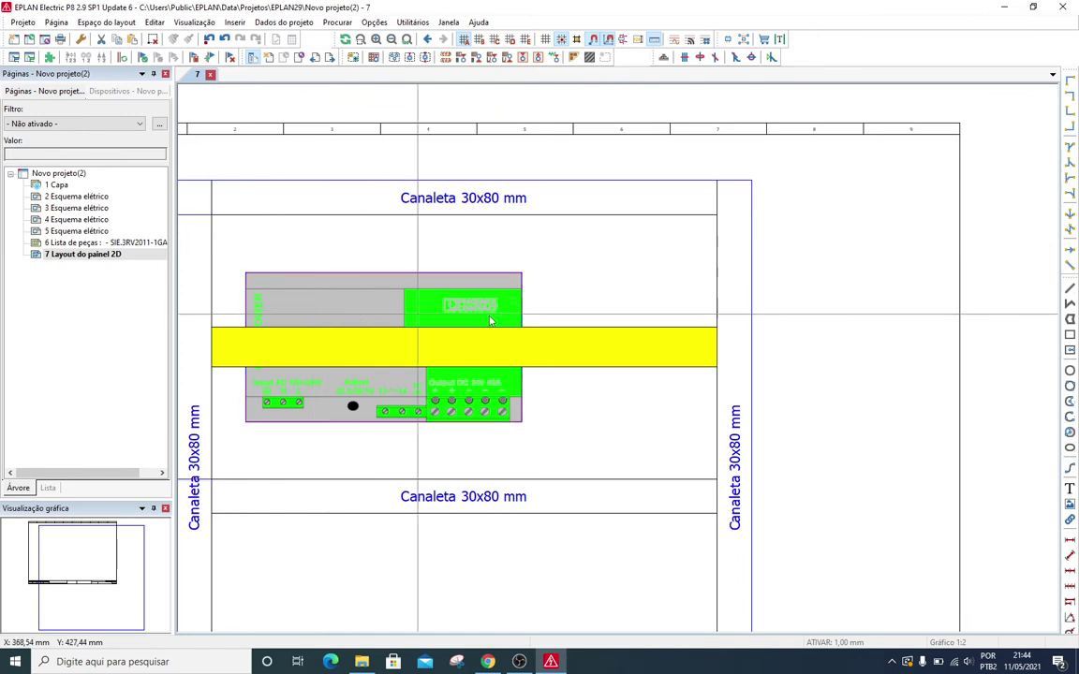
Send the yellow rail to the background so it lies behind the Phoenix Contact power supply.
click(582, 336)
scroll(582, 337, down, 1)
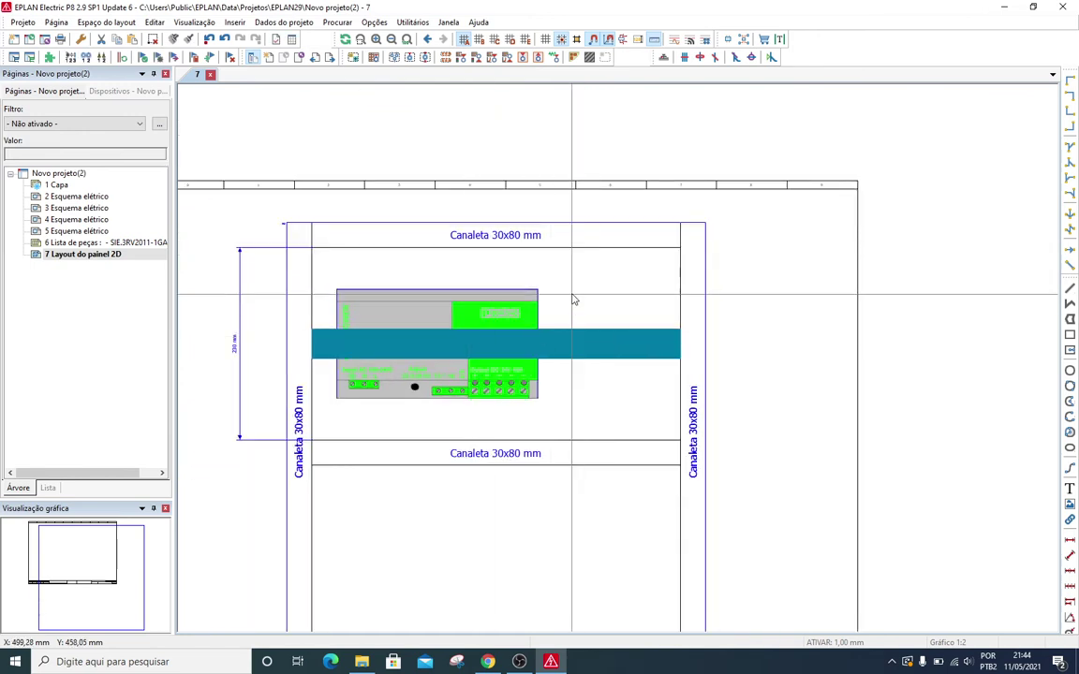
click(154, 22)
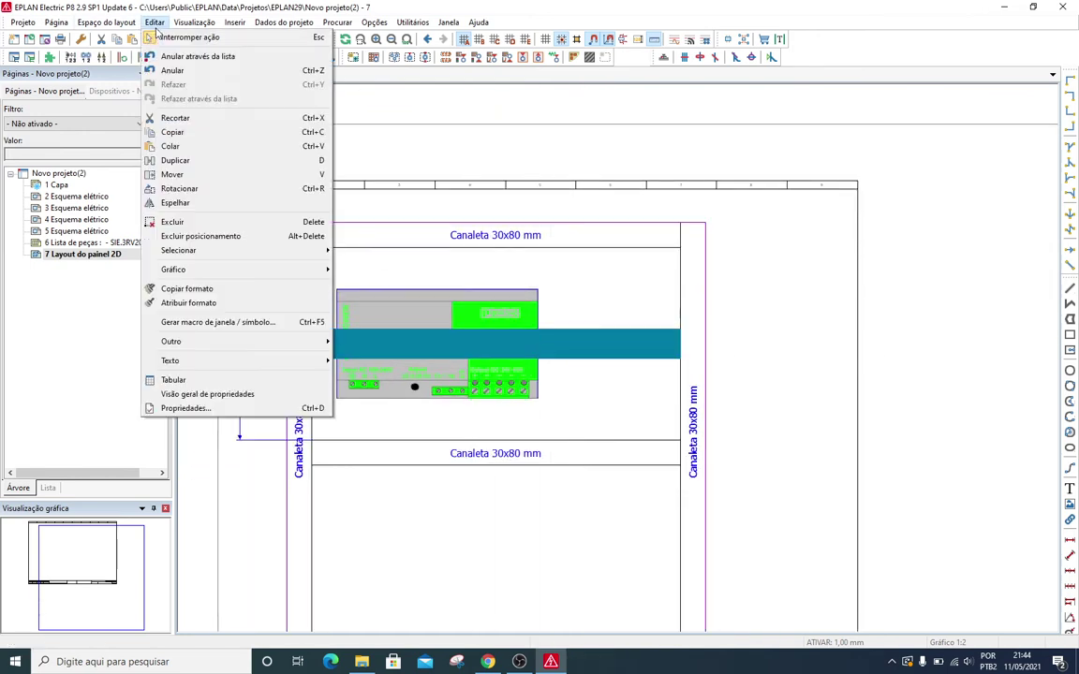
mouse_move(225, 274)
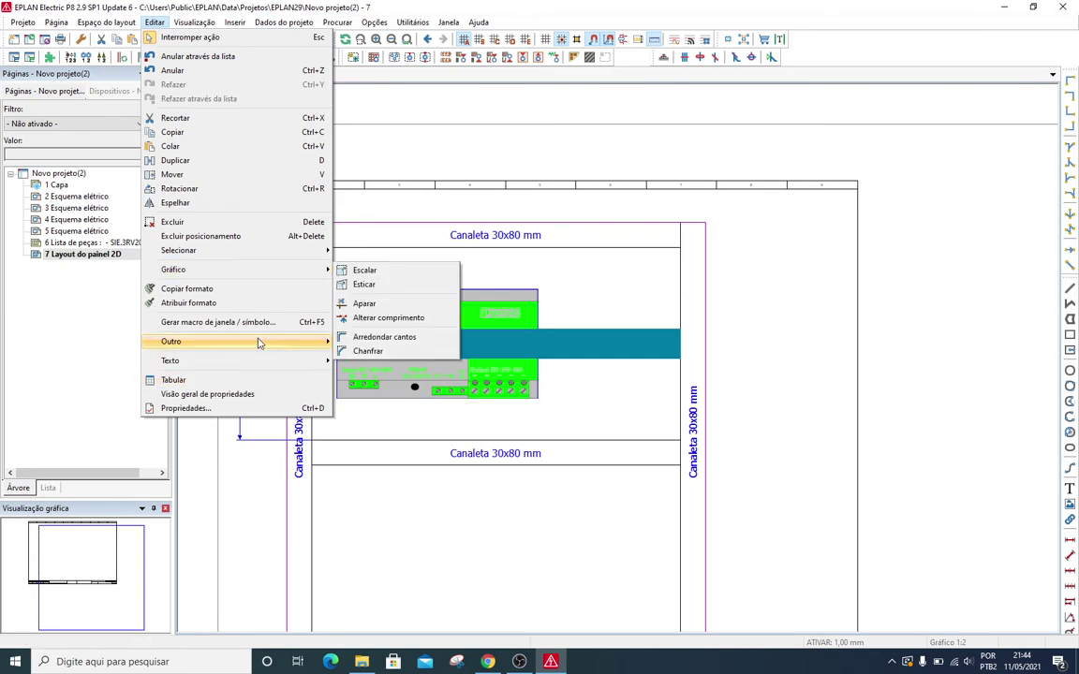
mouse_move(260, 343)
click(387, 237)
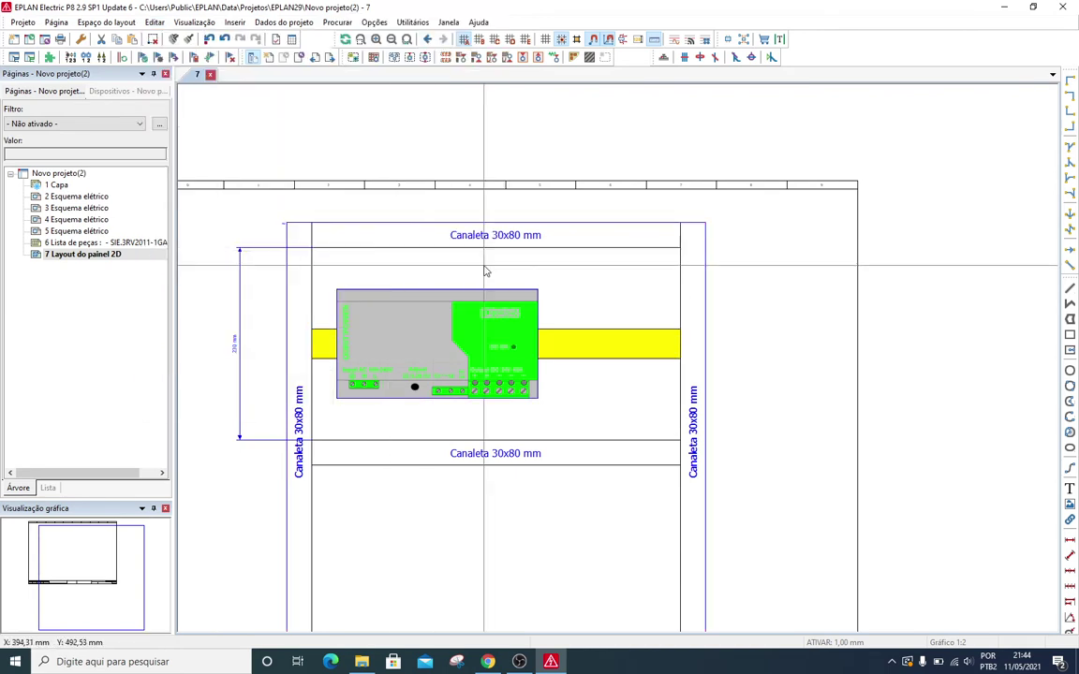
Dimension the vertical gap between the power supply's upper-right corner and the upper horizontal duct, beside the device.
scroll(391, 277, up, 4)
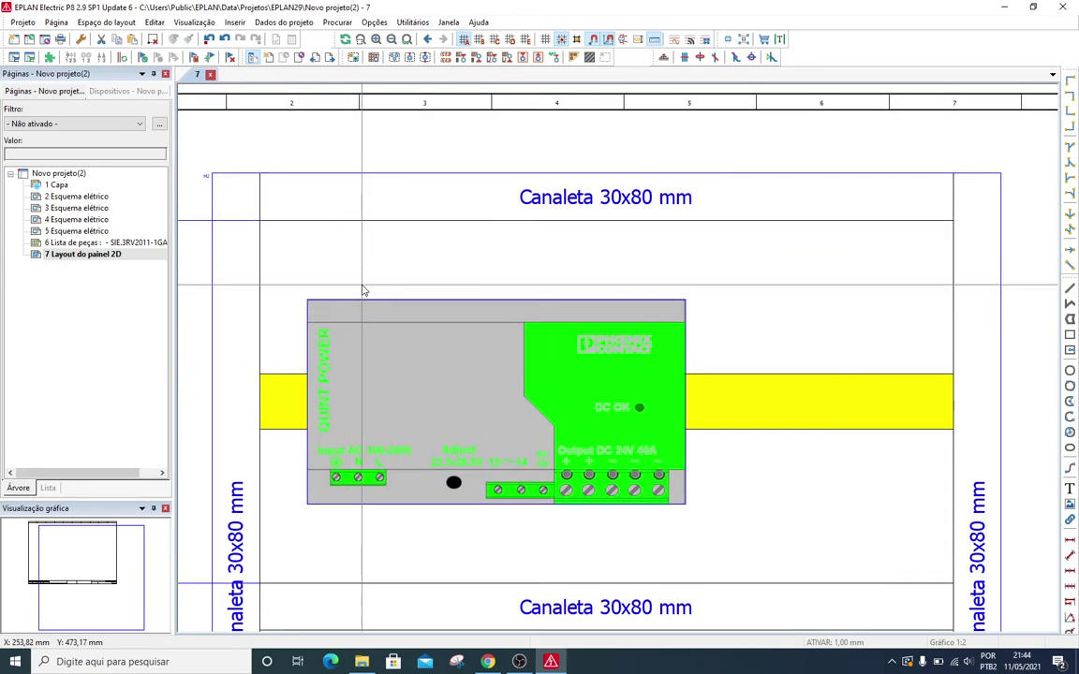
middle_drag(494, 288, 531, 307)
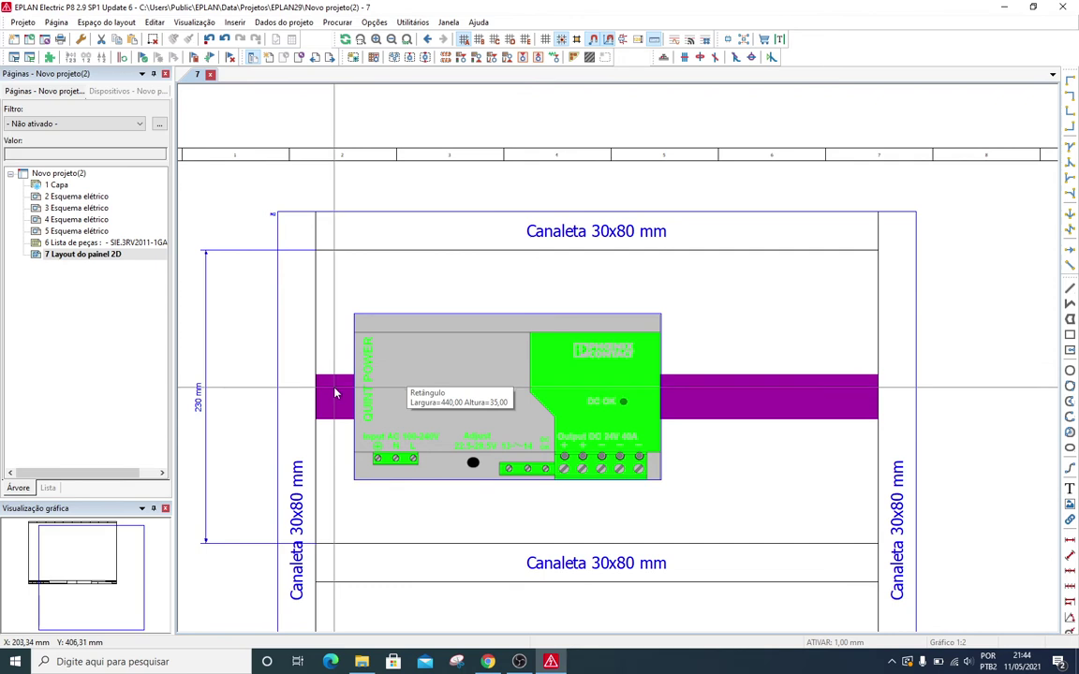
scroll(323, 380, down, 1)
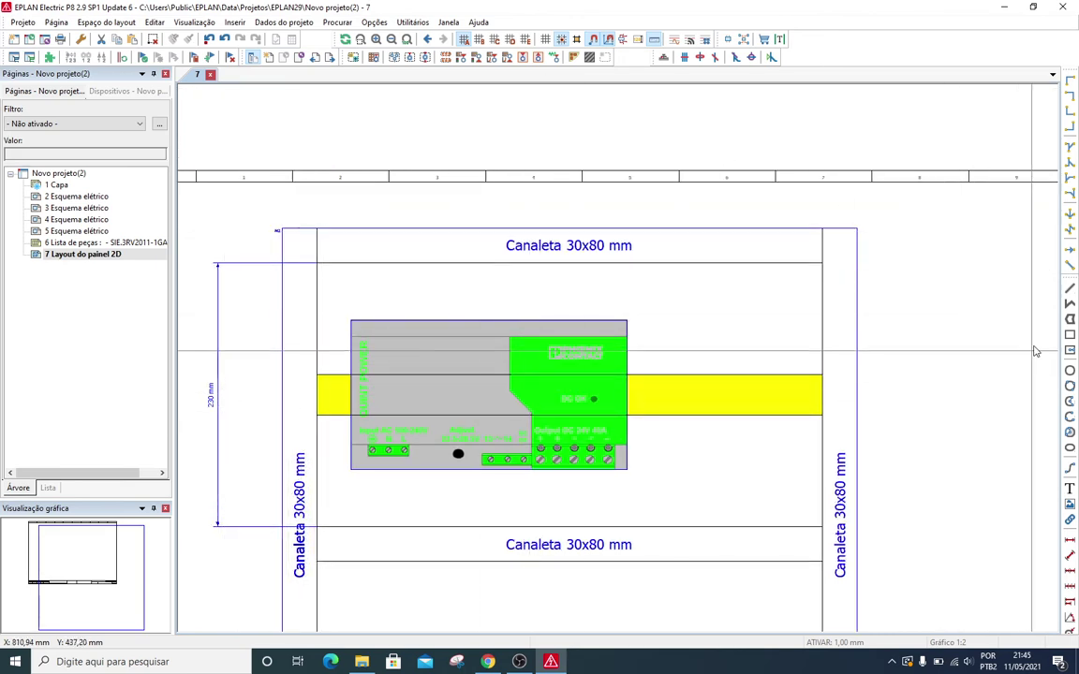
click(1070, 539)
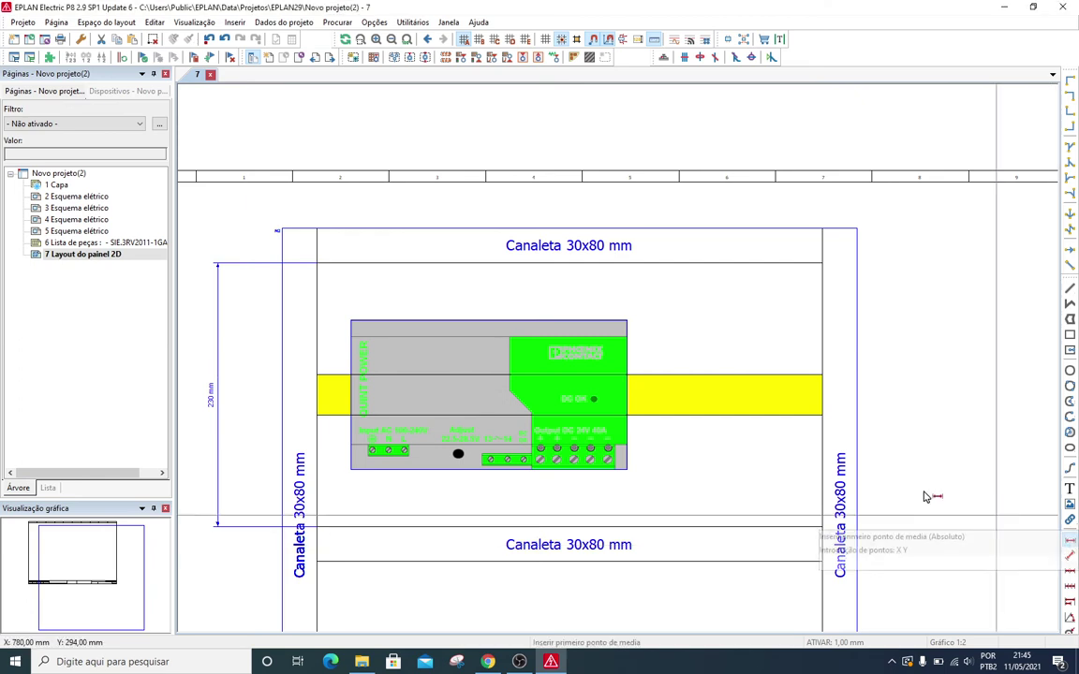
click(627, 320)
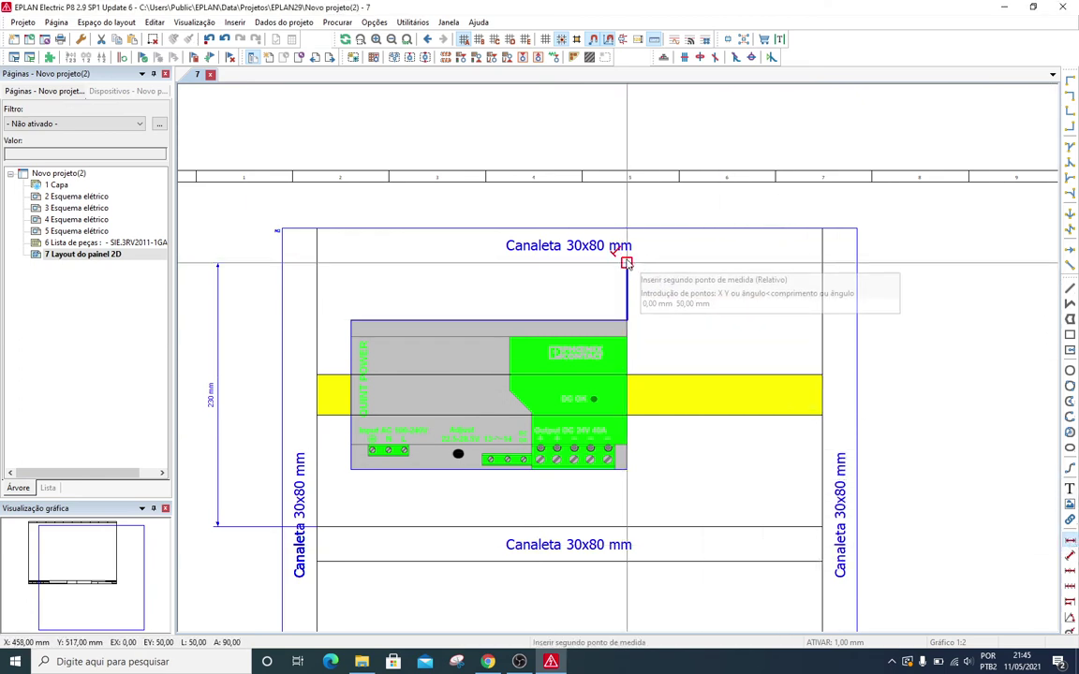
click(629, 265)
click(659, 282)
Dimension the vertical gap below the power supply's lower-right corner and extend the dimension's end point to the lower horizontal duct.
scroll(659, 282, up, 2)
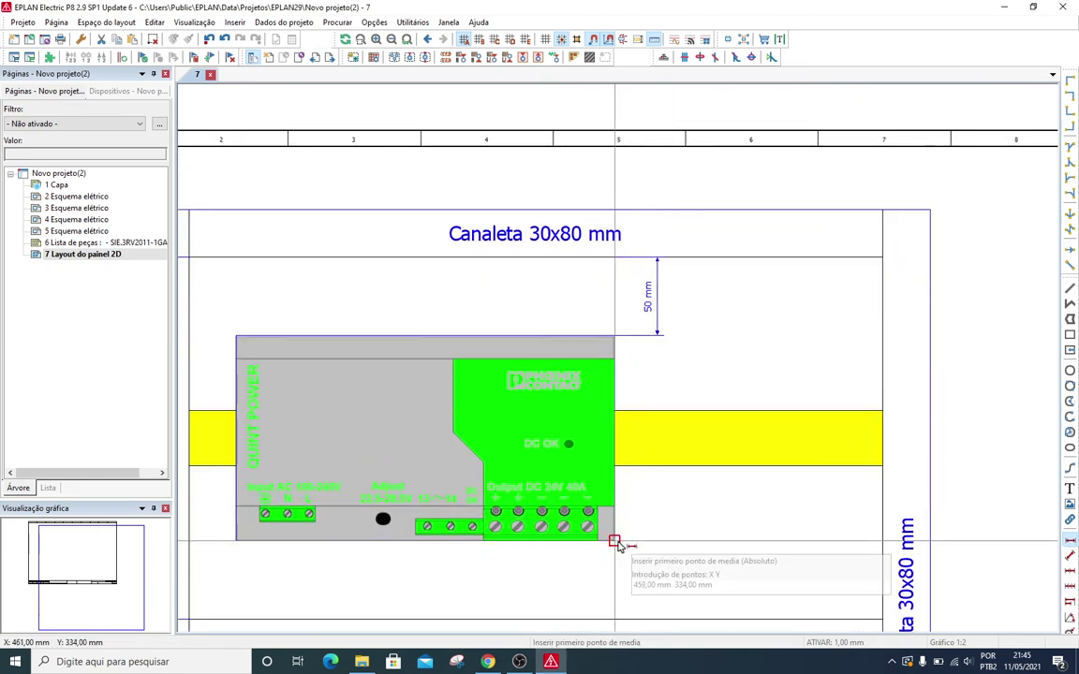
click(615, 540)
click(633, 607)
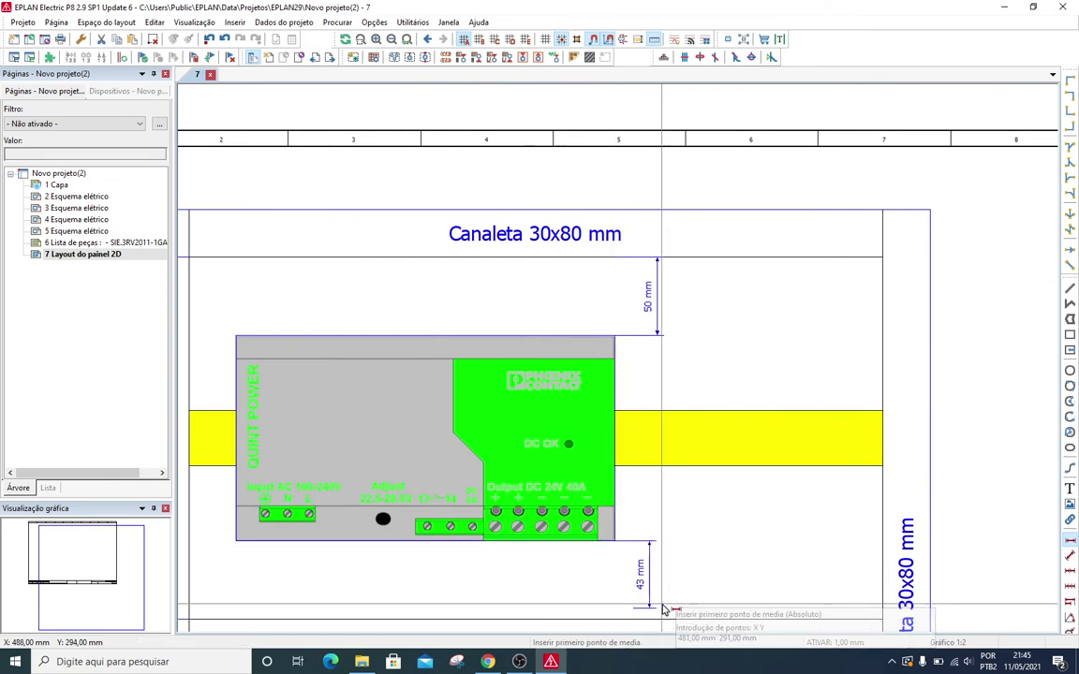
click(638, 609)
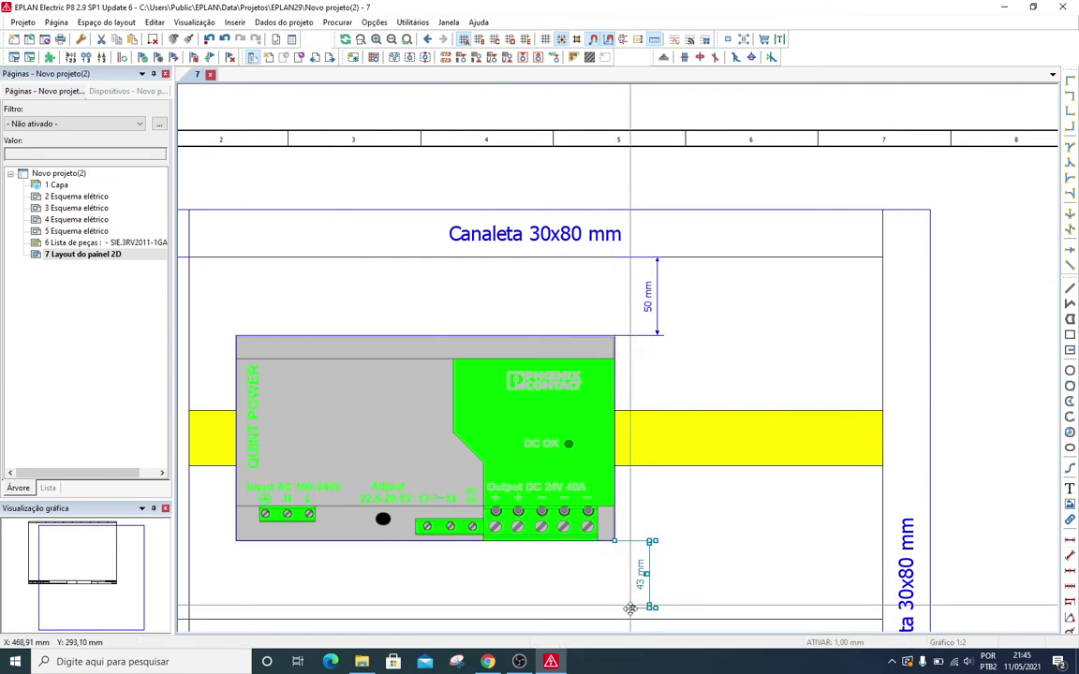
drag(633, 608, 605, 619)
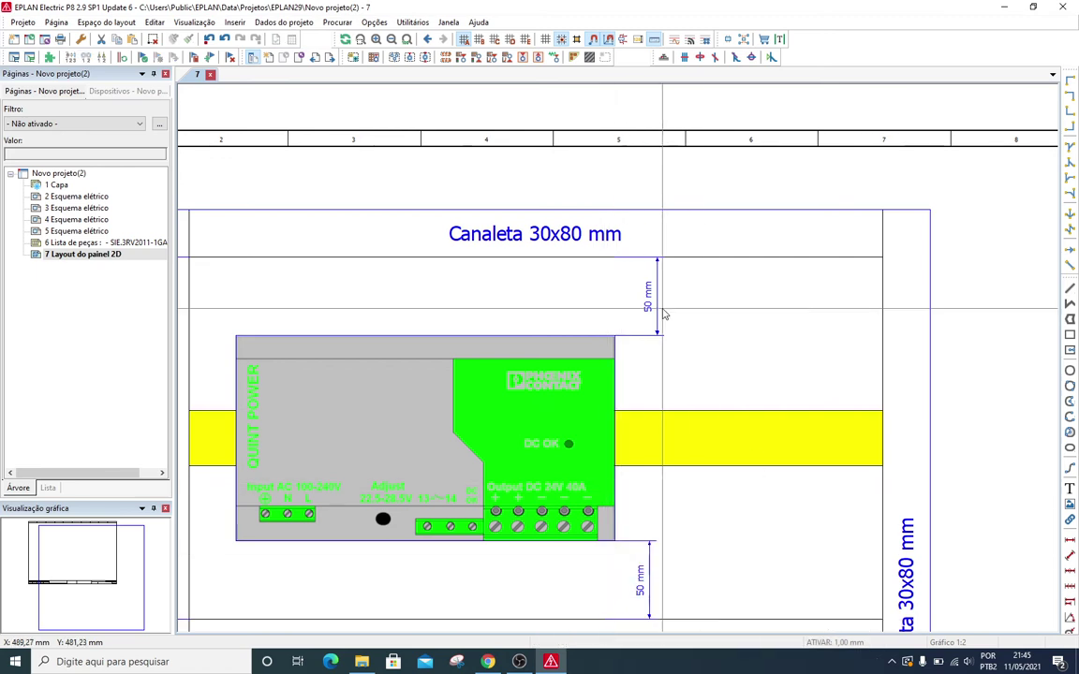
Delete the two gap dimensions above and below the power supply.
scroll(701, 406, down, 1)
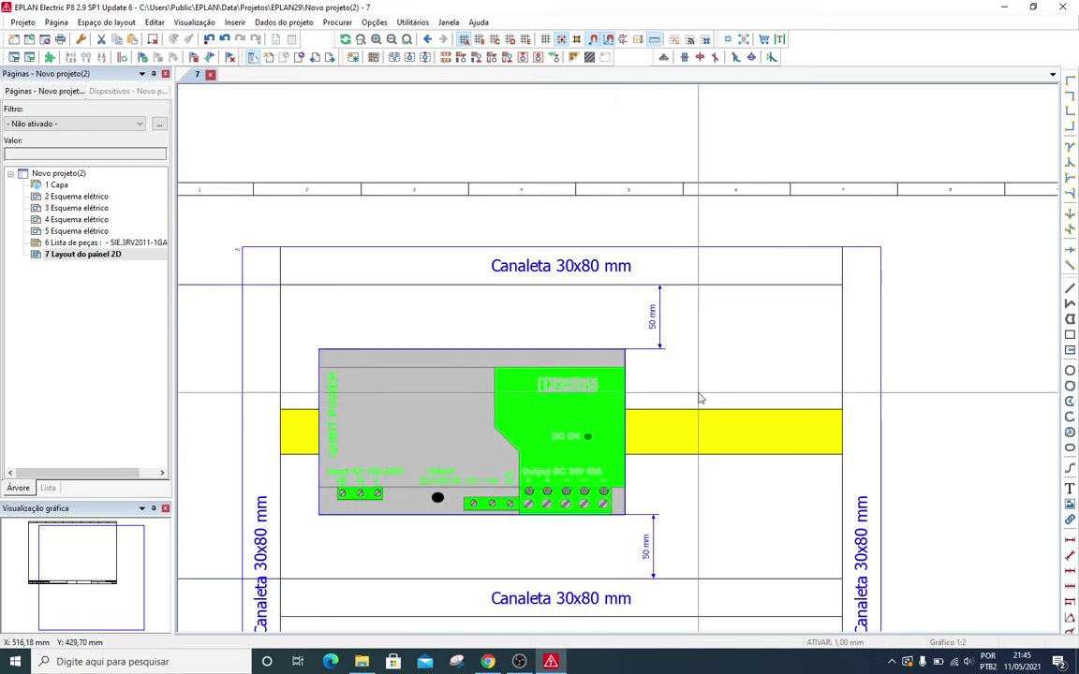
drag(699, 379, 662, 339)
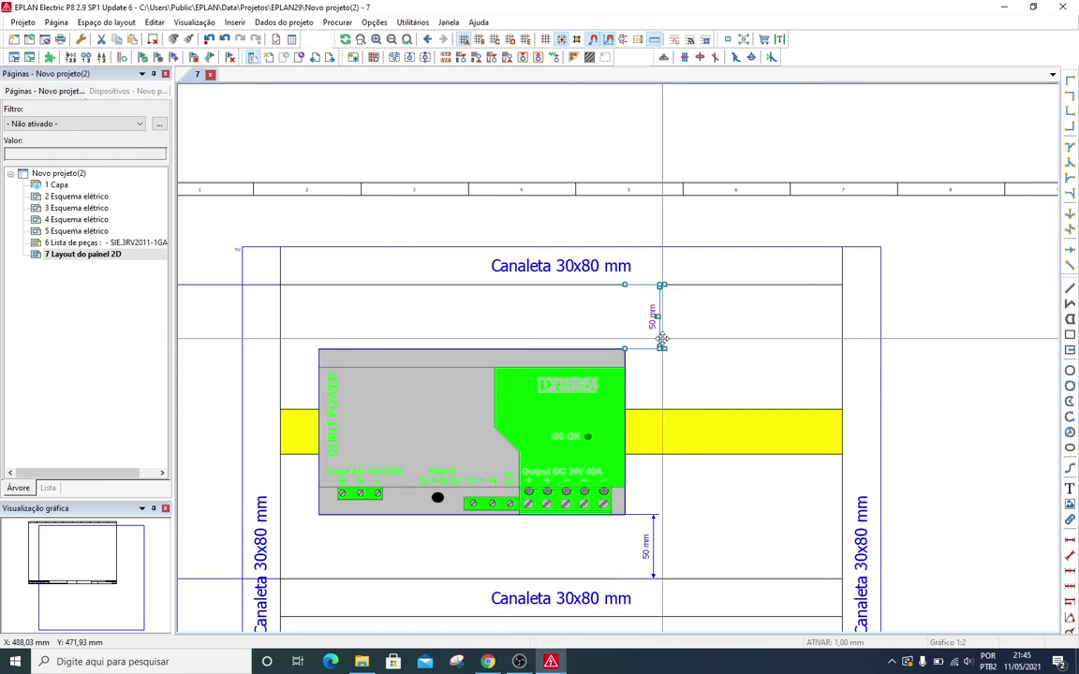
click(641, 541)
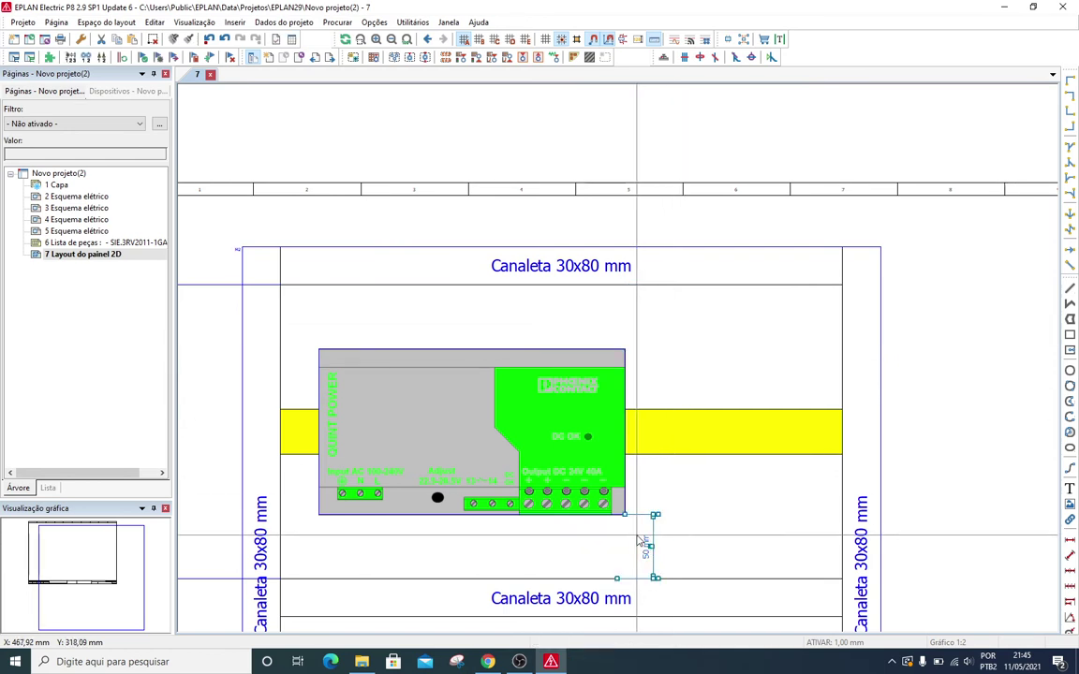
scroll(601, 377, down, 1)
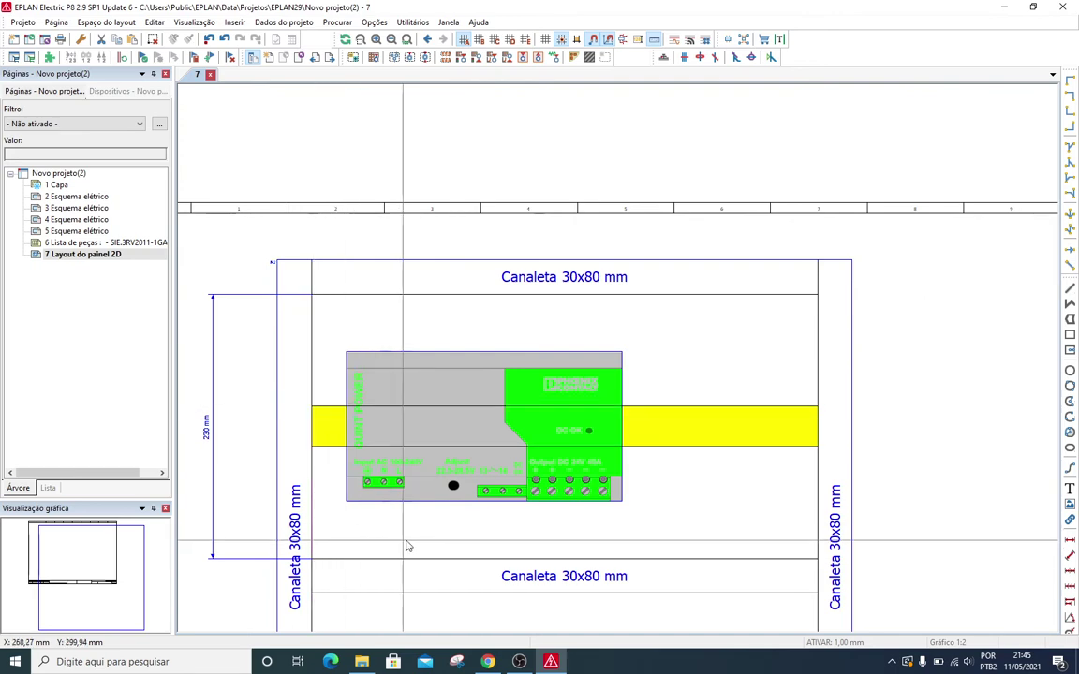
scroll(405, 543, up, 1)
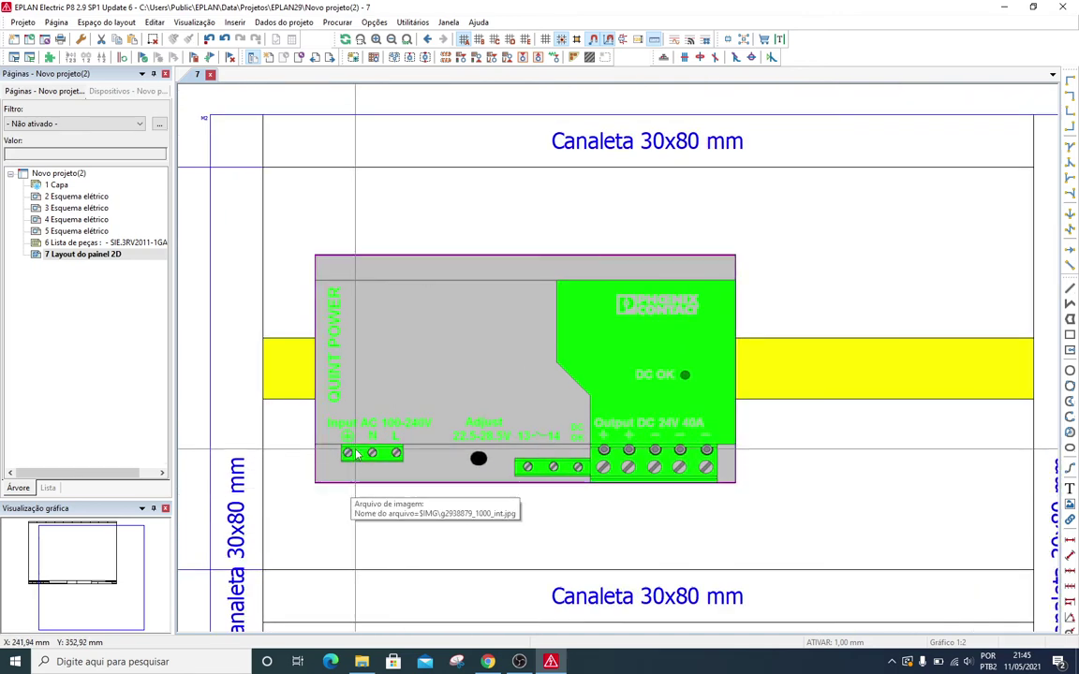
scroll(374, 492, down, 1)
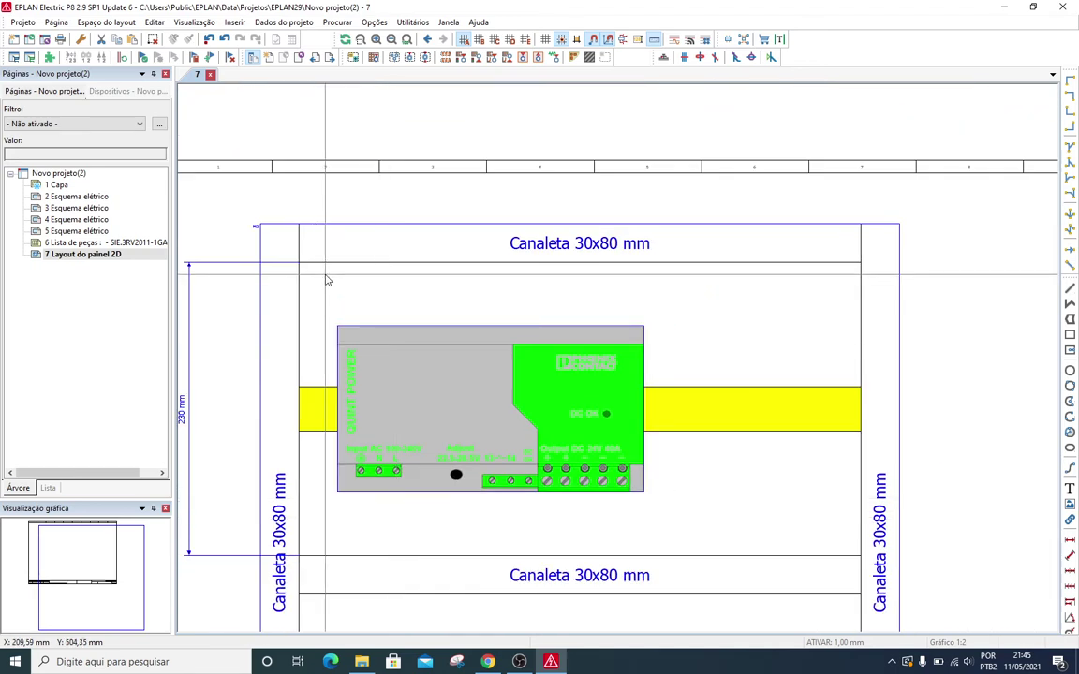
click(325, 276)
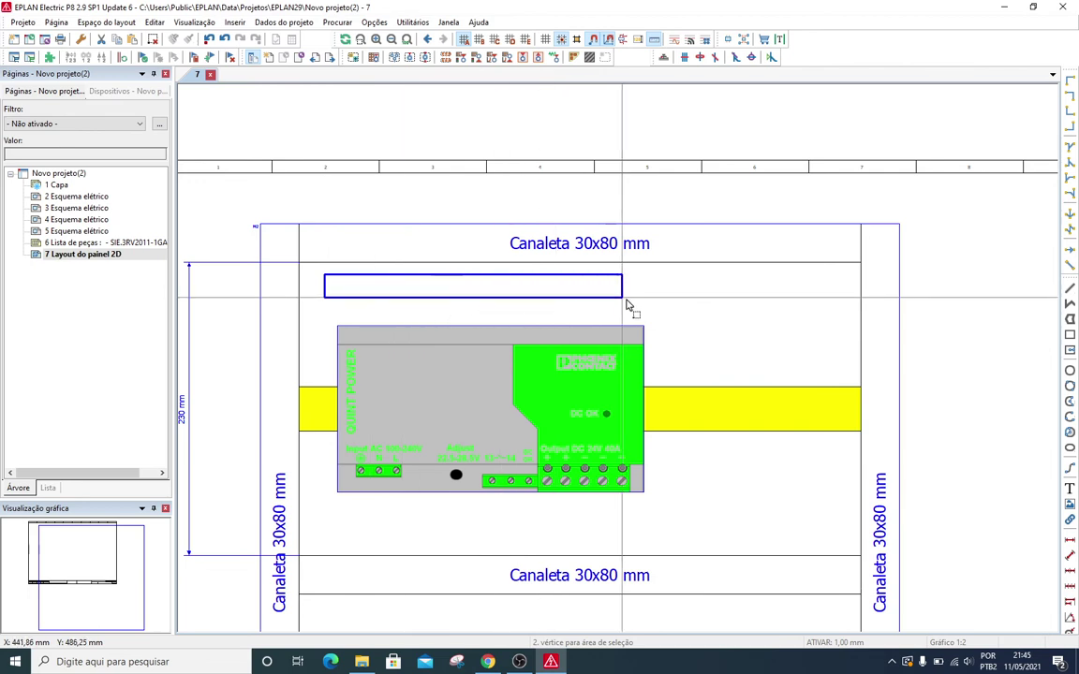
click(665, 317)
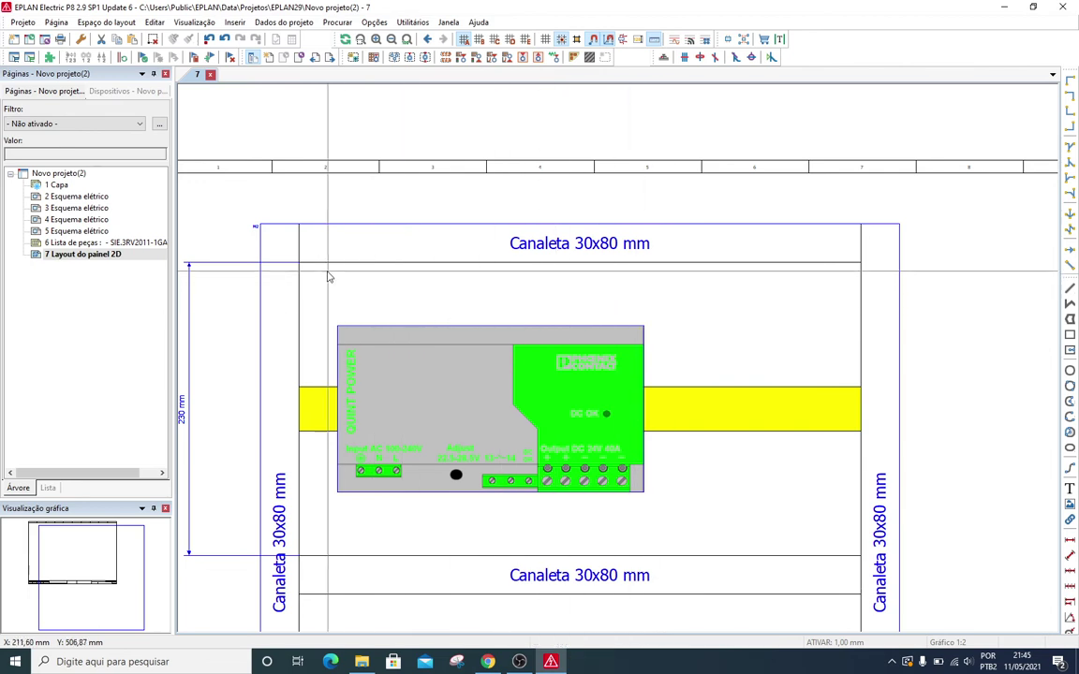
click(325, 274)
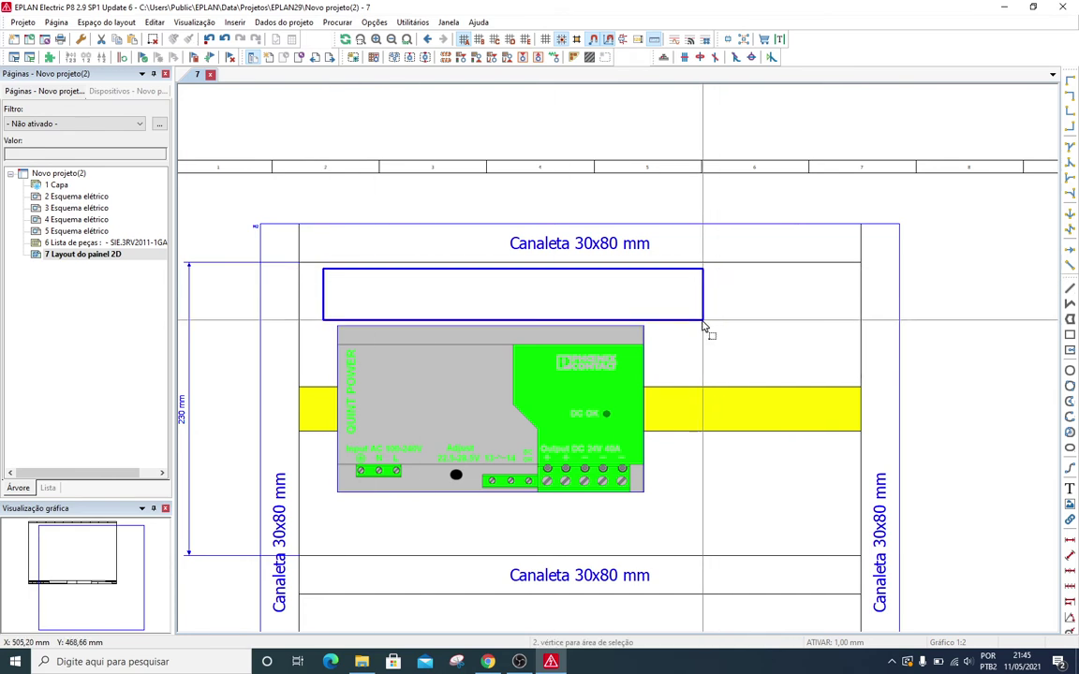
click(703, 325)
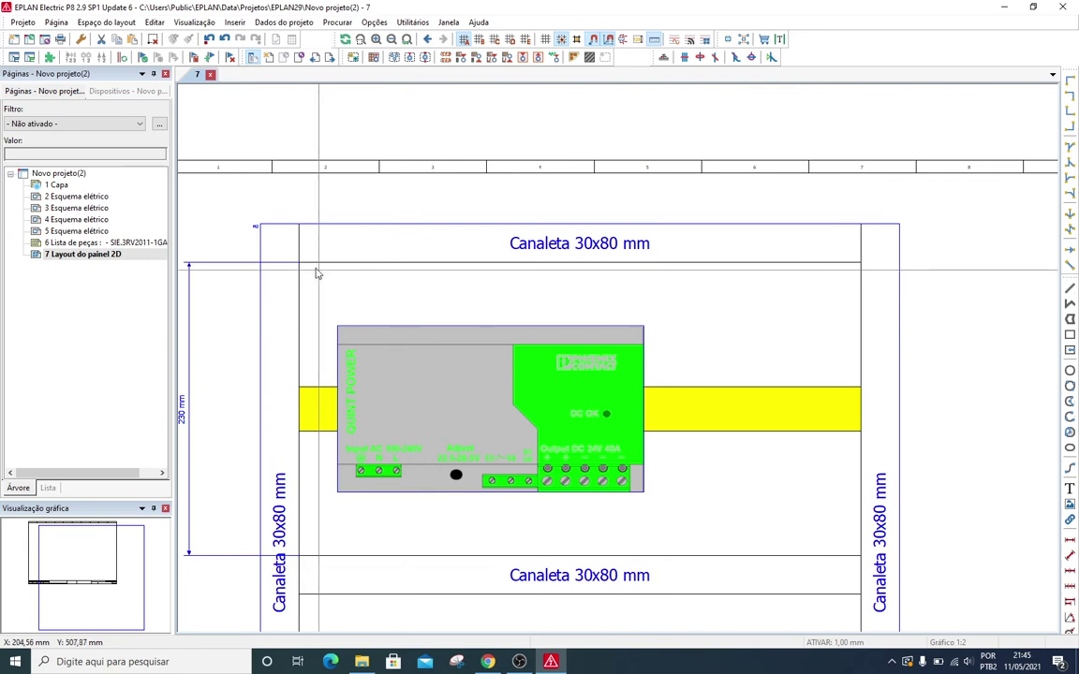
click(314, 286)
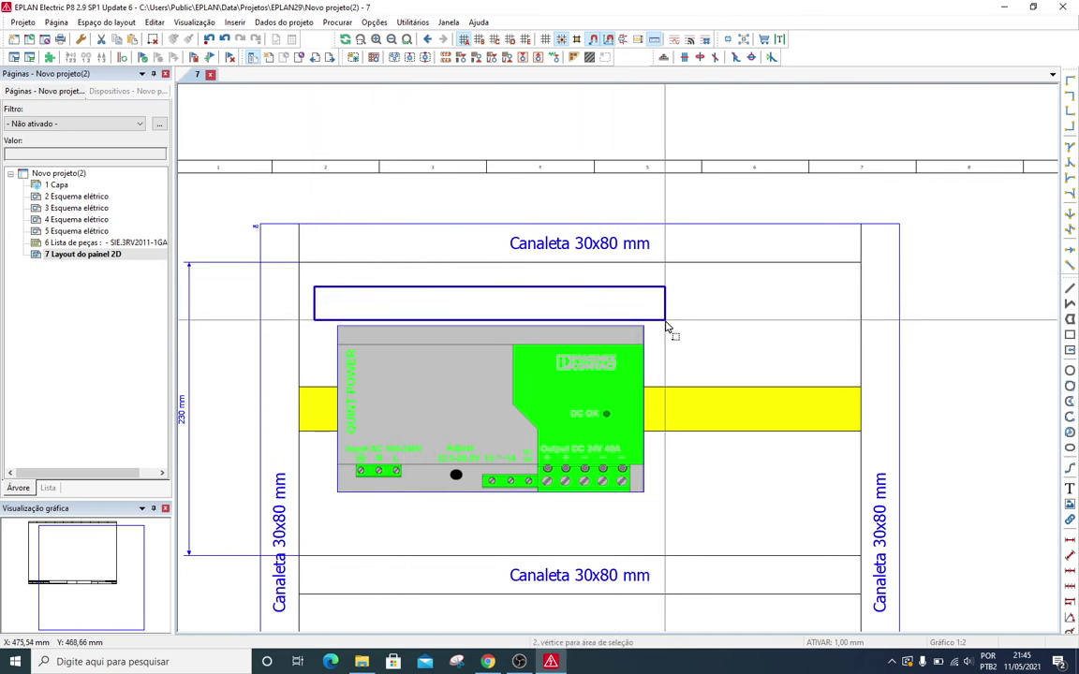
click(666, 325)
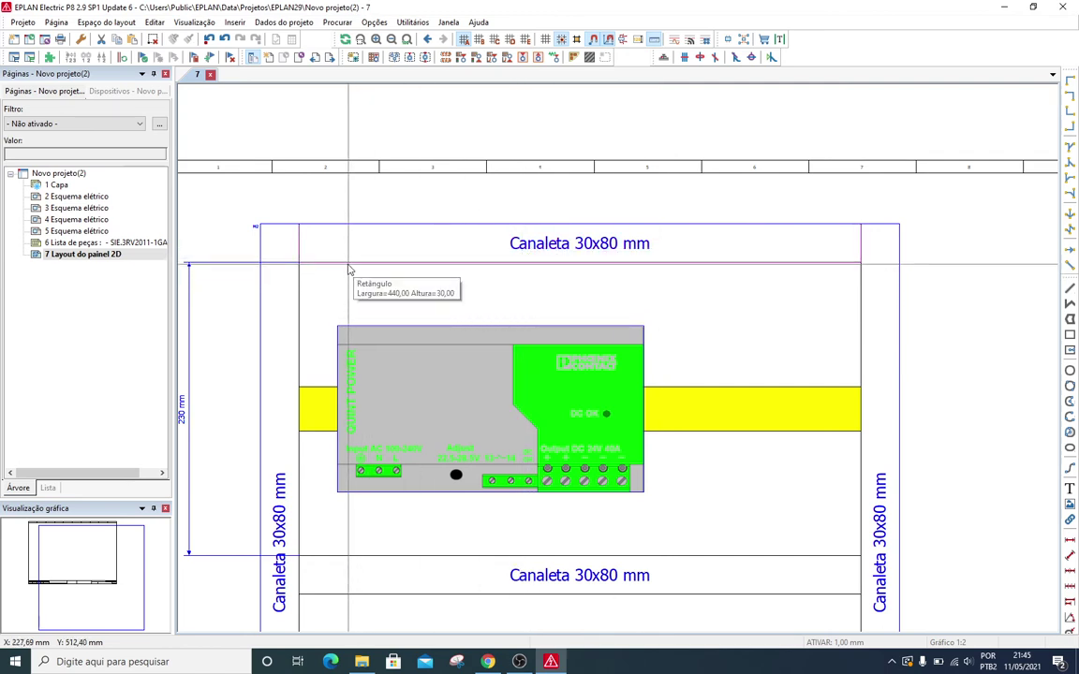
Move the upper horizontal wiring duct with its label down to just above the power supply.
click(541, 278)
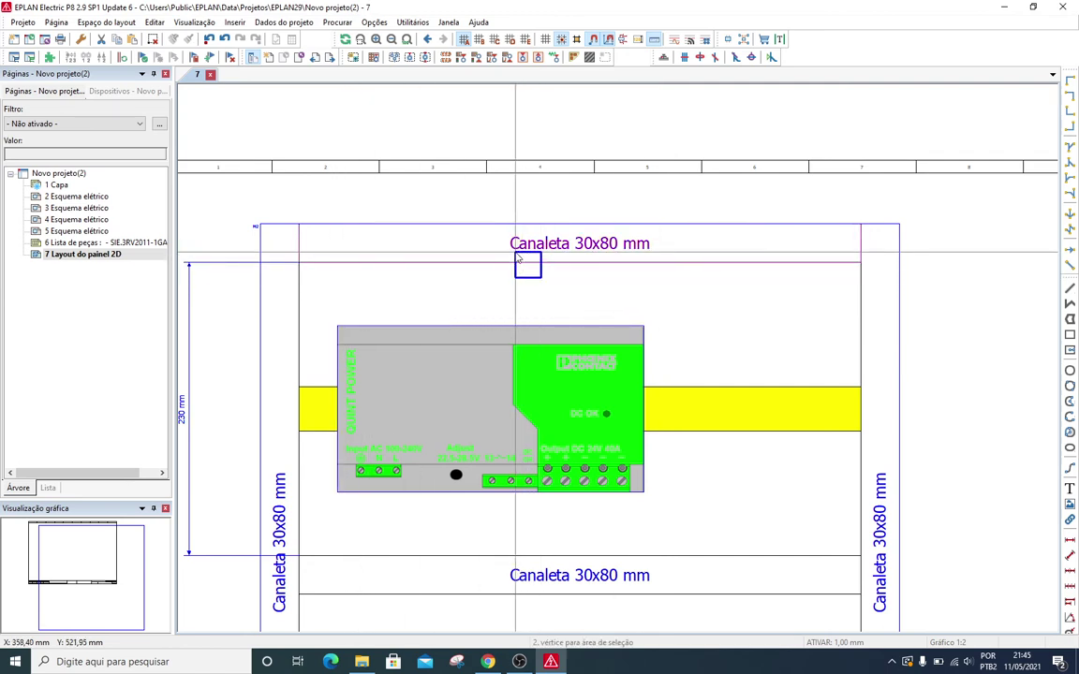
drag(515, 251, 495, 307)
scroll(338, 309, up, 3)
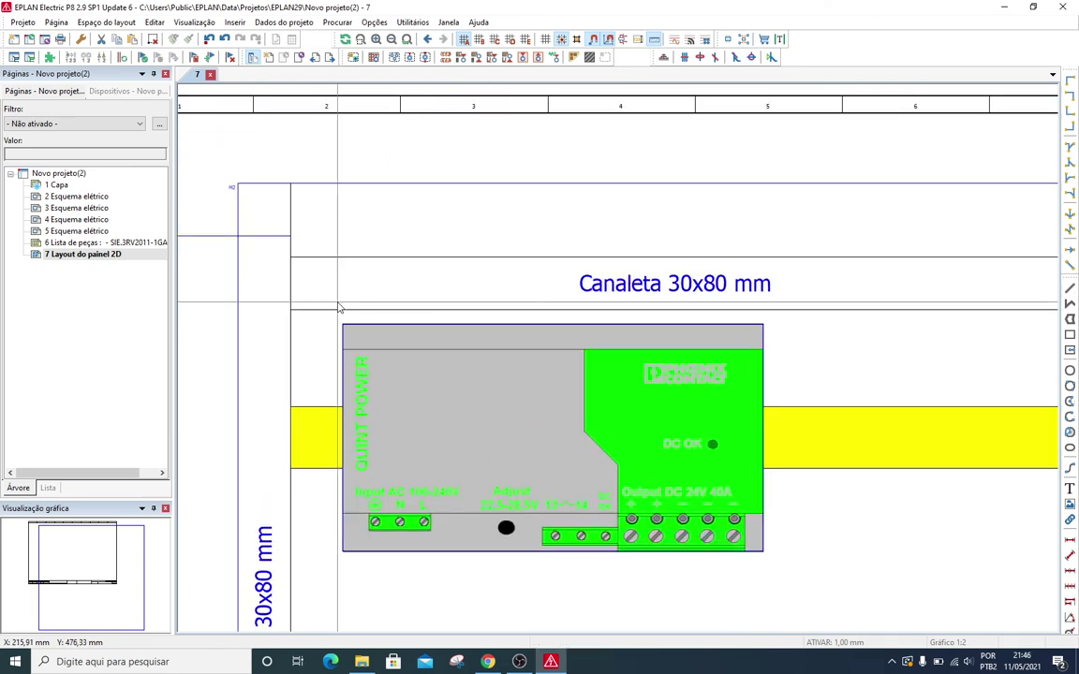
click(329, 296)
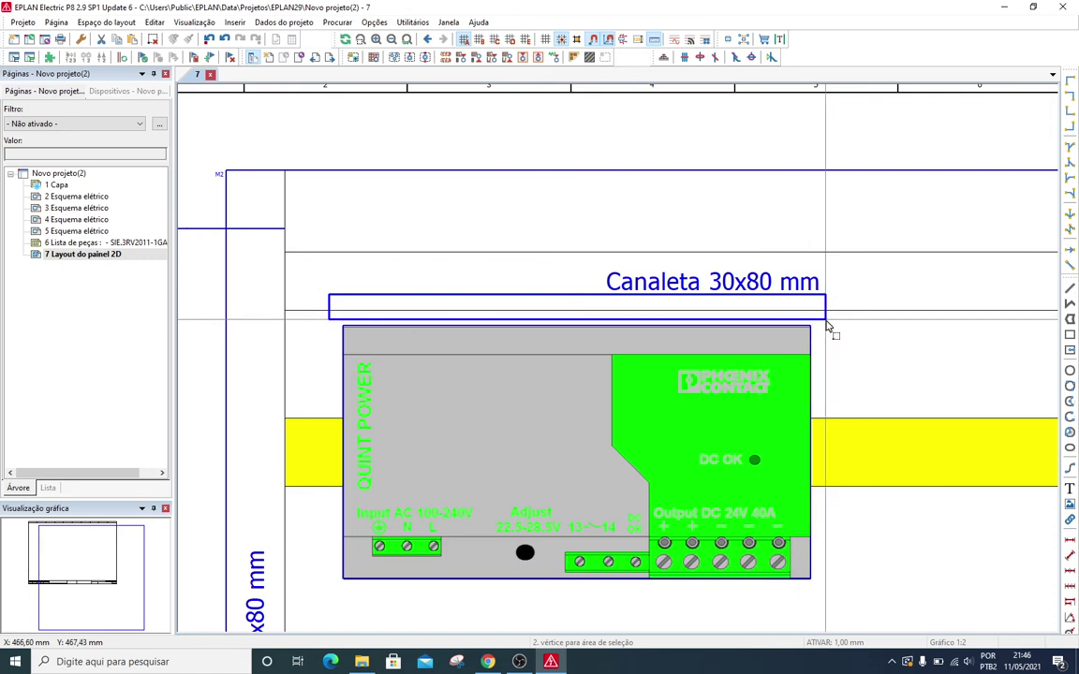
scroll(684, 314, down, 4)
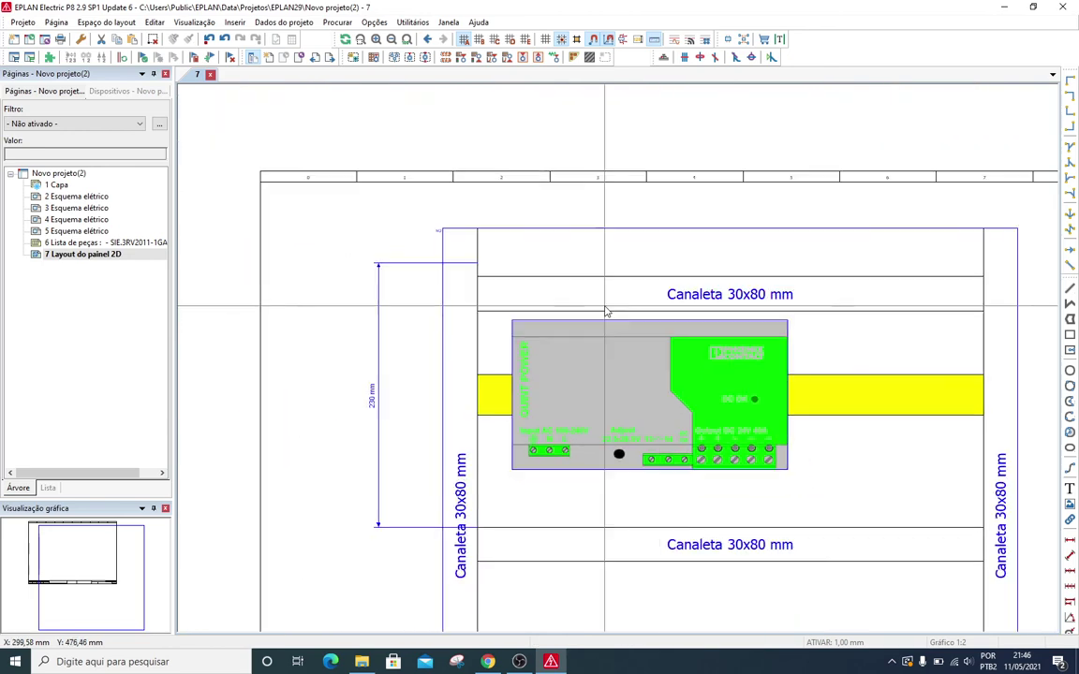
scroll(603, 313, up, 4)
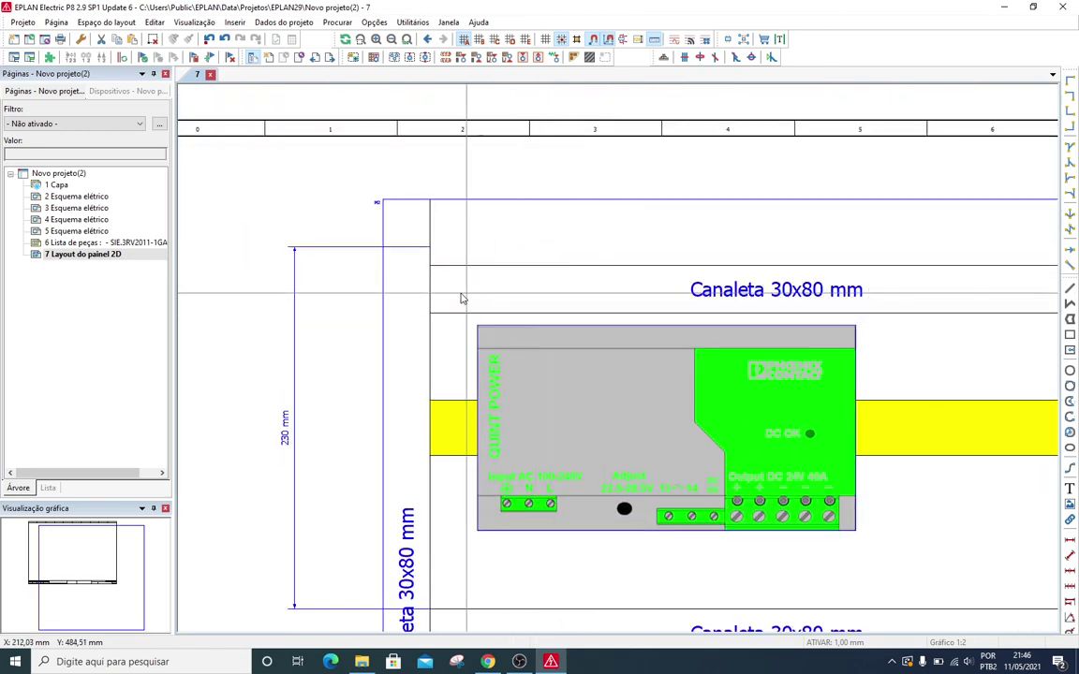
scroll(513, 265, down, 1)
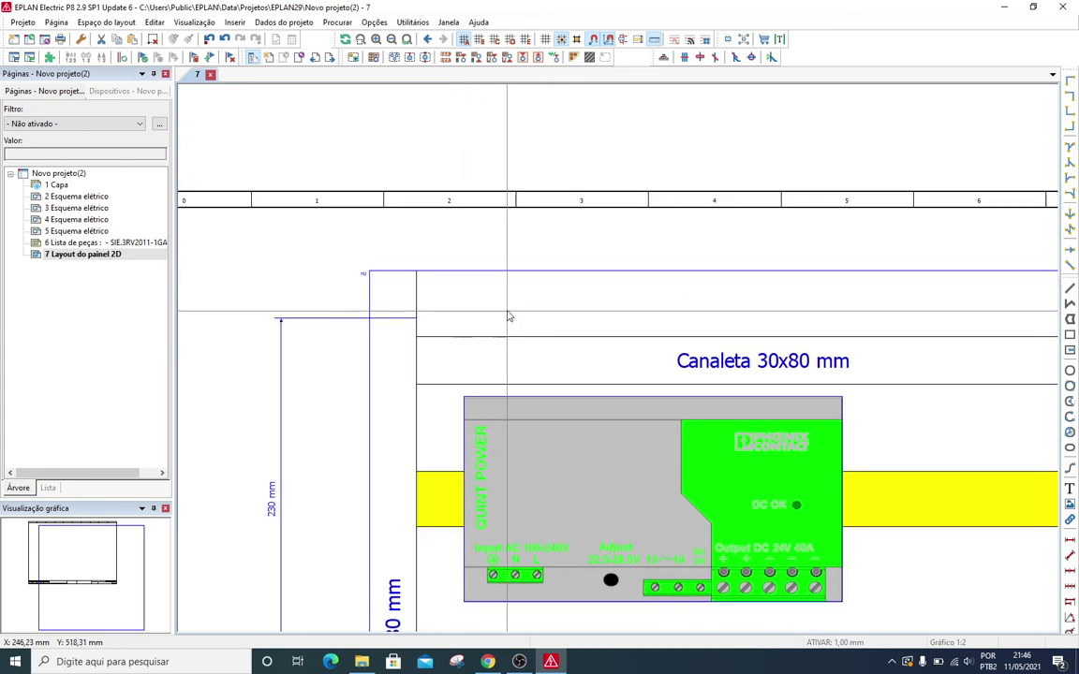
scroll(511, 311, down, 1)
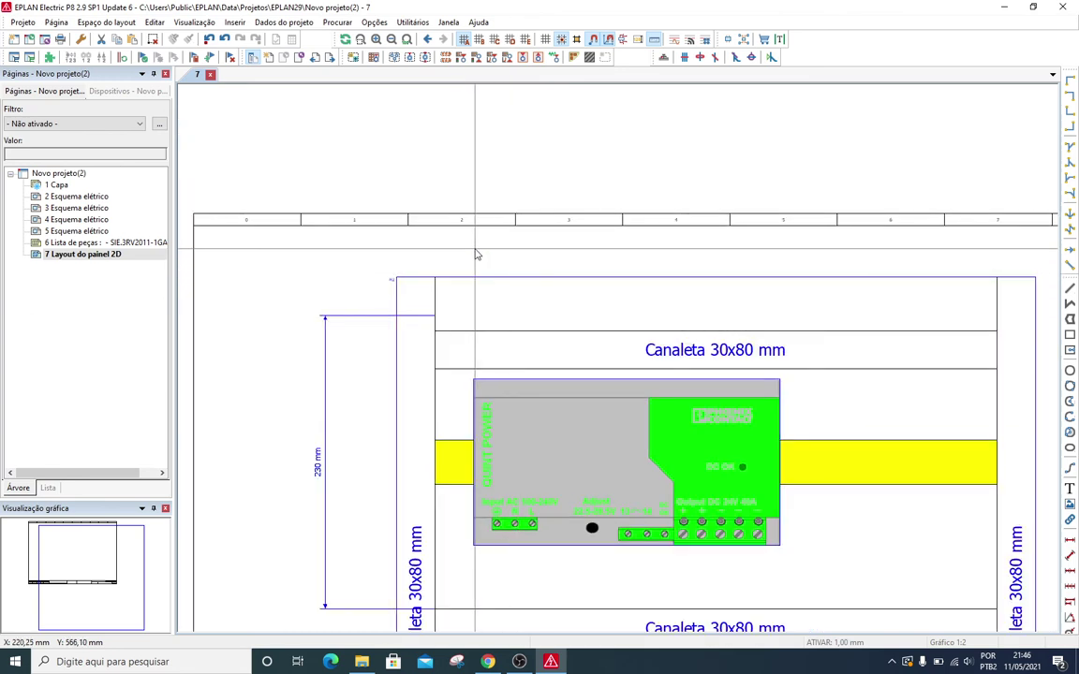
drag(475, 290, 814, 382)
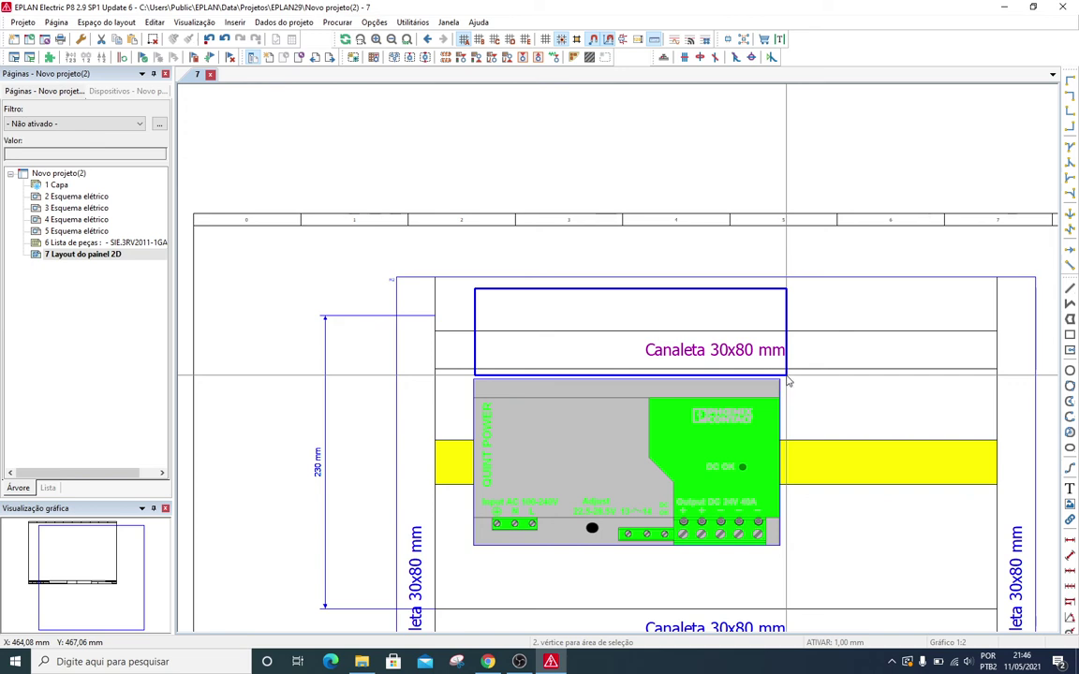
drag(786, 375, 787, 377)
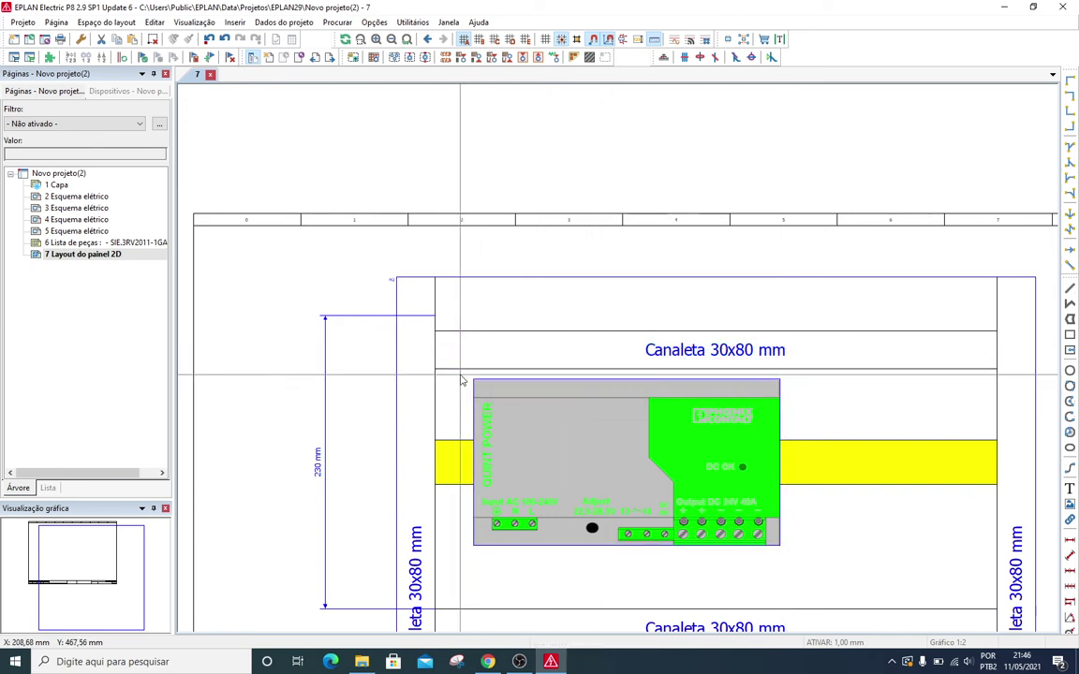
Undo the last move of the upper horizontal duct and its label.
key(ctrl+z)
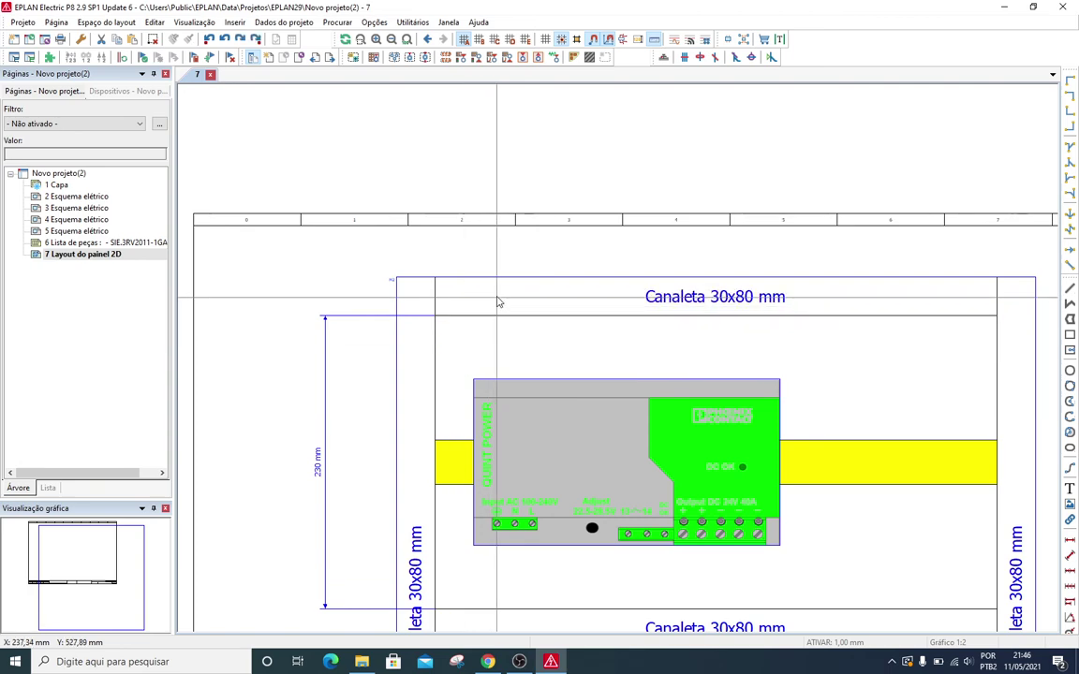
Examine the vertical clearances between the power supply and the wiring ducts above and below it.
scroll(610, 374, down, 2)
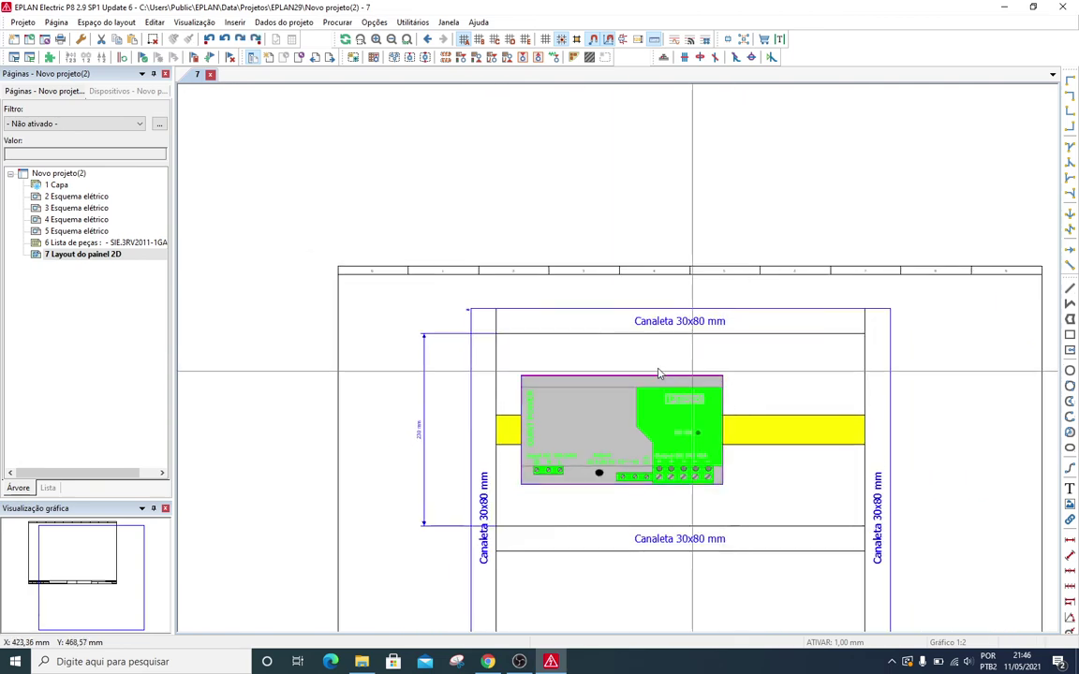
scroll(645, 371, up, 3)
scroll(644, 371, down, 1)
scroll(641, 369, down, 1)
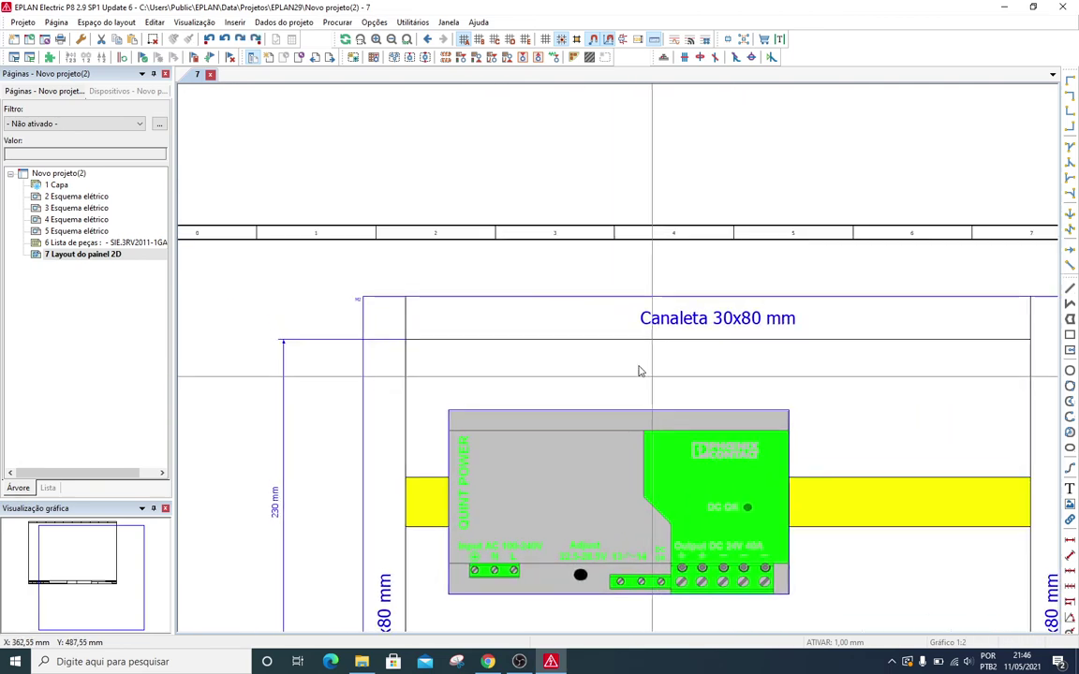
scroll(442, 339, down, 1)
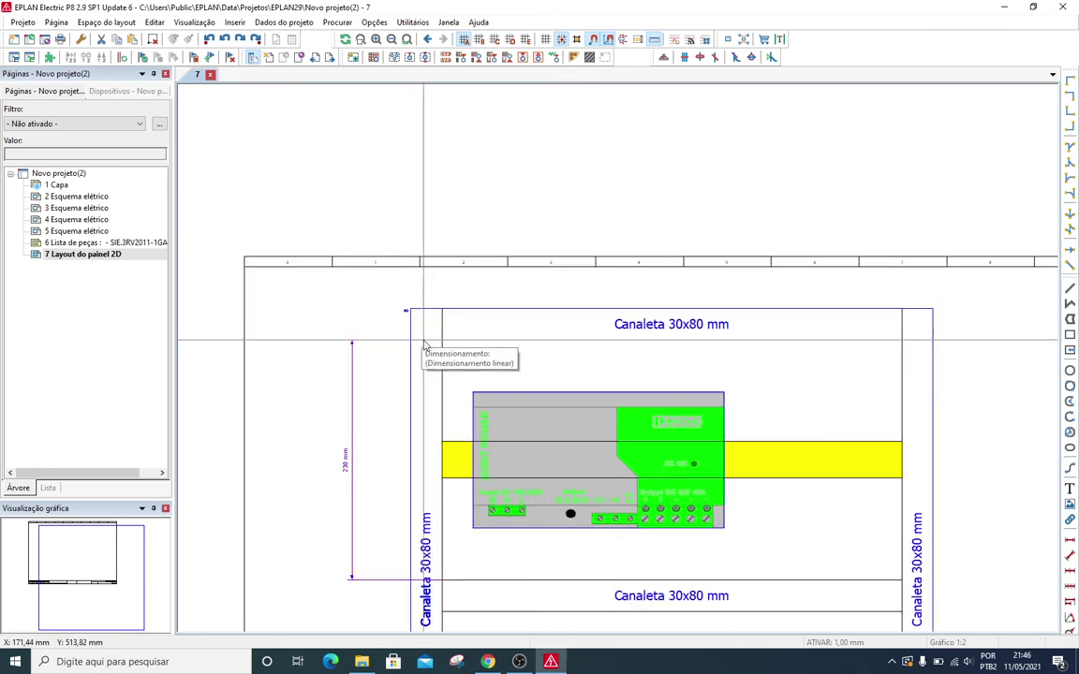
scroll(508, 420, up, 3)
scroll(618, 332, down, 1)
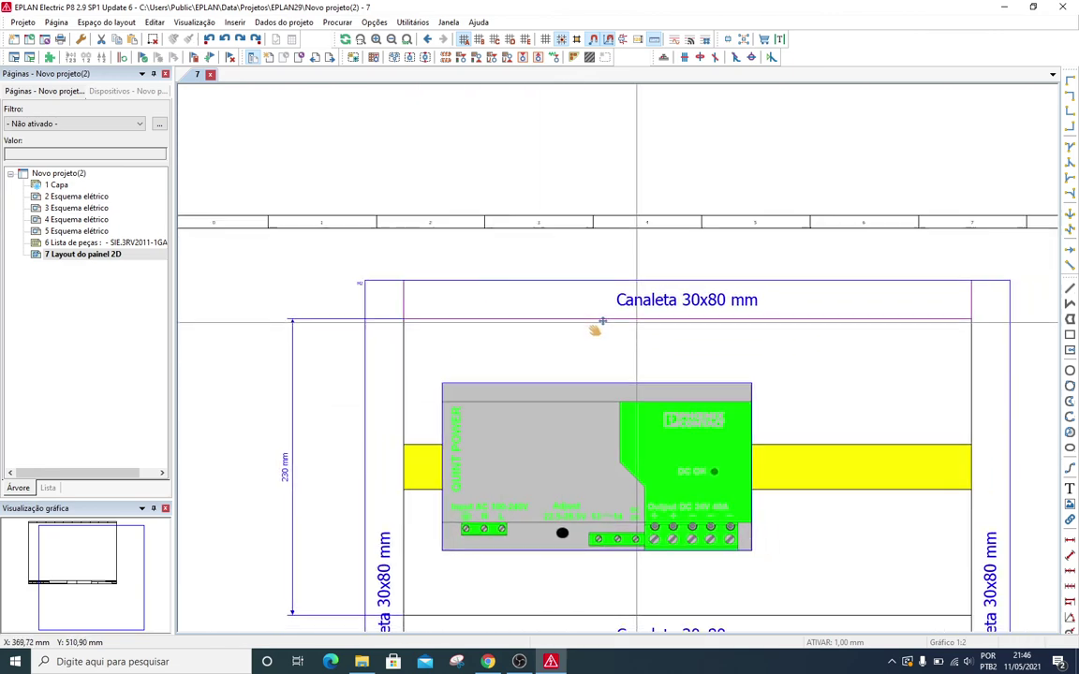
scroll(598, 342, up, 1)
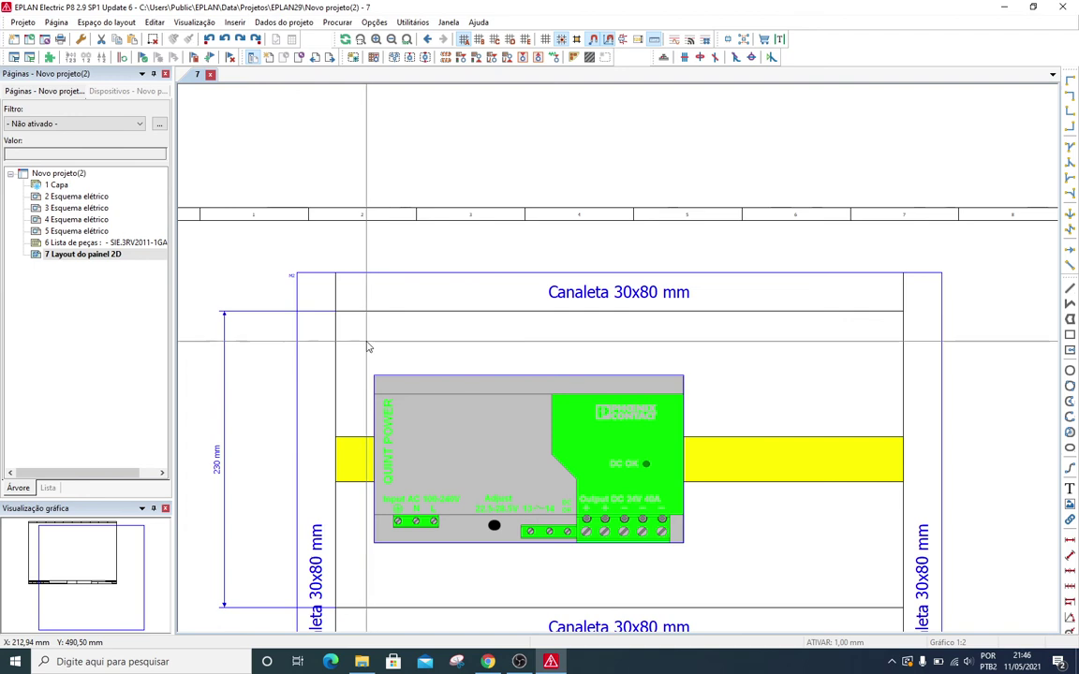
scroll(368, 347, down, 1)
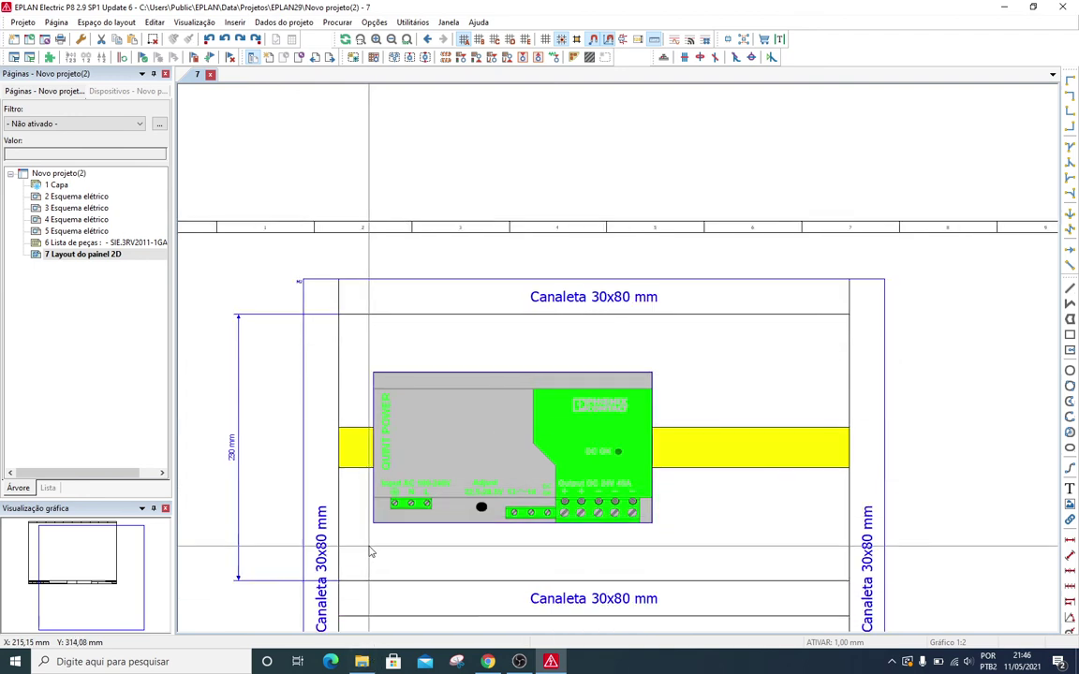
drag(364, 320, 685, 372)
scroll(403, 562, up, 2)
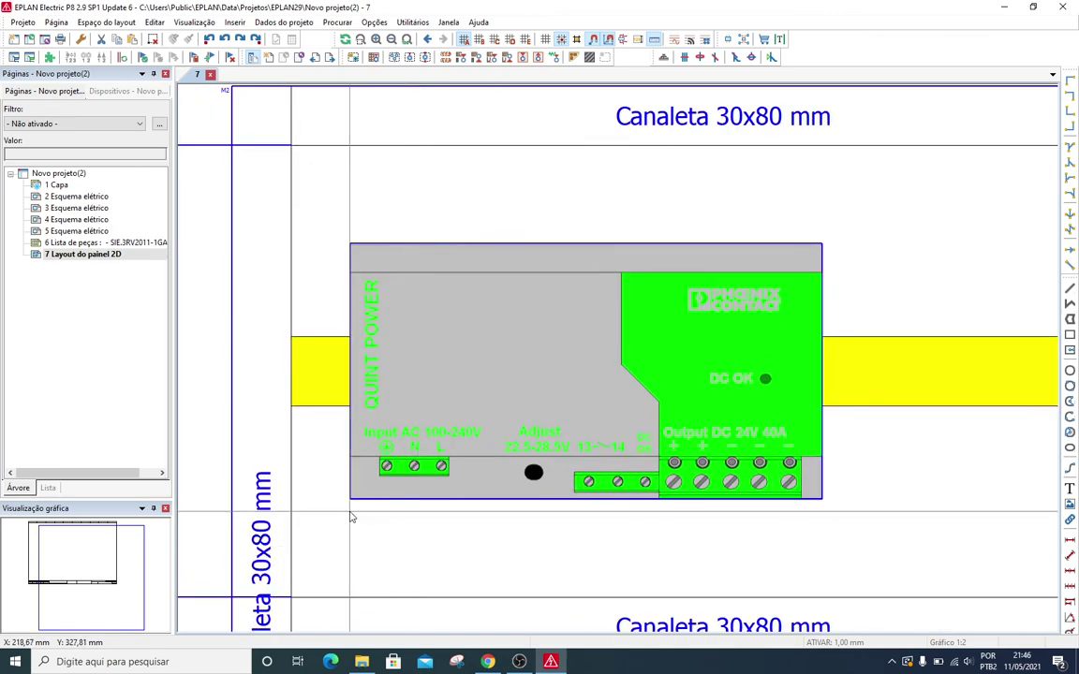
mouse_move(351, 512)
mouse_down()
mouse_move(878, 530)
mouse_move(915, 571)
mouse_up()
scroll(857, 447, down, 3)
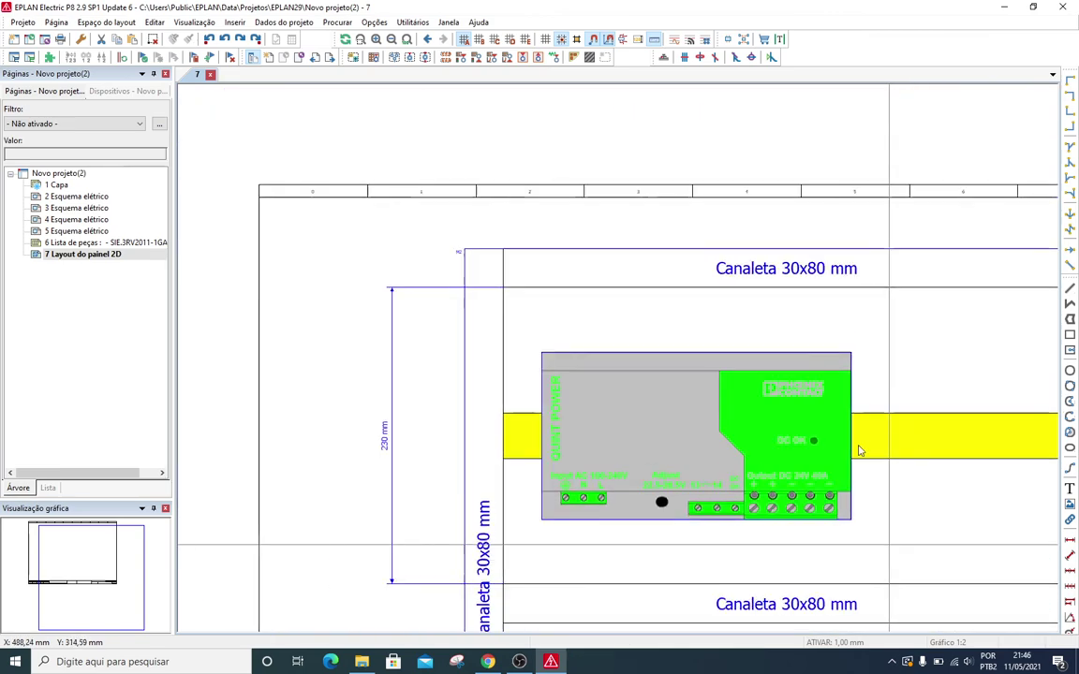
Delete the upper horizontal duct with its label and move the rail, power supply, labelled lower duct and 230 mm dimension up 30 mm.
click(816, 355)
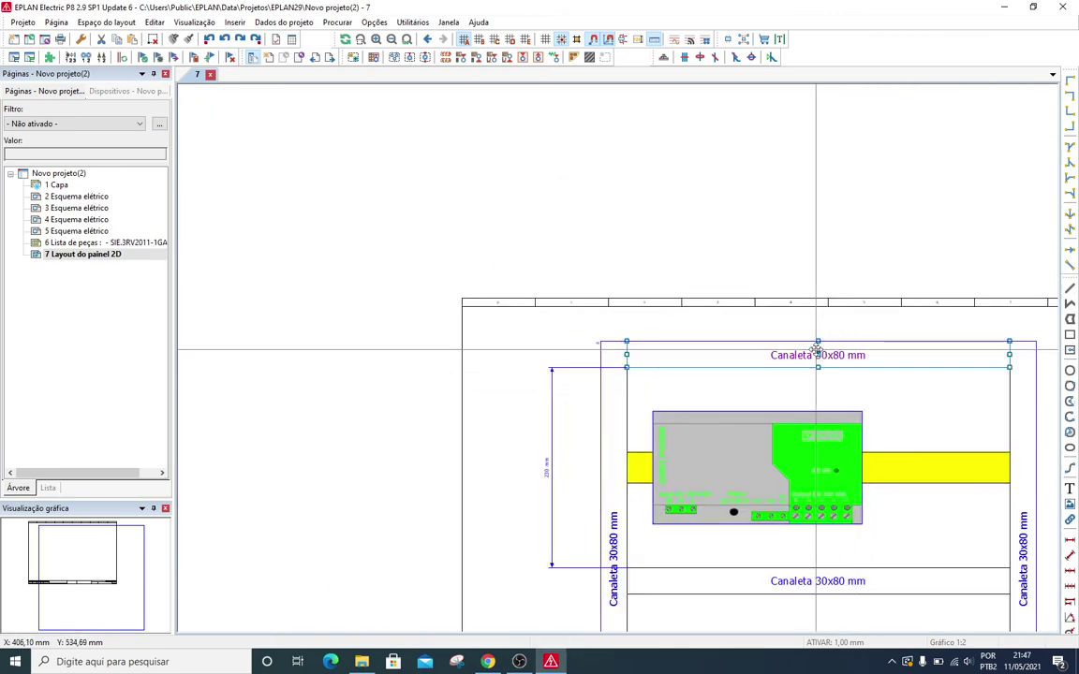
click(551, 435)
drag(935, 599, 662, 377)
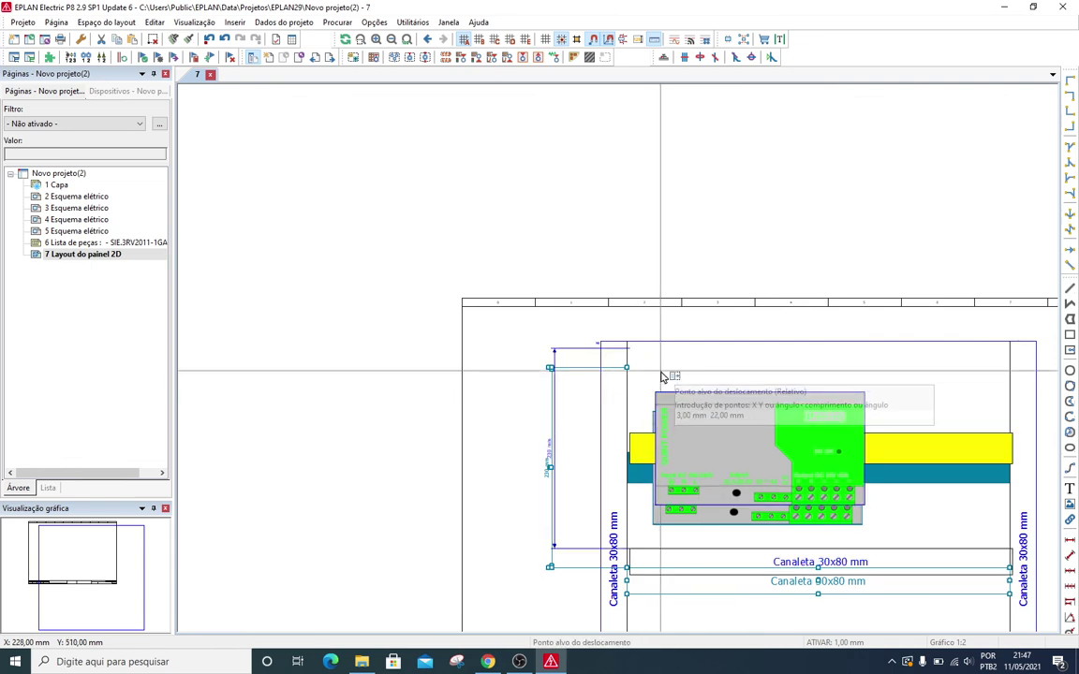
text(0 30)
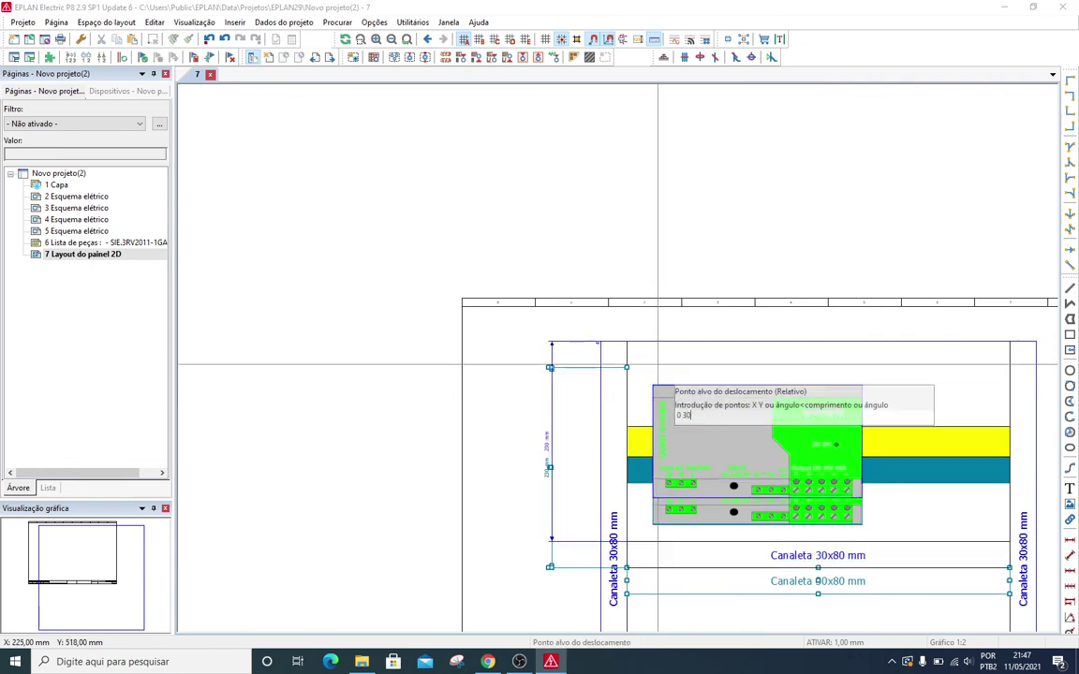
key(Return)
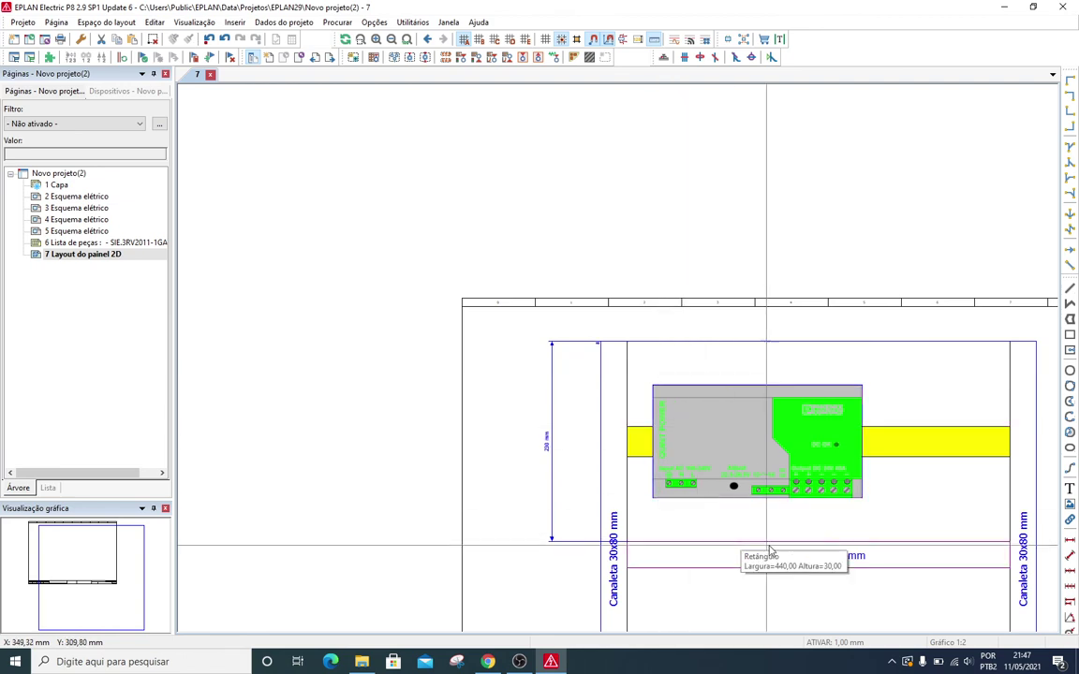
scroll(775, 543, up, 2)
middle_drag(688, 343, 614, 339)
scroll(604, 334, down, 2)
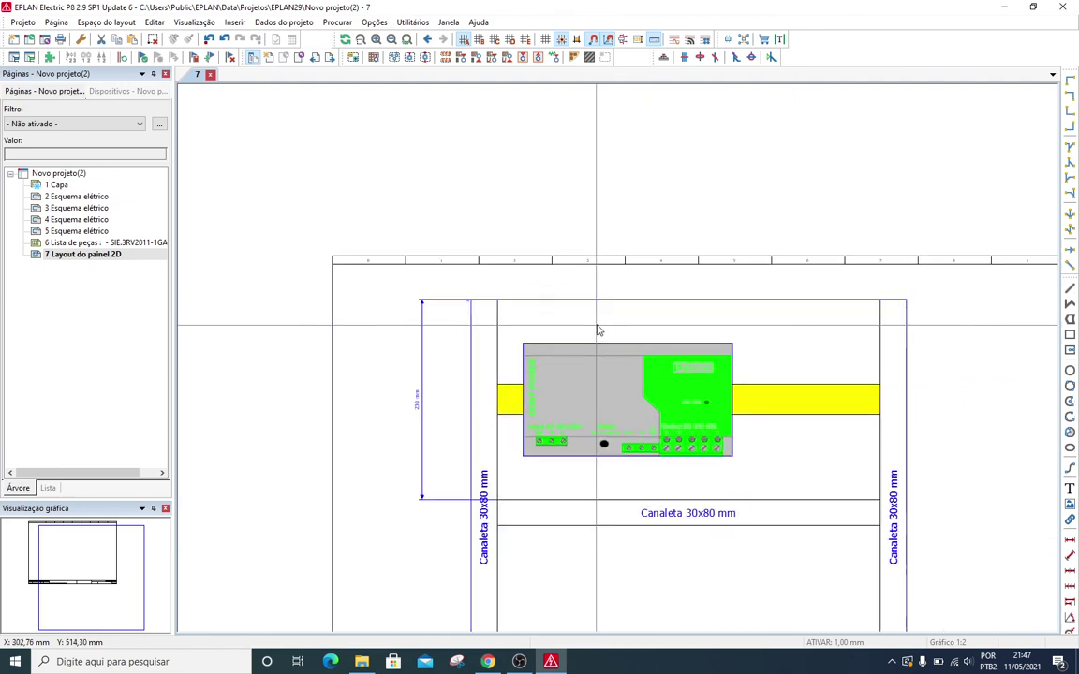
scroll(693, 345, up, 1)
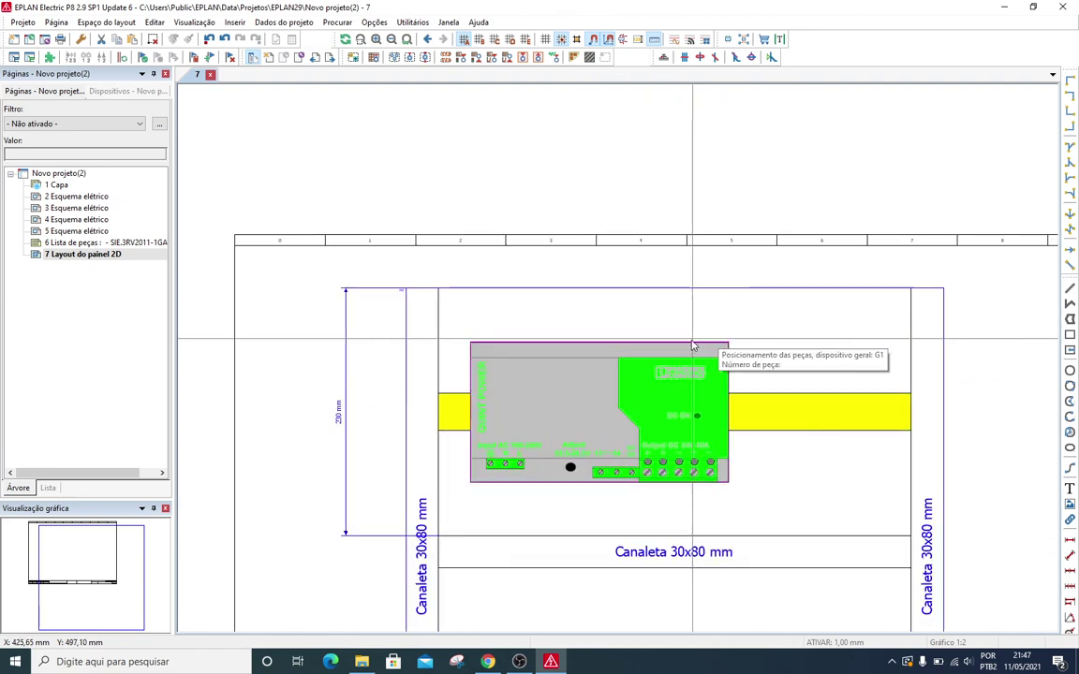
scroll(559, 521, up, 1)
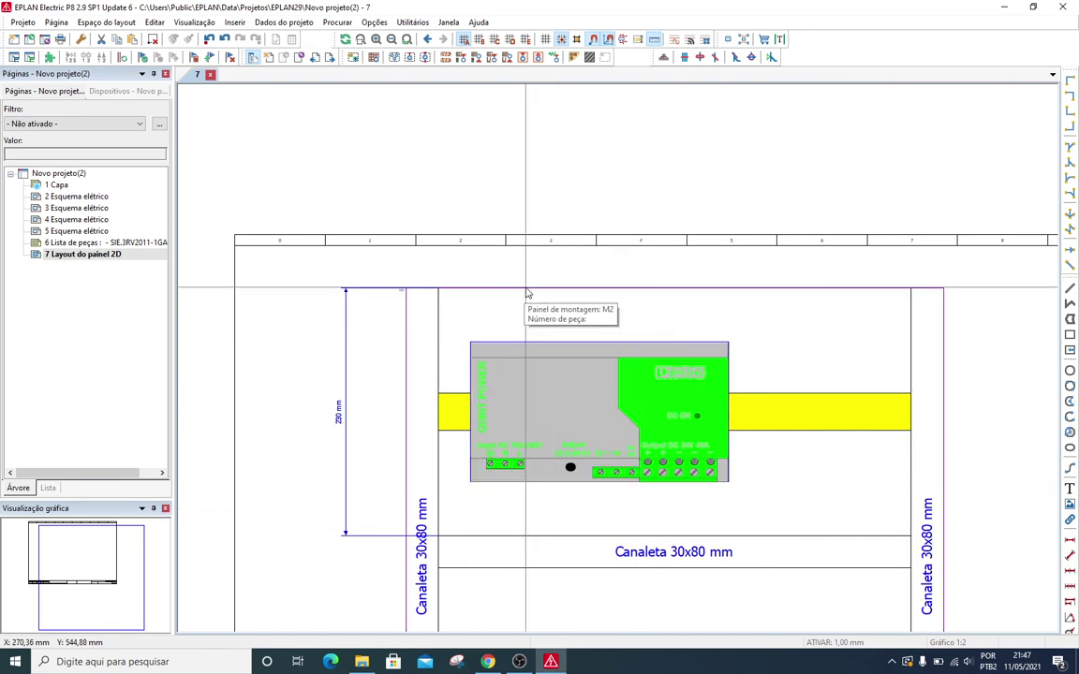
drag(837, 489, 458, 325)
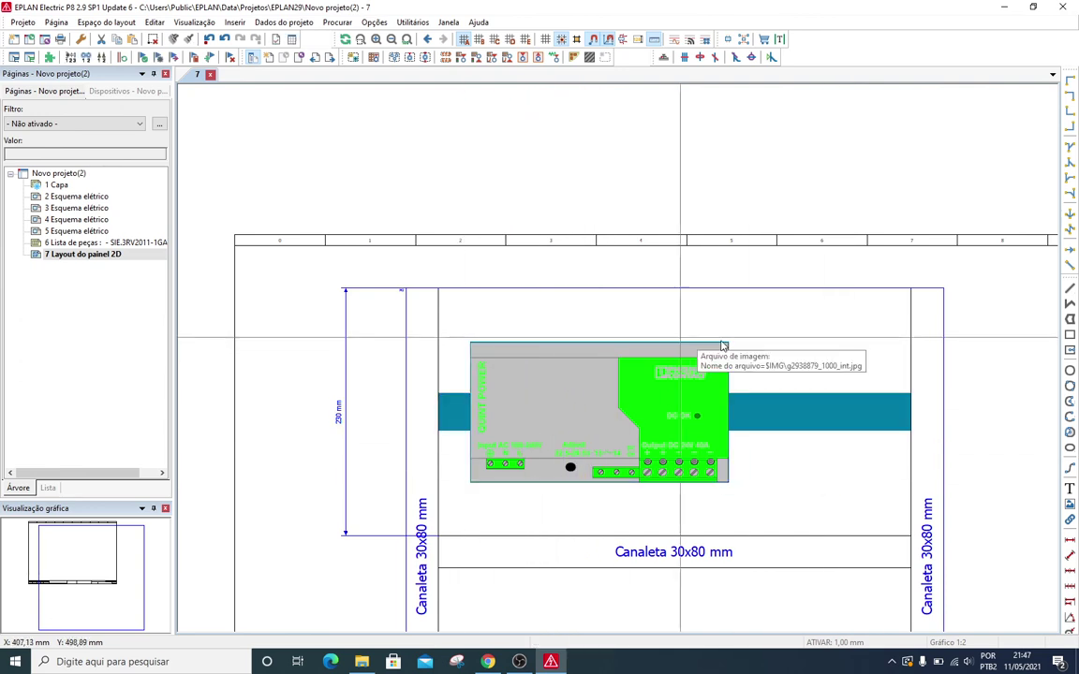
key(m)
click(818, 380)
key(t)
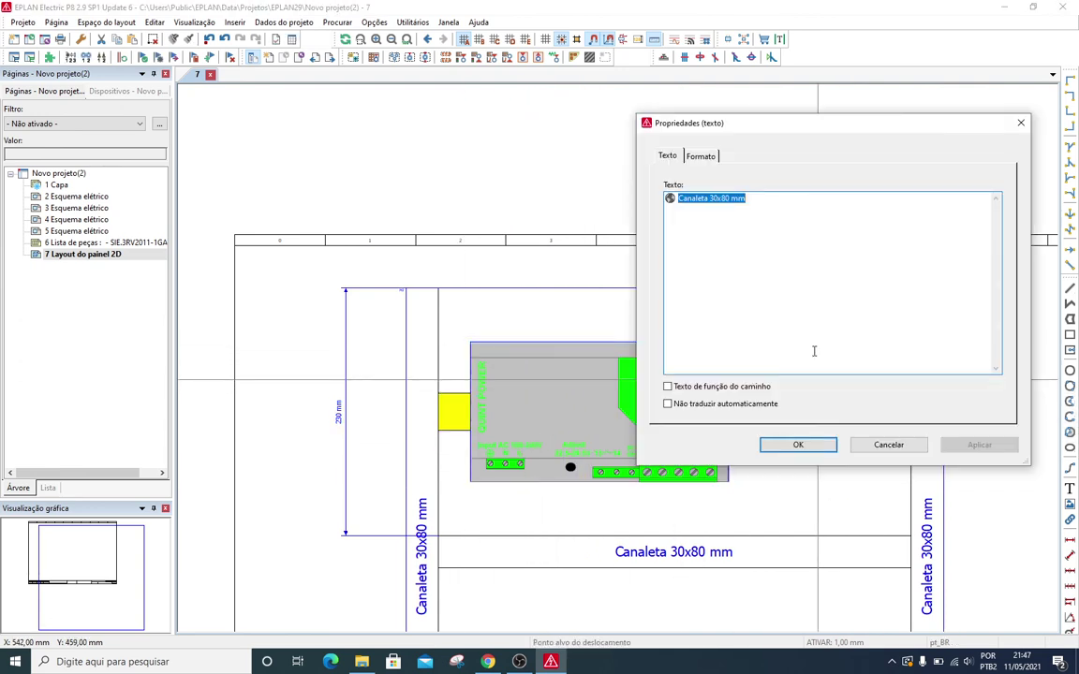
key(Escape)
drag(812, 483, 512, 318)
key(m)
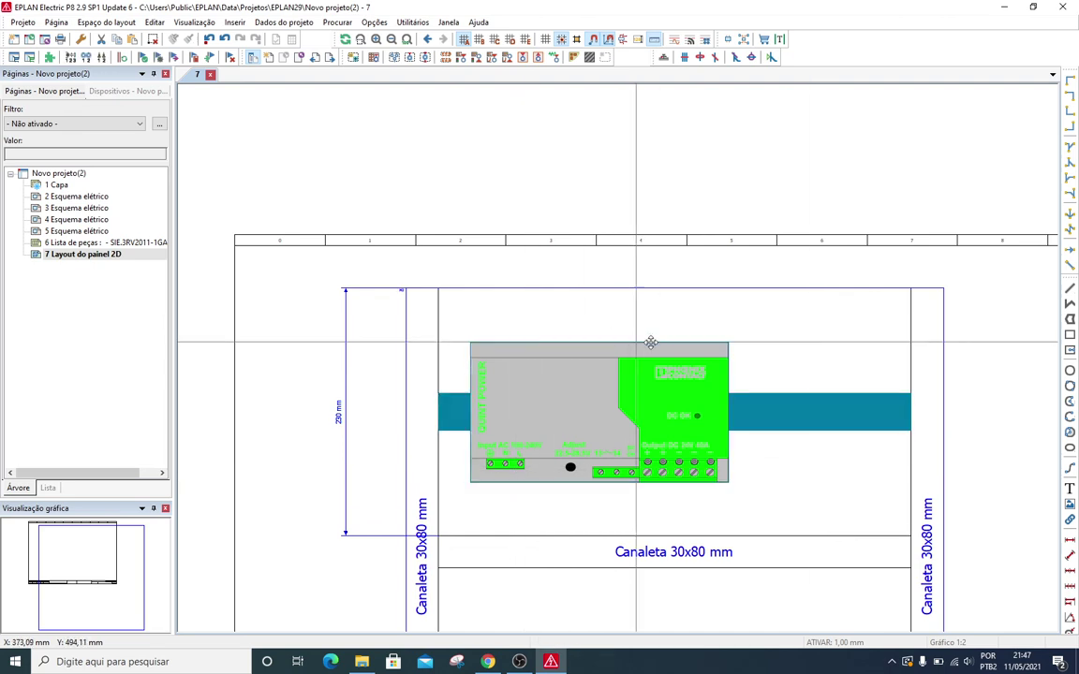
click(802, 368)
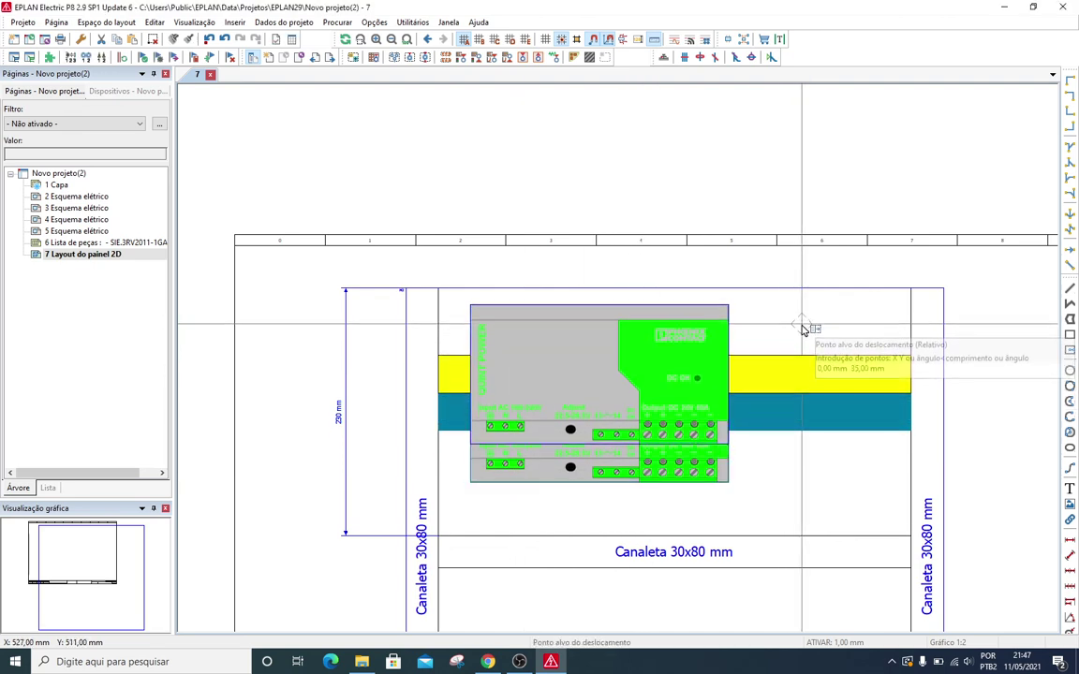
key(Escape)
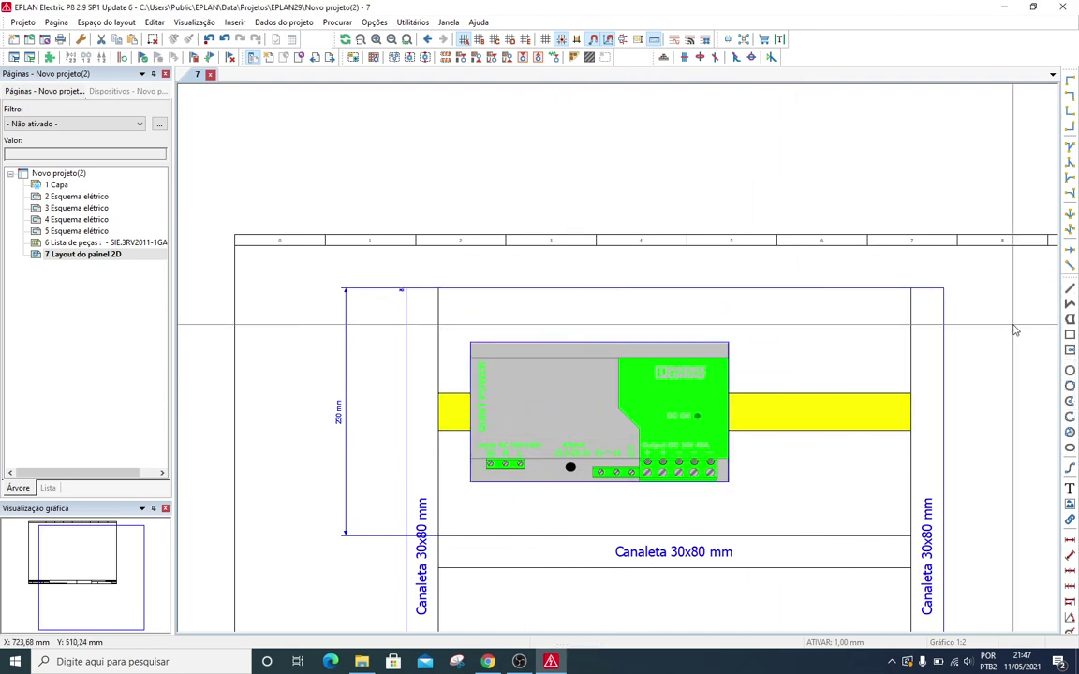
Dimension the vertical gap between the power supply and the lower duct, snapping its upper end point to the power supply's lower-right corner.
click(1070, 540)
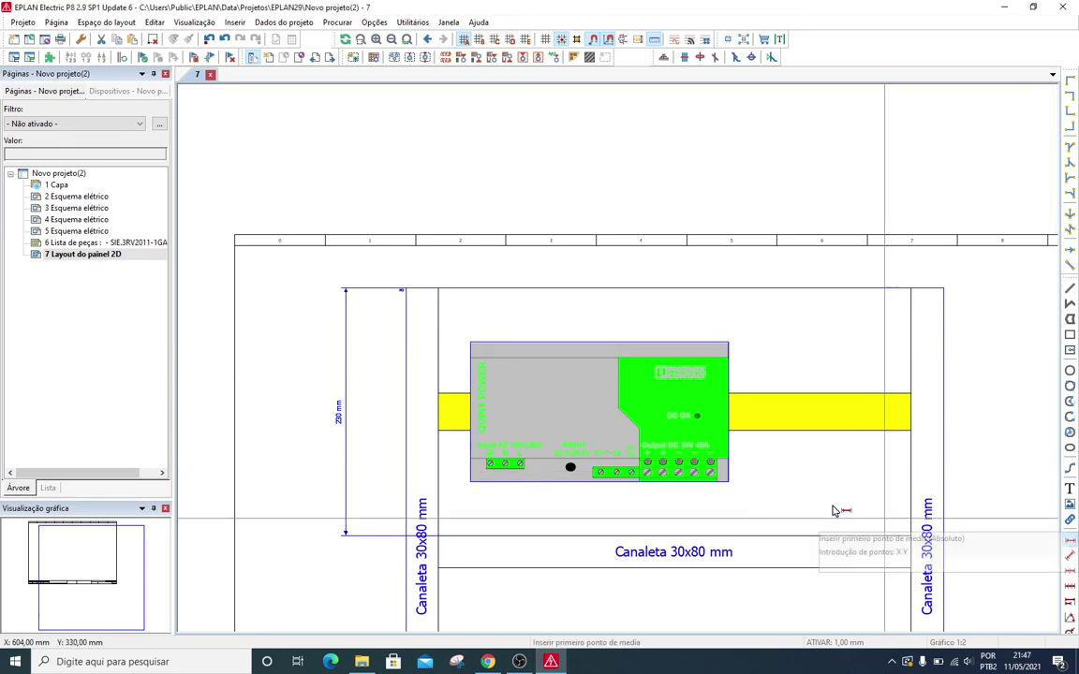
click(728, 481)
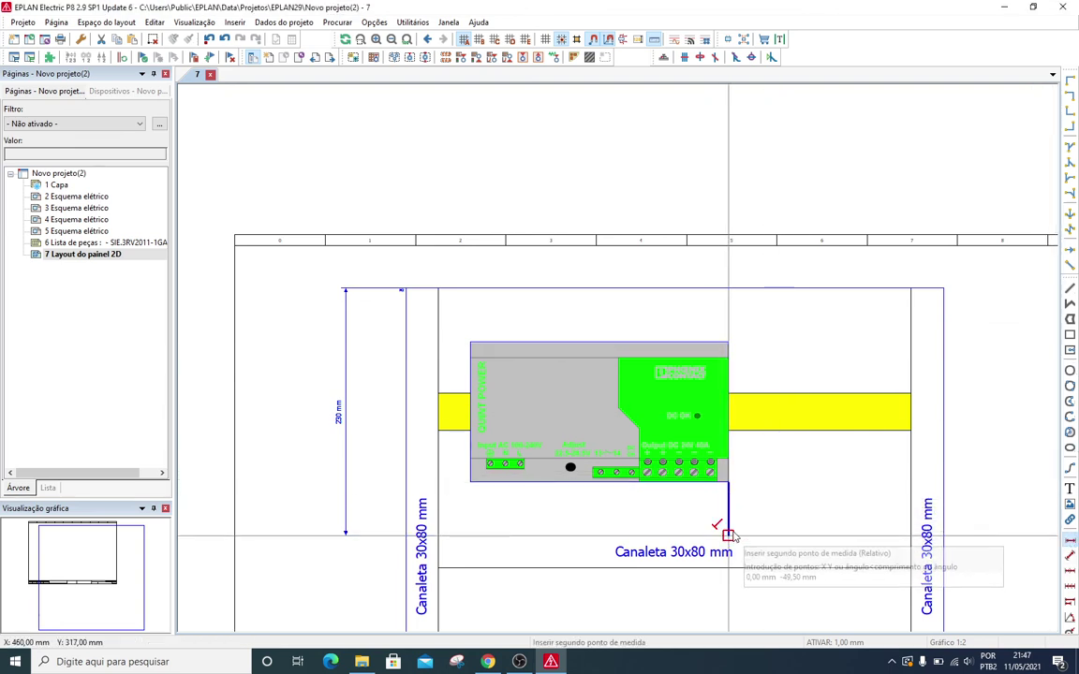
click(731, 531)
scroll(732, 532, up, 3)
drag(728, 532, 646, 539)
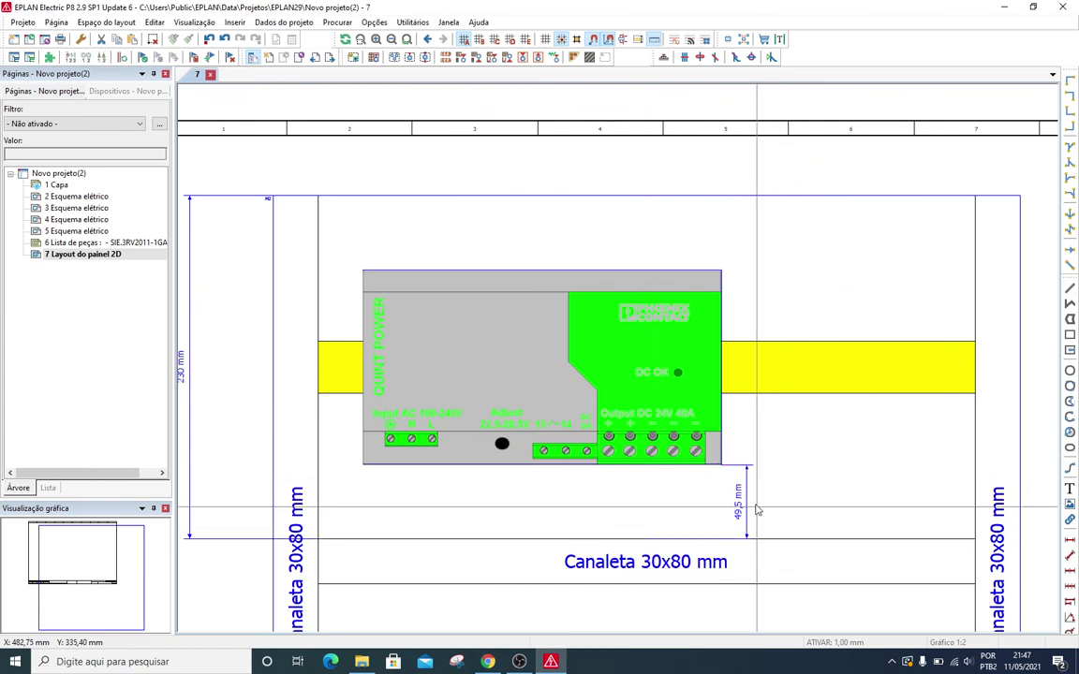
click(745, 496)
scroll(721, 465, up, 2)
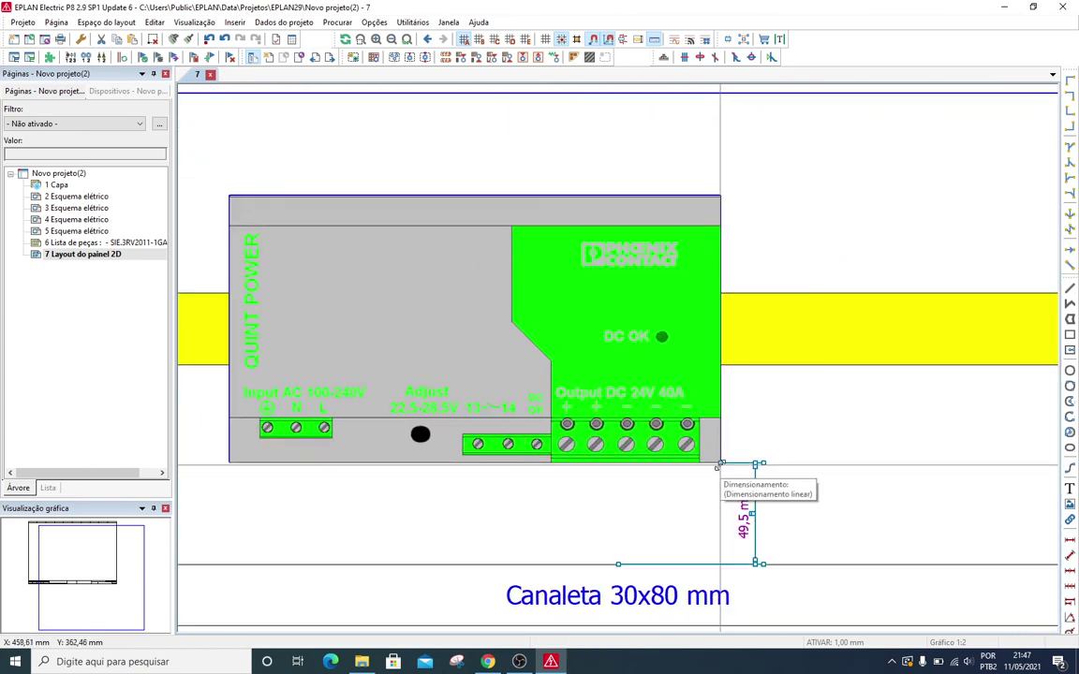
drag(721, 463, 720, 462)
scroll(763, 463, down, 1)
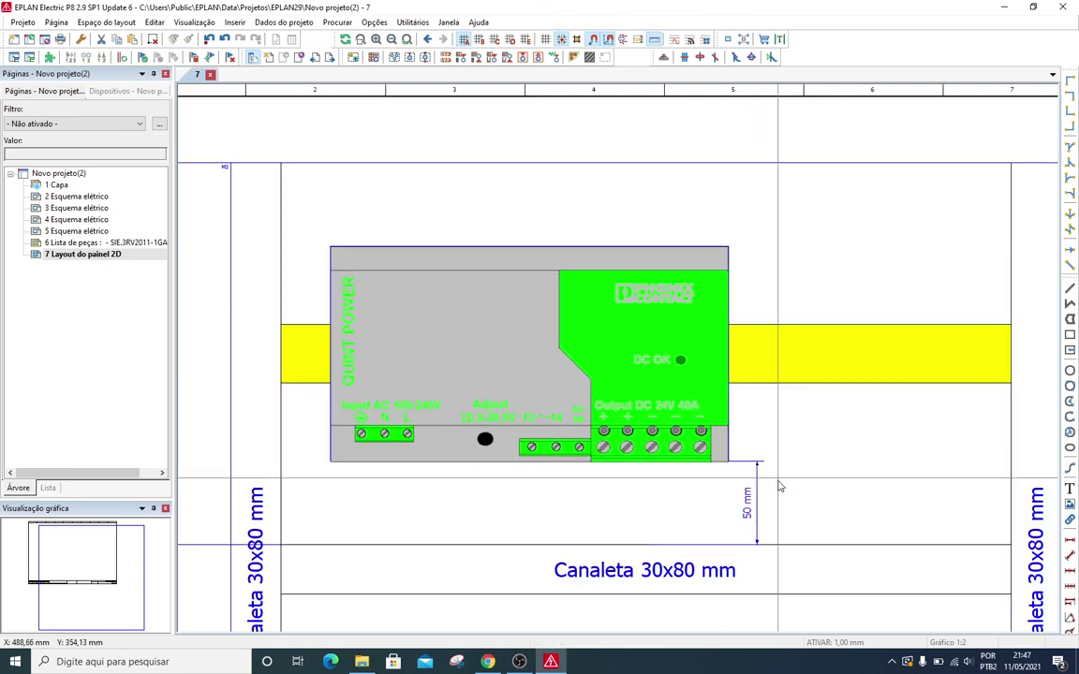
Delete the gap dimension below the power supply.
click(759, 482)
scroll(760, 480, down, 1)
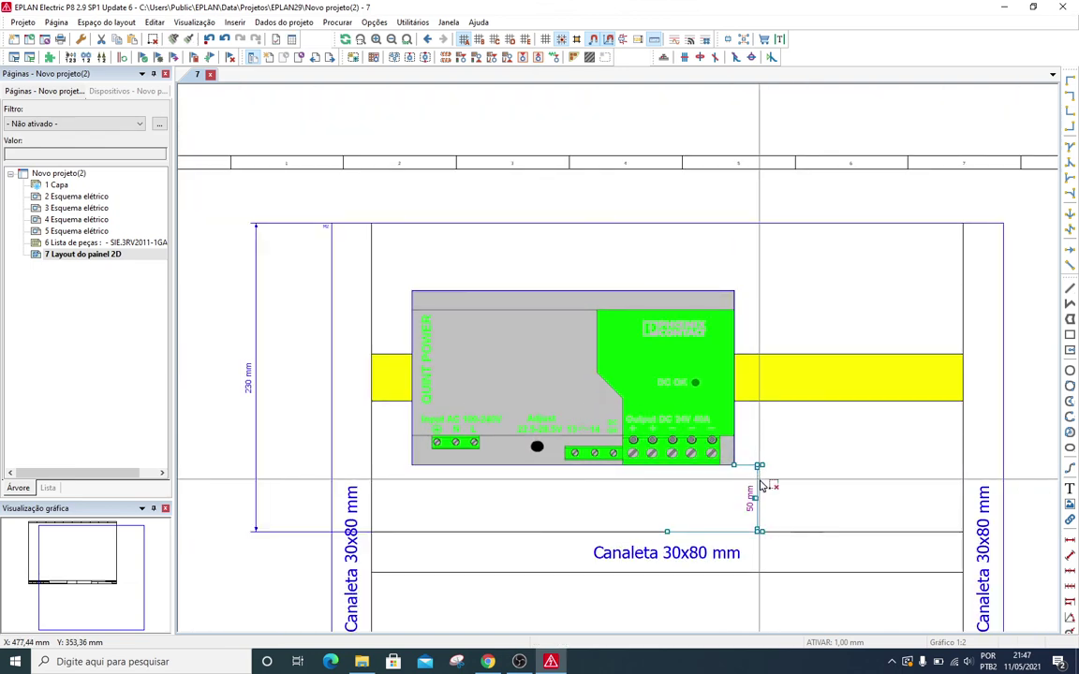
scroll(645, 419, down, 1)
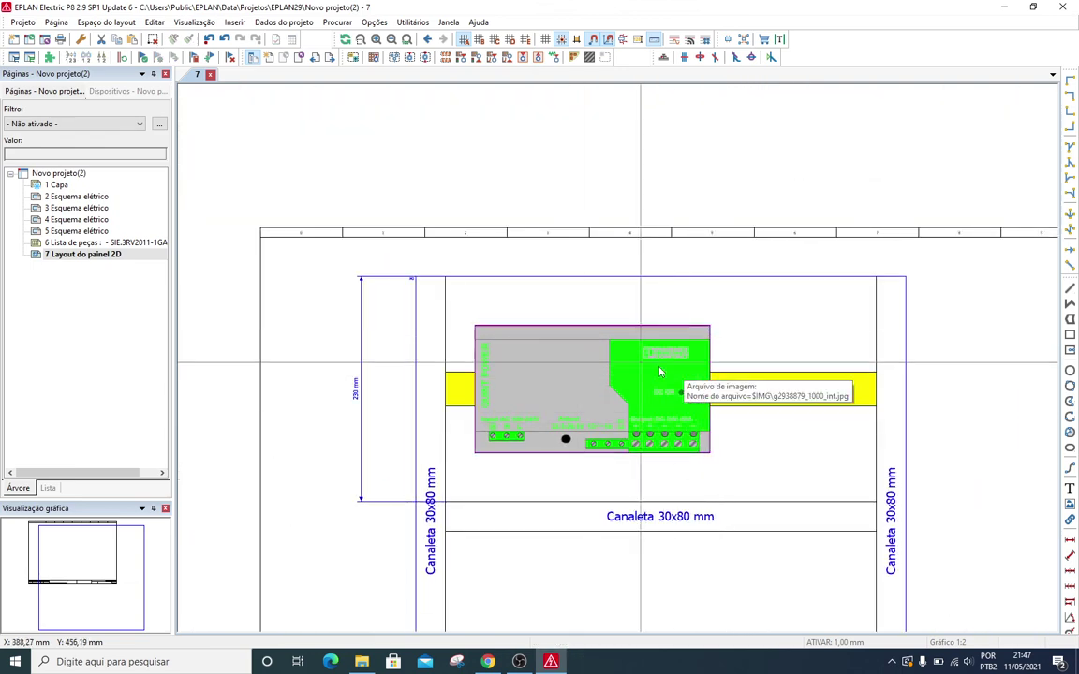
Examine the rearranged panel layout around the power supply, the side ducts and the open area at the top of the mounting panel.
scroll(384, 394, up, 2)
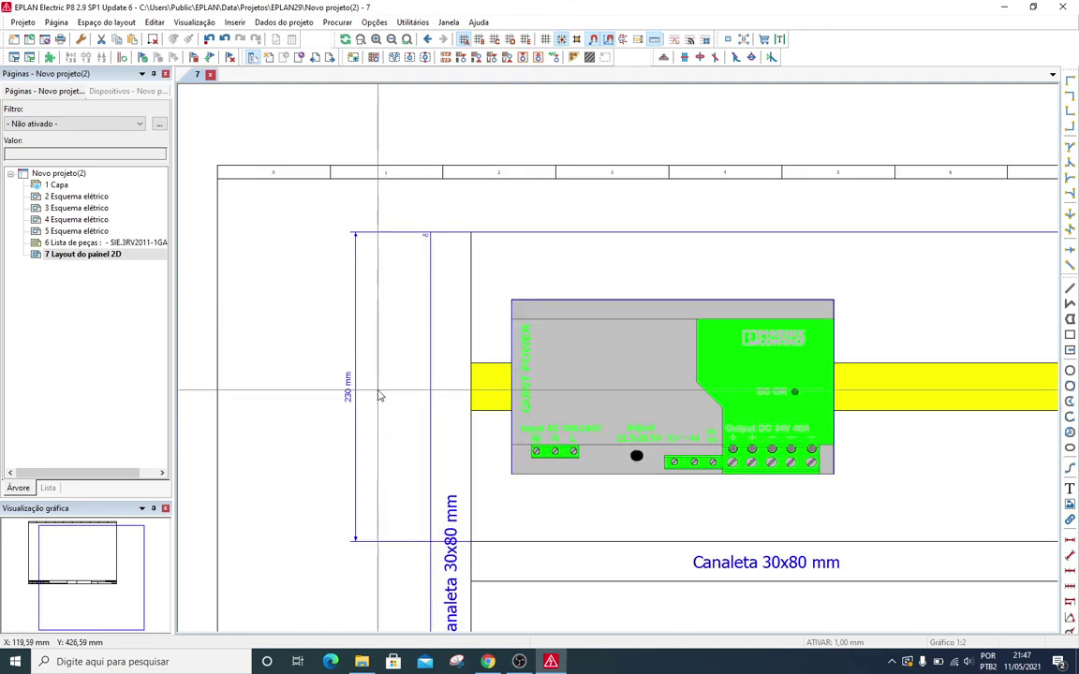
scroll(544, 390, down, 2)
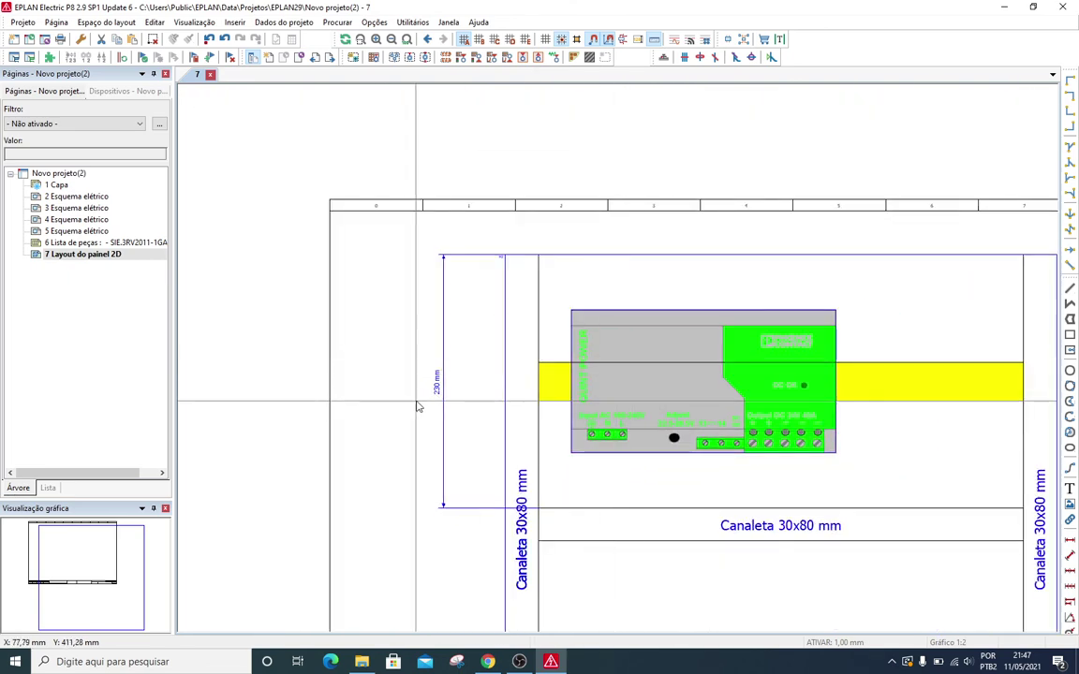
middle_drag(815, 402, 595, 441)
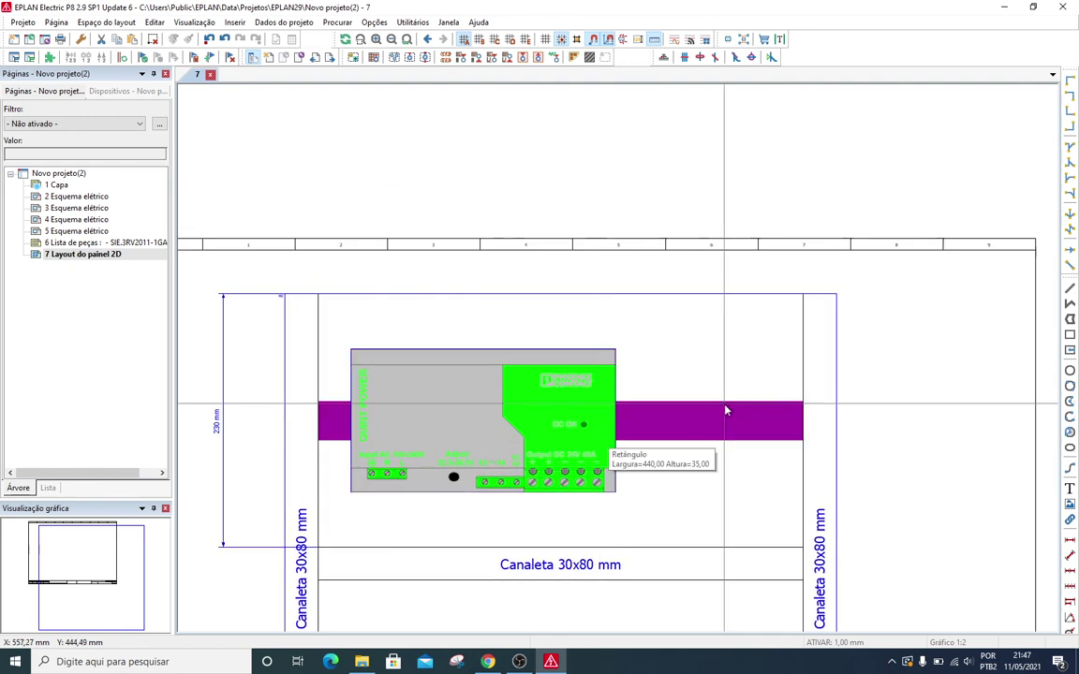
middle_drag(735, 405, 787, 406)
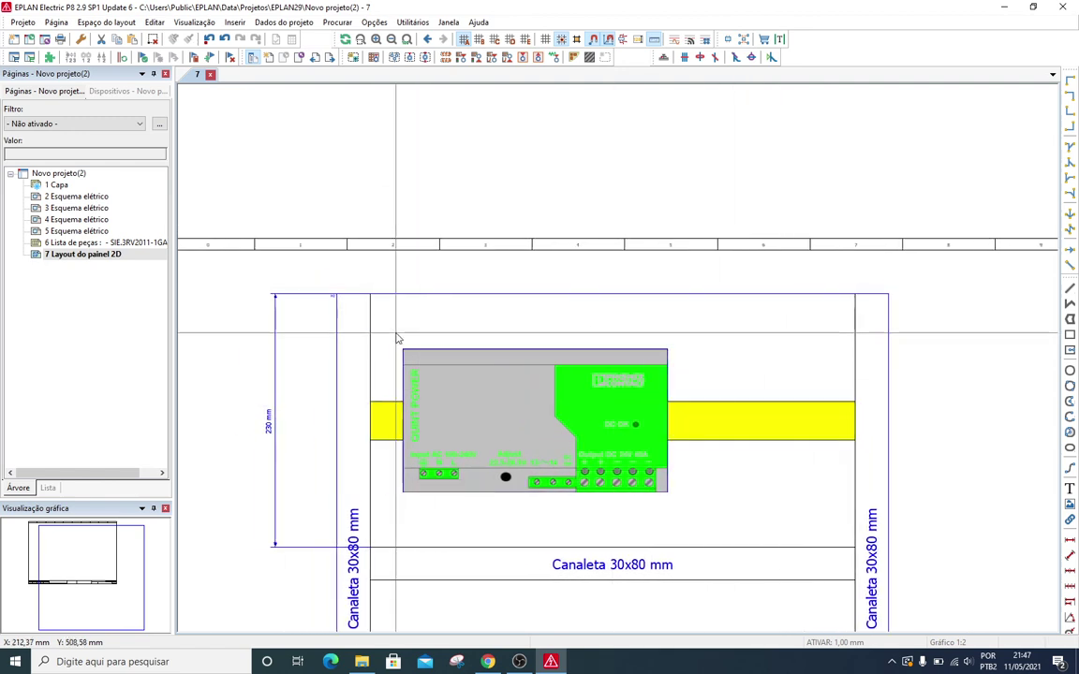
middle_drag(403, 313, 462, 331)
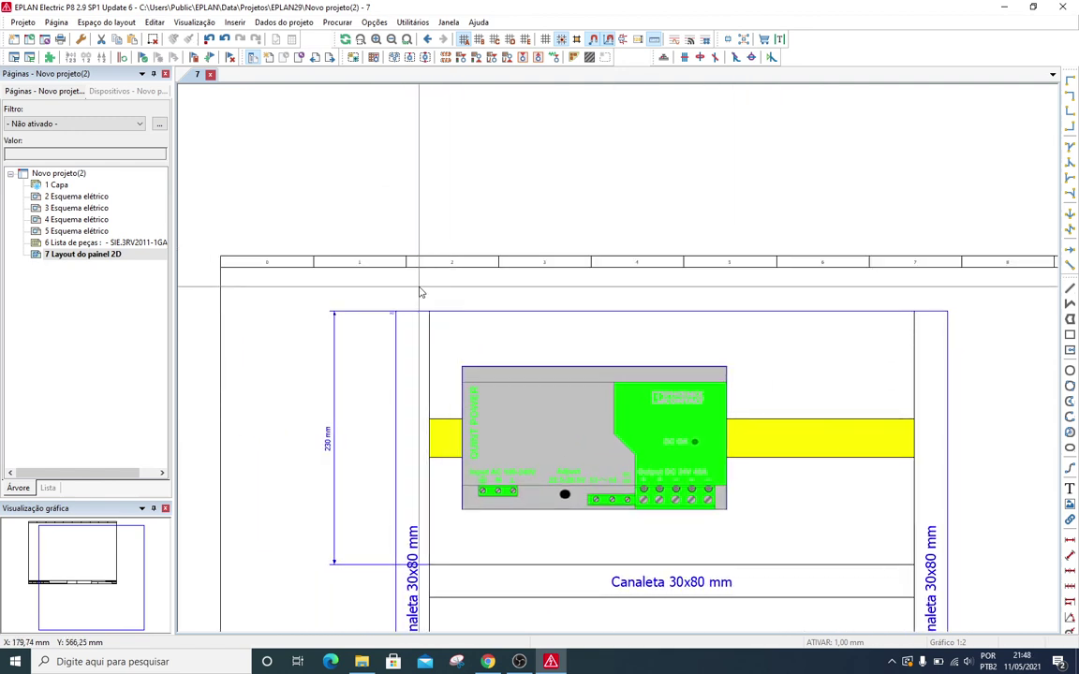
mouse_move(420, 288)
mouse_down()
mouse_move(509, 332)
mouse_move(884, 578)
mouse_move(922, 585)
mouse_move(918, 513)
mouse_move(869, 540)
mouse_move(579, 472)
mouse_move(587, 485)
mouse_up()
scroll(588, 488, down, 2)
middle_drag(620, 504, 615, 306)
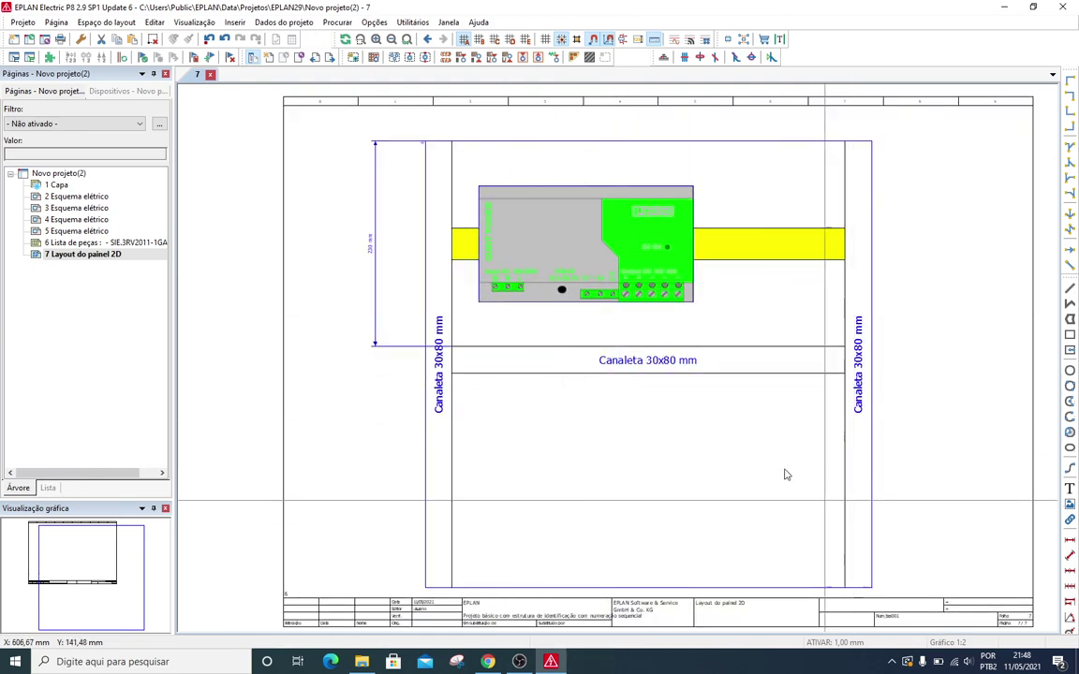
scroll(371, 281, up, 3)
scroll(373, 319, down, 3)
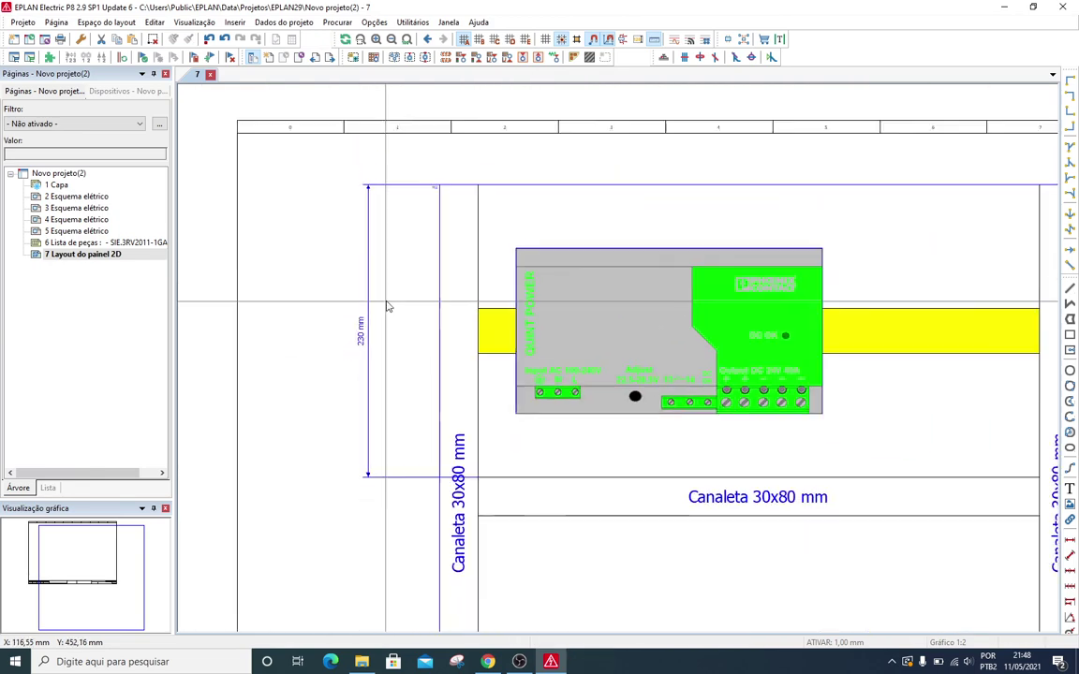
Check the power supply's top and bottom mounting distances on the Phoenix Contact page in Chrome and return to EPLAN.
click(493, 665)
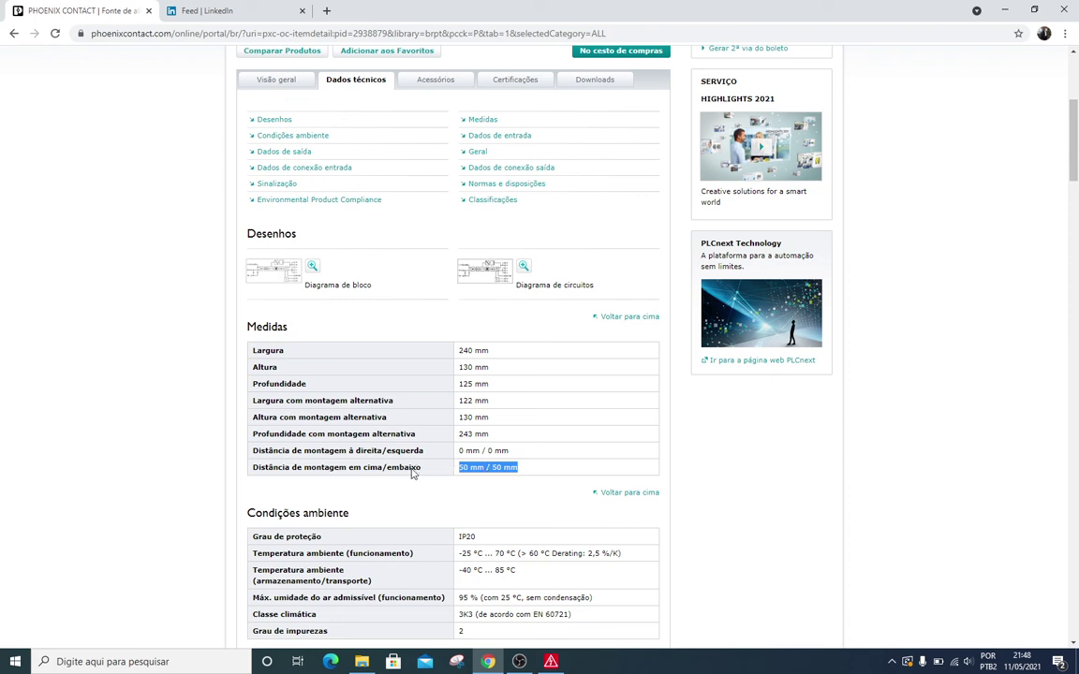
click(493, 663)
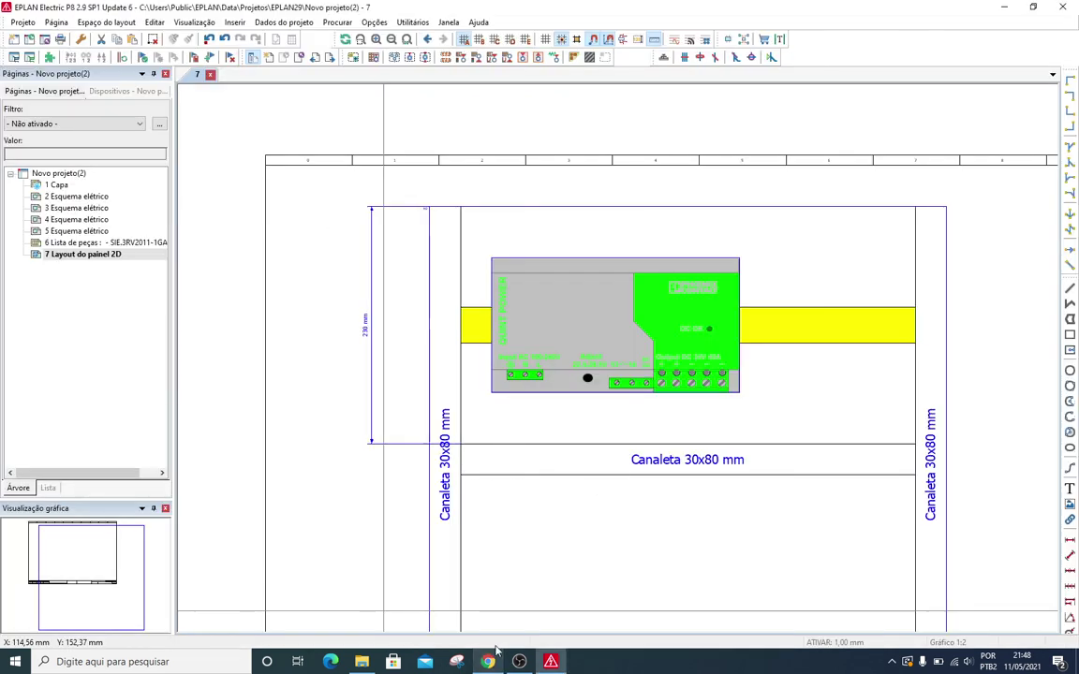